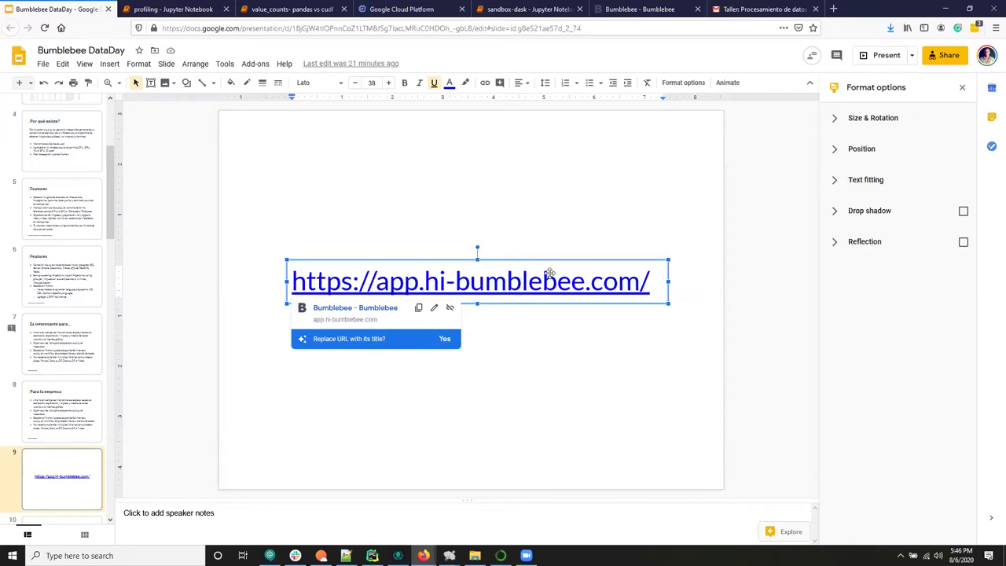
pyautogui.tripleClick(574, 282)
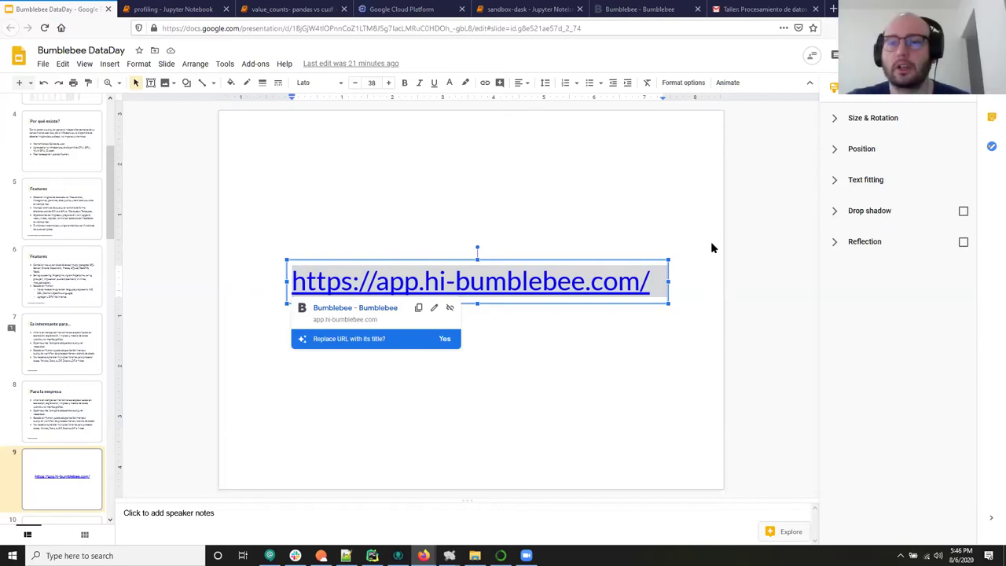
pyautogui.tripleClick(449, 288)
pyautogui.hotkey('ctrl', 'c')
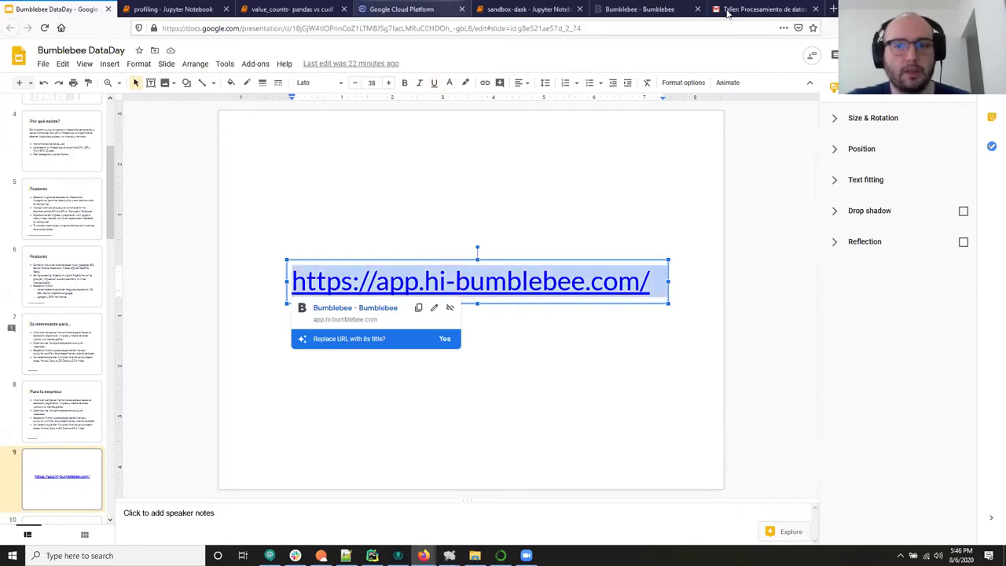
pyautogui.click(831, 8)
pyautogui.hotkey('ctrl', 'v')
pyautogui.press('Return')
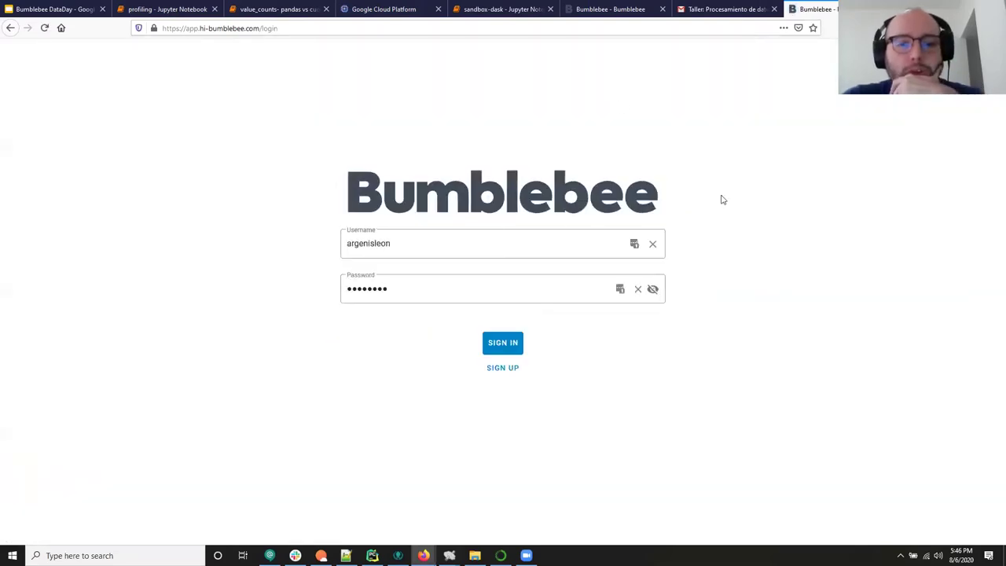
pyautogui.click(505, 368)
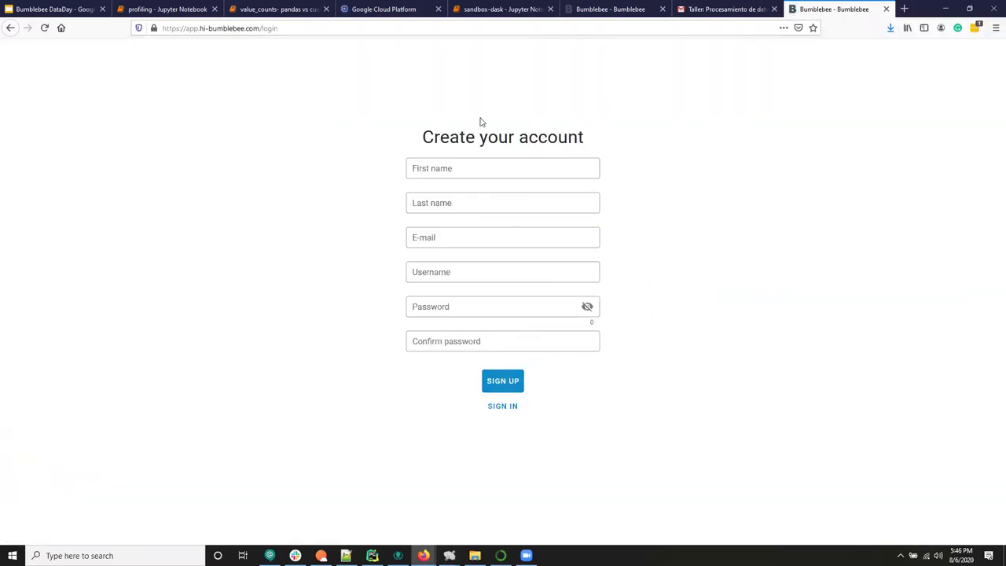
pyautogui.click(524, 308)
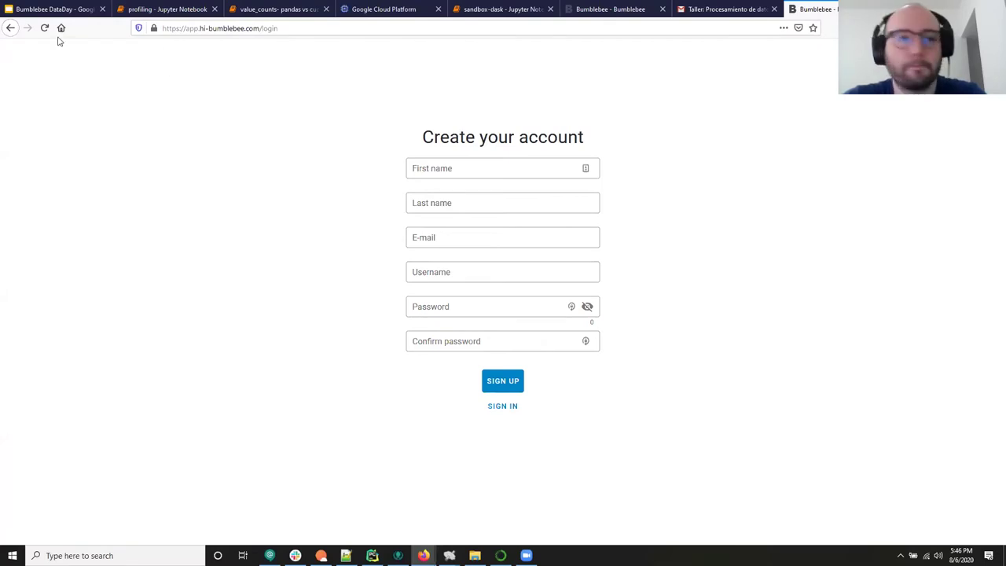
# Return to the Bumblebee DataDay presentation, deselect the link text box and look at the slides following slide 9.
pyautogui.click(71, 14)
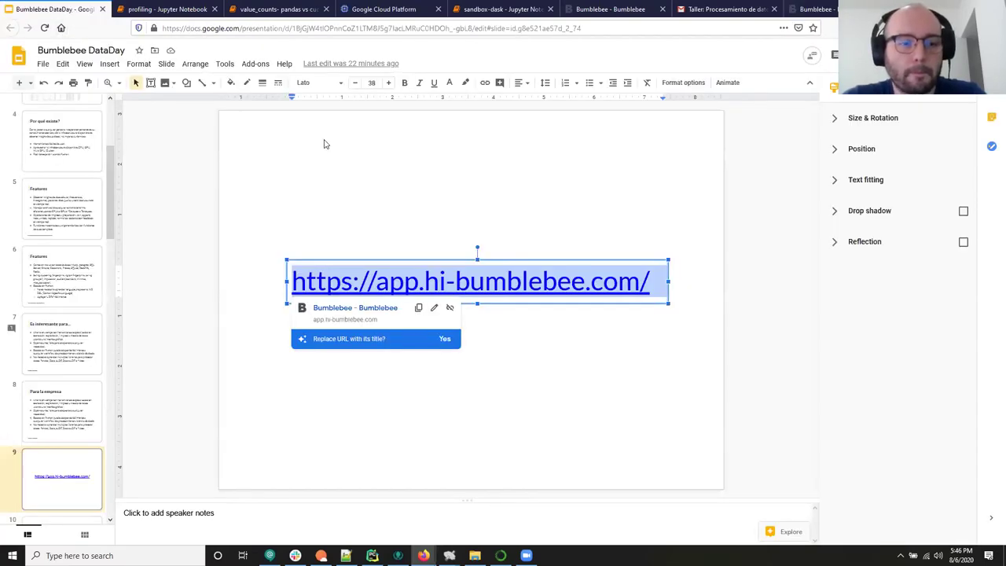
pyautogui.click(331, 180)
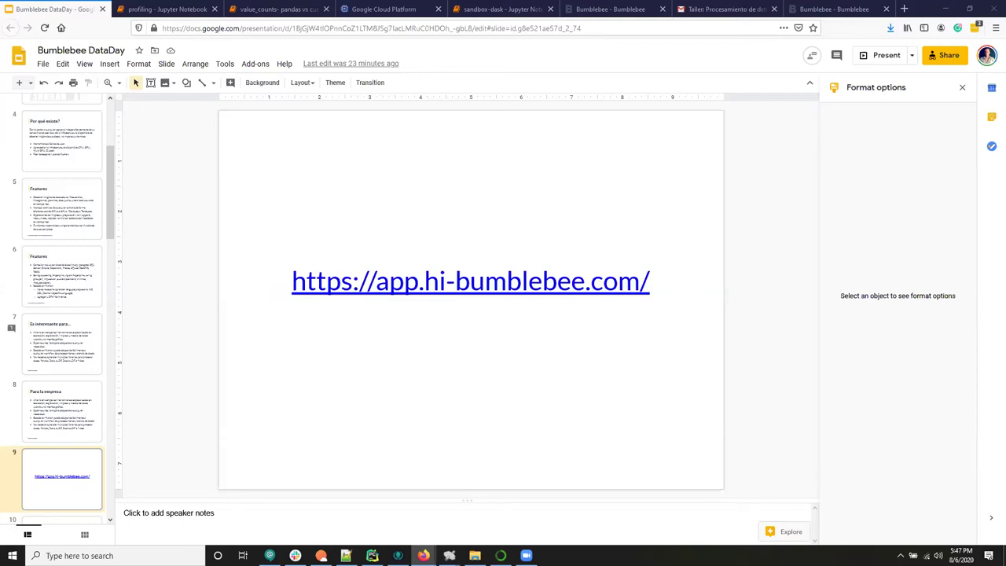
pyautogui.scroll(-3, 55, 418)
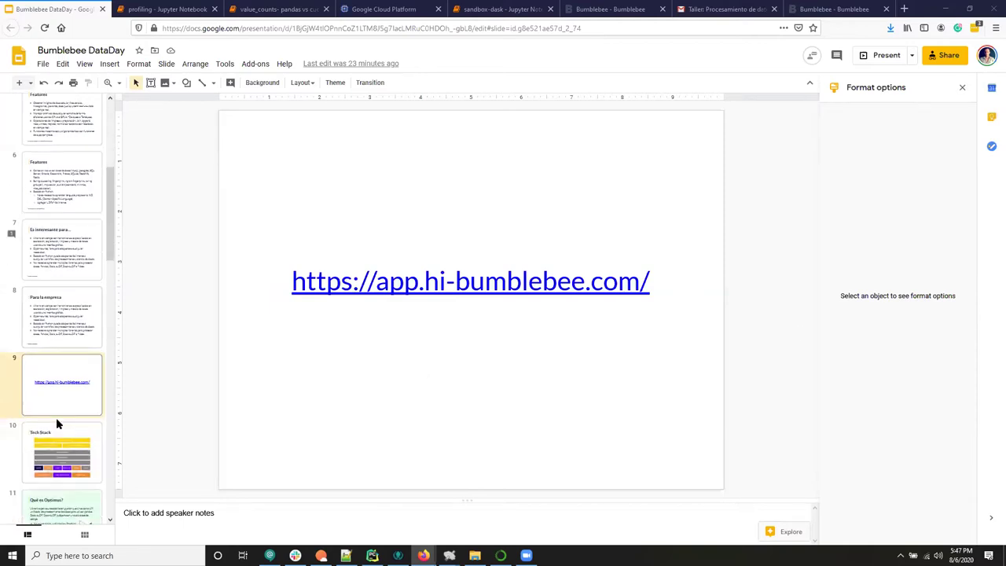
# Switch to the Bumblebee dataday workspace and close both open dataset tabs, including the loaded meteorite dataset.
pyautogui.click(645, 7)
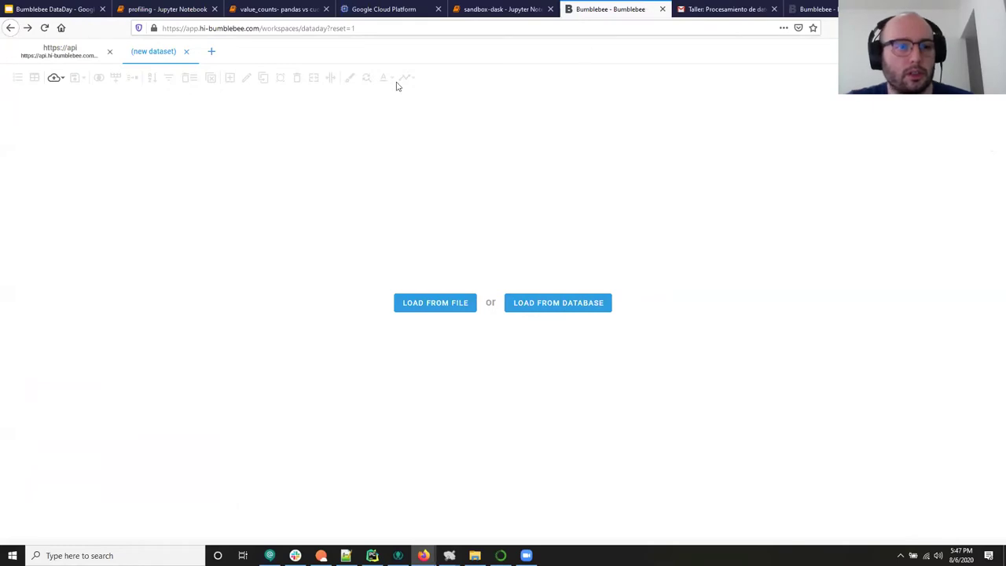
pyautogui.click(187, 52)
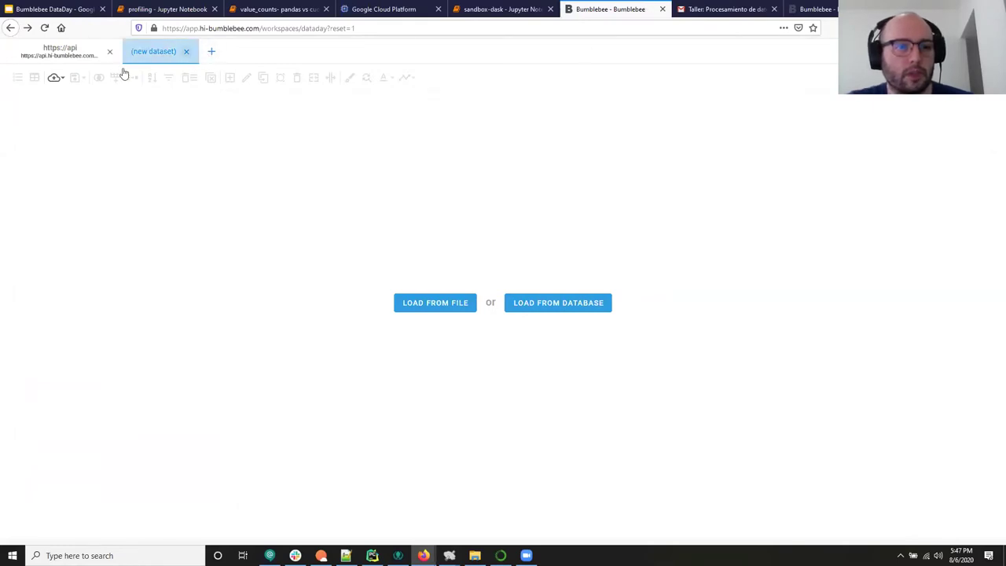
pyautogui.click(109, 53)
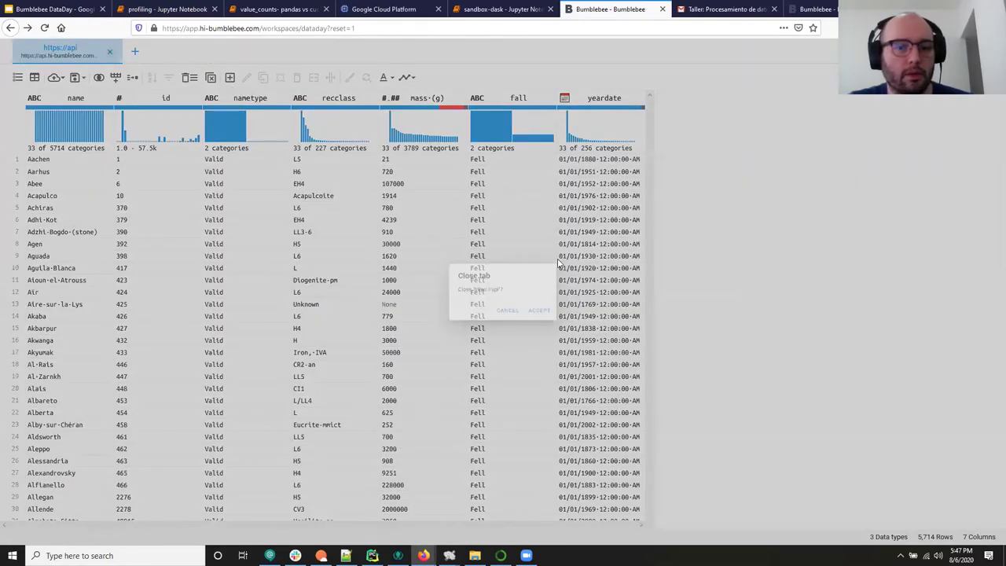
pyautogui.click(553, 318)
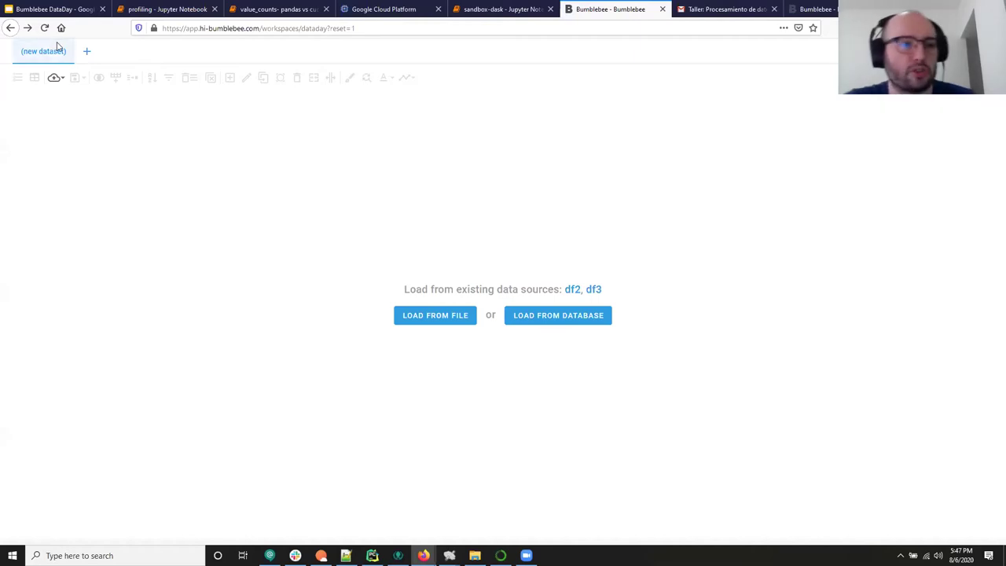
pyautogui.click(431, 318)
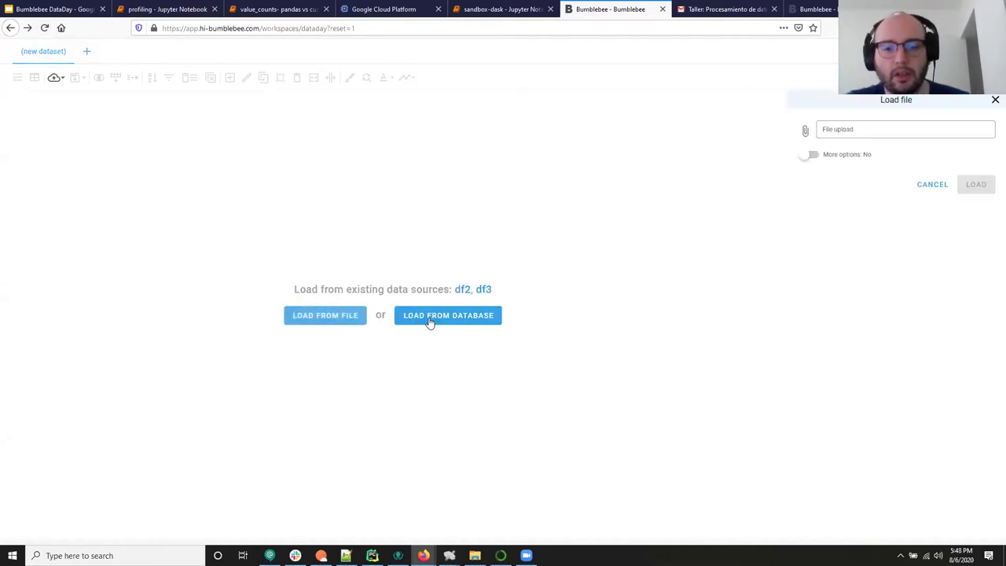
pyautogui.click(848, 128)
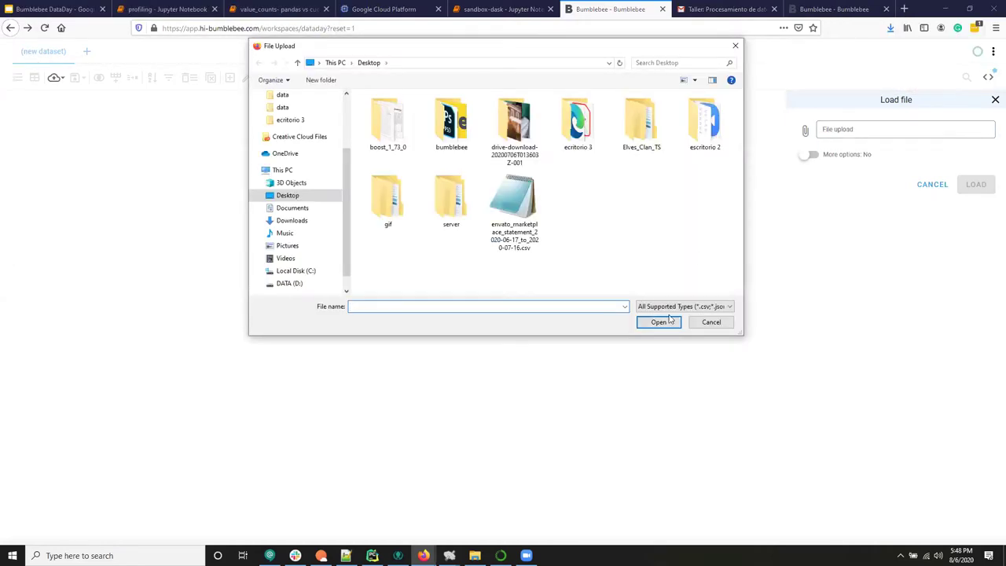
pyautogui.click(711, 322)
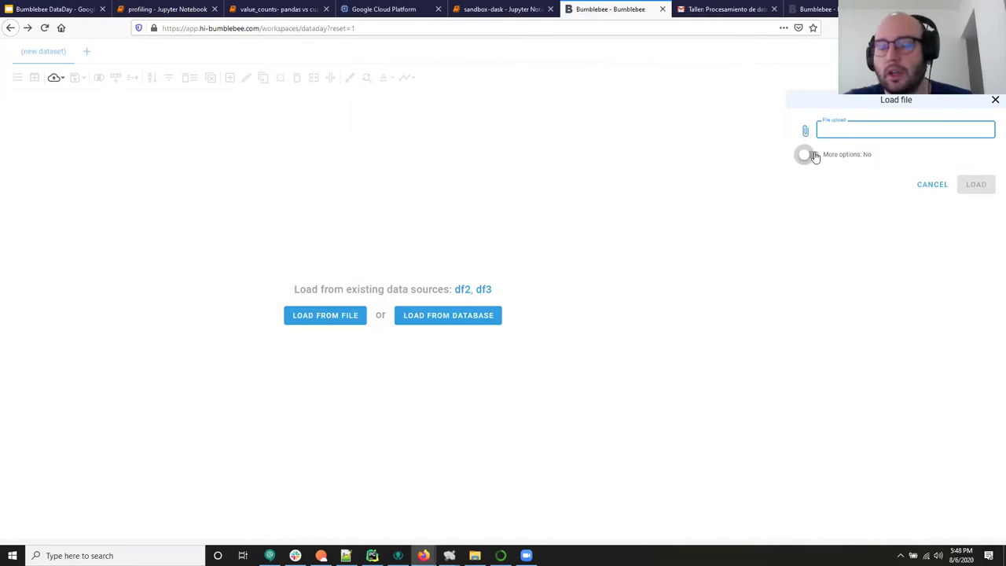
pyautogui.click(813, 155)
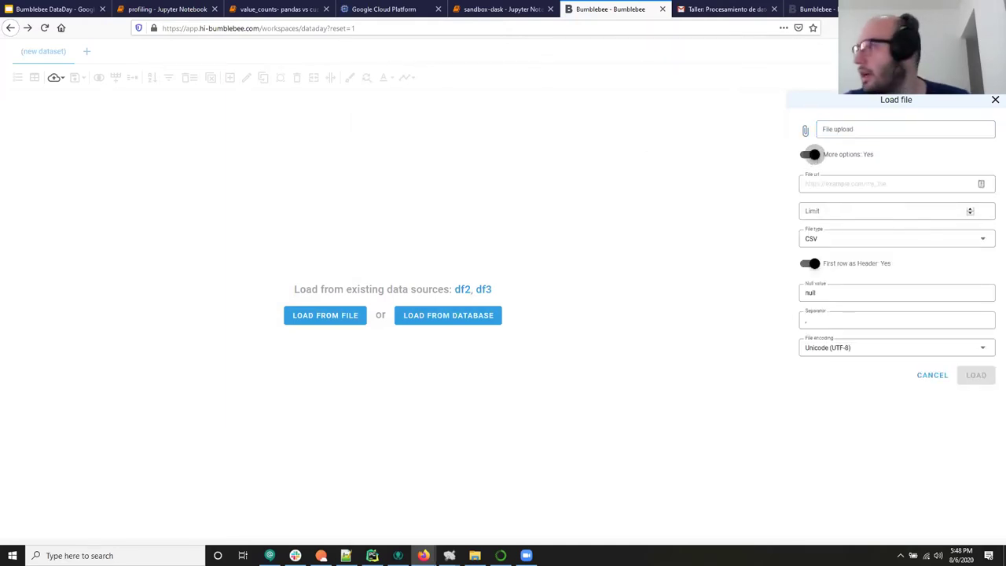
pyautogui.click(320, 556)
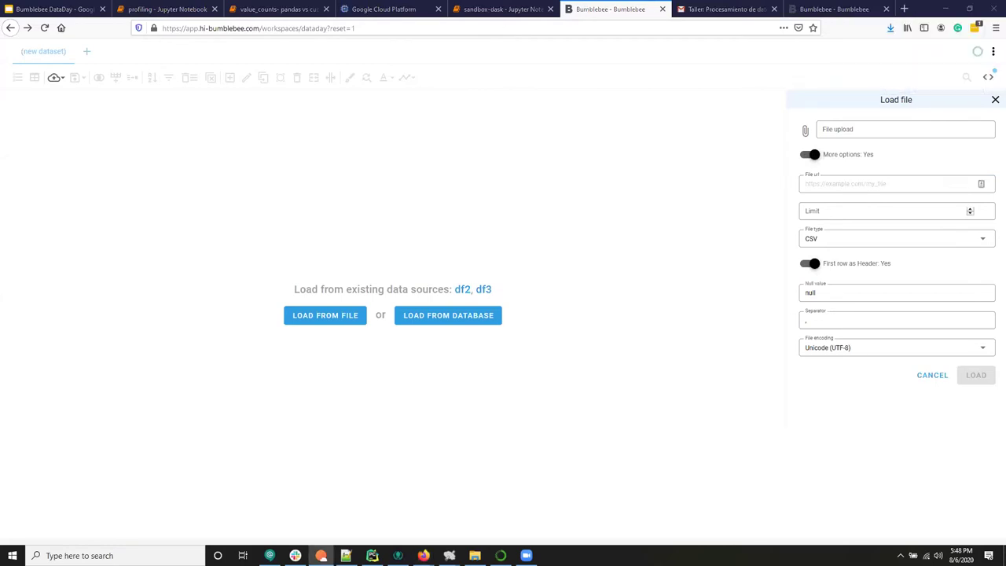
pyautogui.click(877, 193)
pyautogui.write('https://raw.githubusercontent.com/ironmussa/Optimus/master/examples/data/Meteorite_Landings.csv')
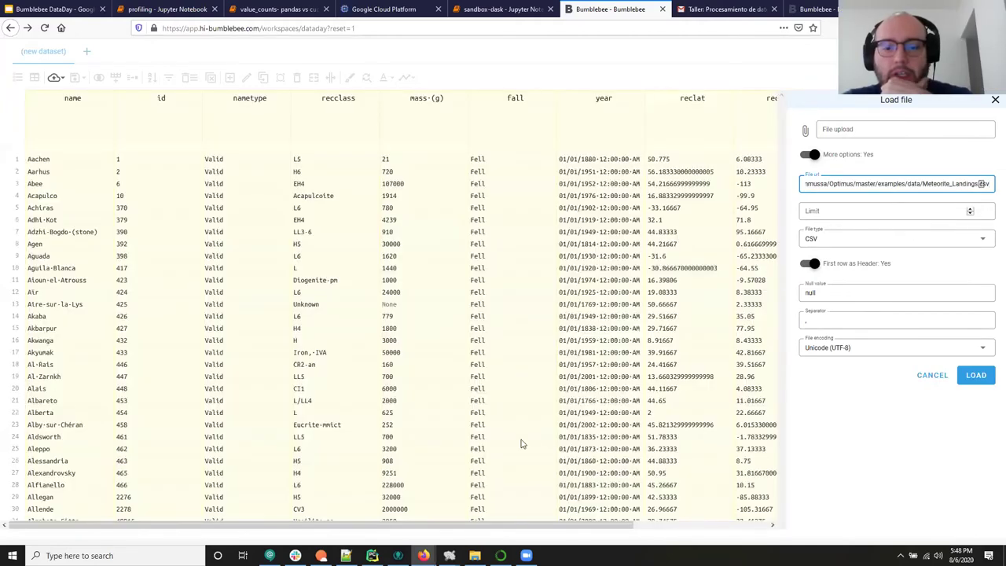
# Check the preview of Meteorite_Landings.csv and load the file into the workspace with the default CSV options.
pyautogui.moveTo(503, 529)
pyautogui.mouseDown()
pyautogui.moveTo(538, 524)
pyautogui.moveTo(492, 527)
pyautogui.mouseUp()
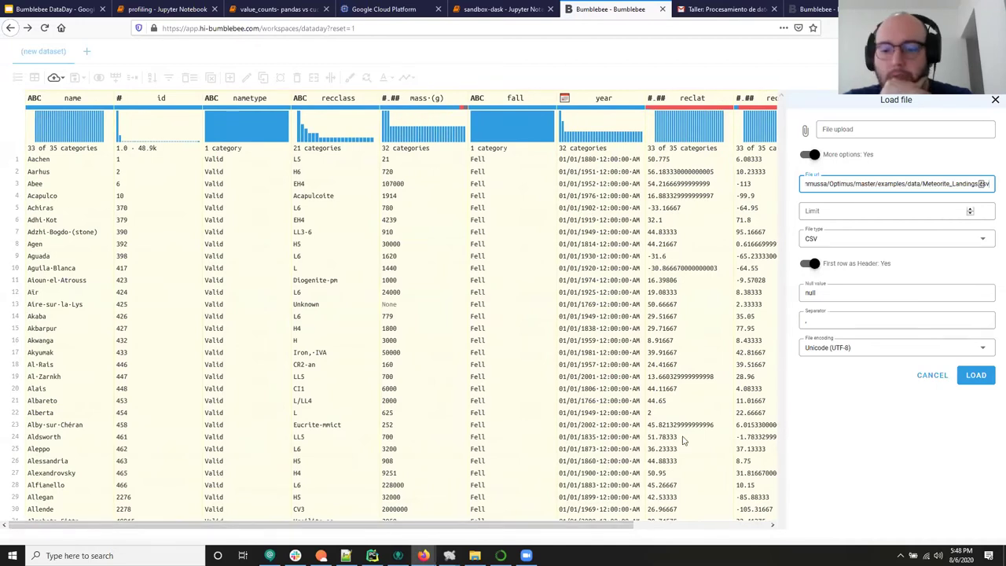
pyautogui.scroll(-3, 785, 425)
pyautogui.scroll(3, 701, 422)
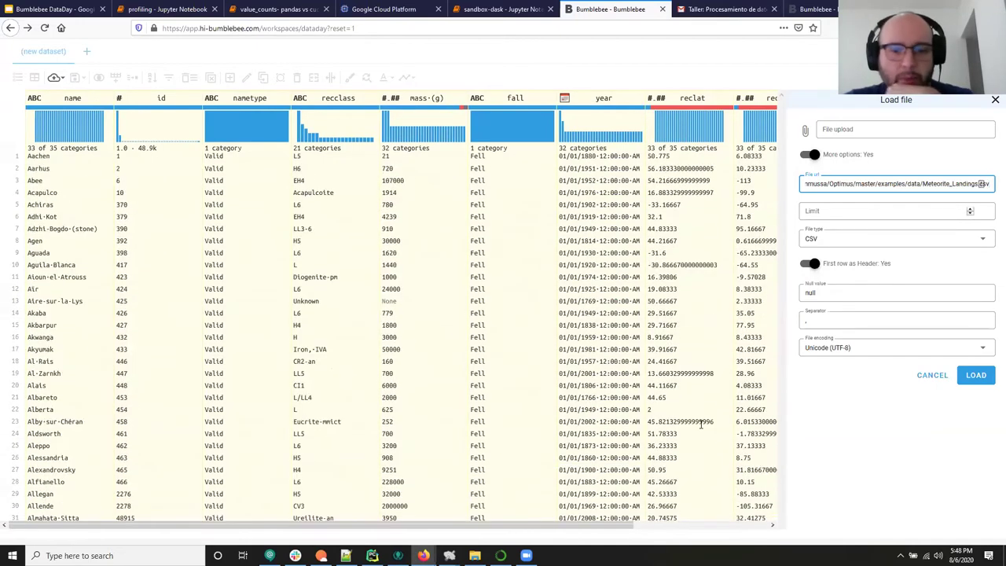
pyautogui.moveTo(523, 527); pyautogui.dragTo(607, 501)
pyautogui.moveTo(550, 525); pyautogui.dragTo(404, 273)
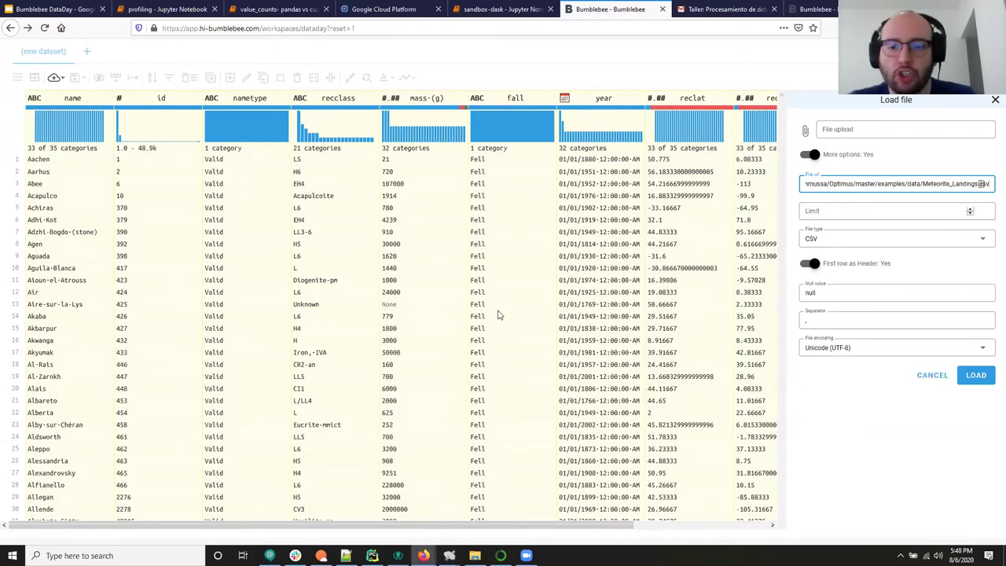
pyautogui.moveTo(474, 527); pyautogui.dragTo(474, 527)
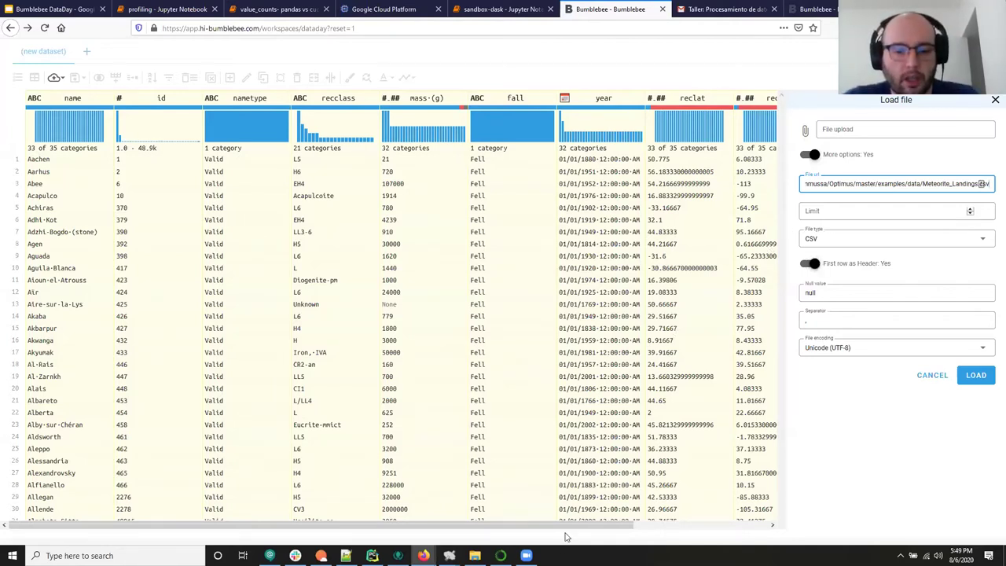
pyautogui.click(967, 377)
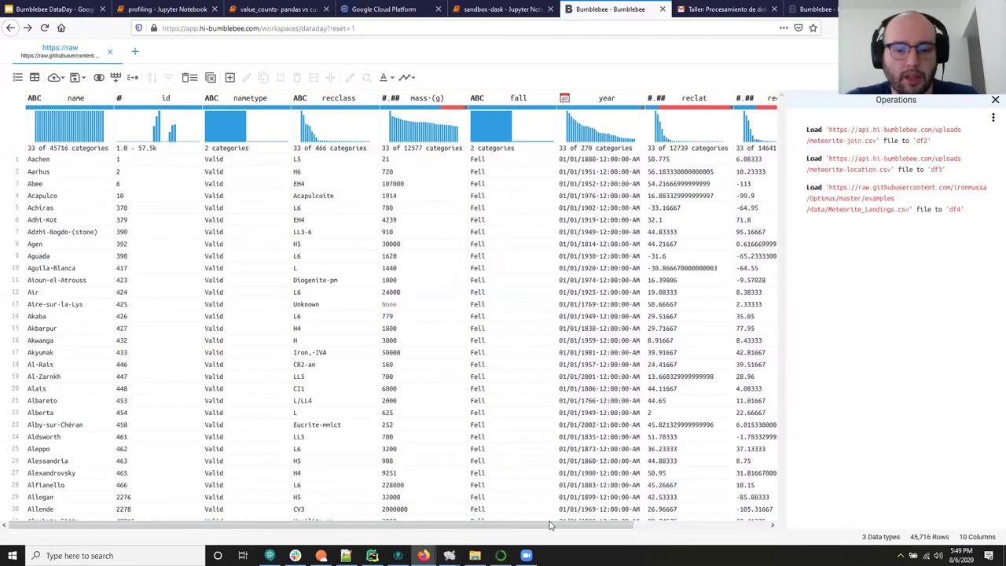
# Look through the loaded meteorite dataset's rows and columns, including the column histograms and data types, and return to the first row.
pyautogui.moveTo(555, 525)
pyautogui.mouseDown()
pyautogui.moveTo(699, 497)
pyautogui.moveTo(559, 520)
pyautogui.mouseUp()
pyautogui.scroll(-5, 684, 268)
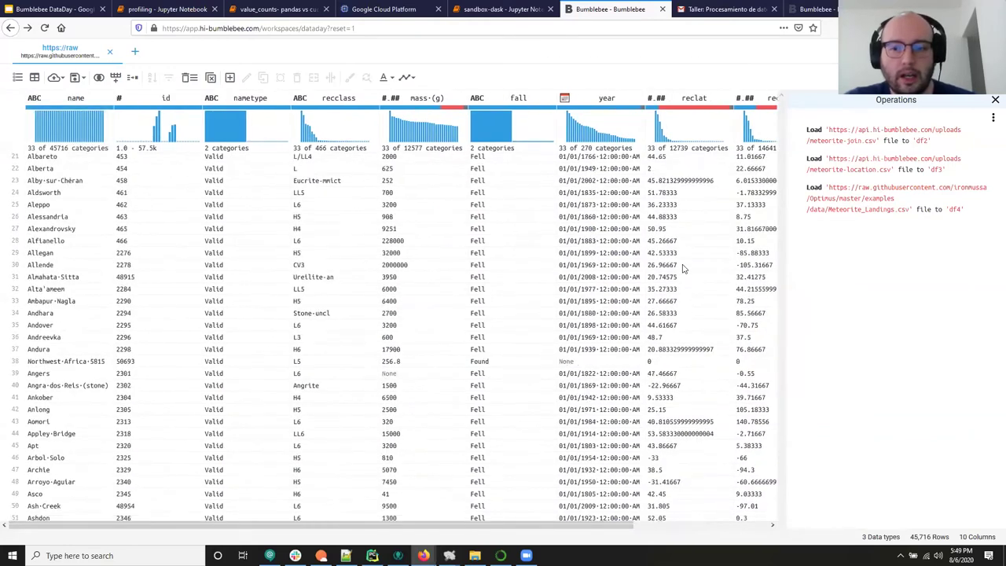
pyautogui.scroll(-10, 682, 268)
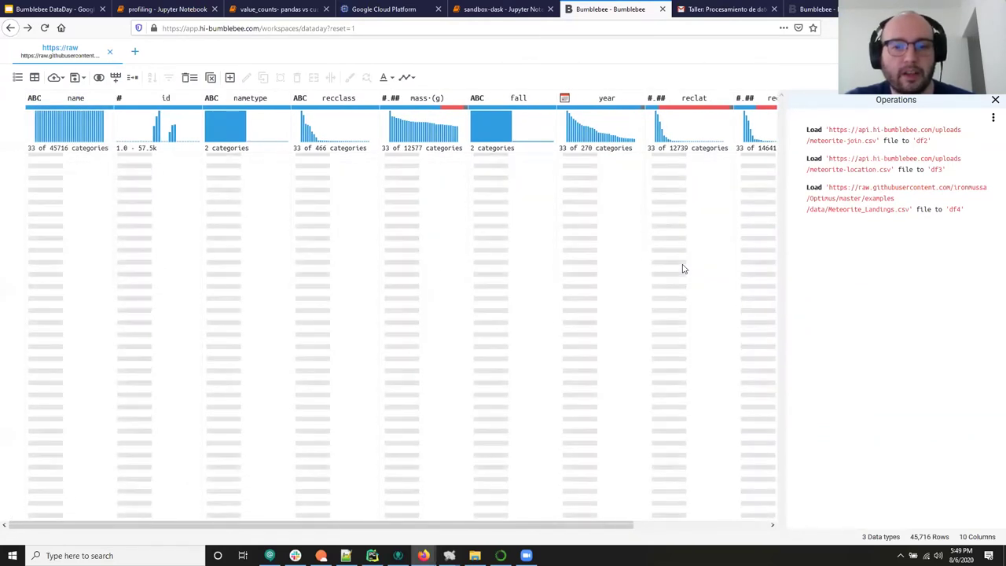
pyautogui.scroll(10, 684, 269)
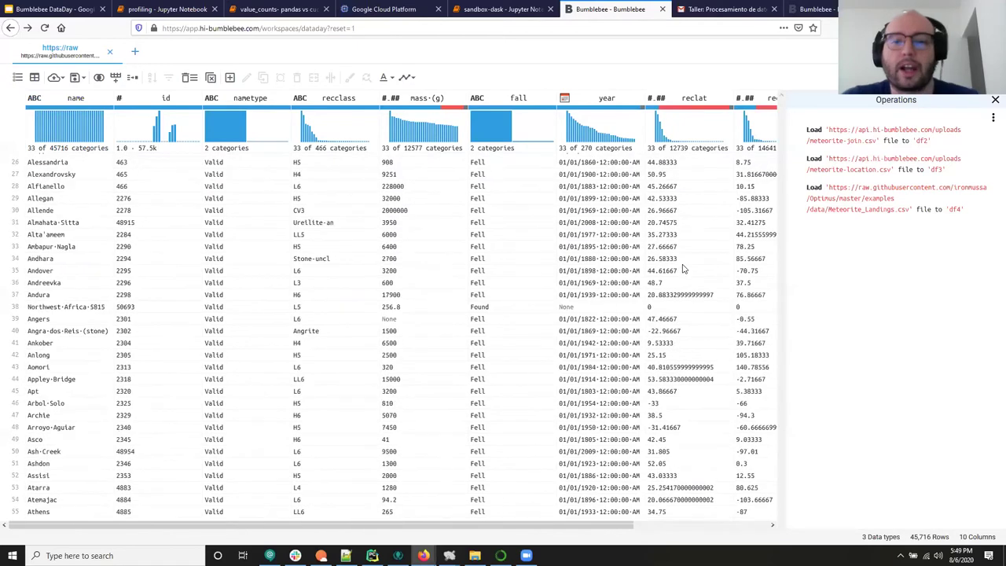
pyautogui.scroll(-15, 683, 268)
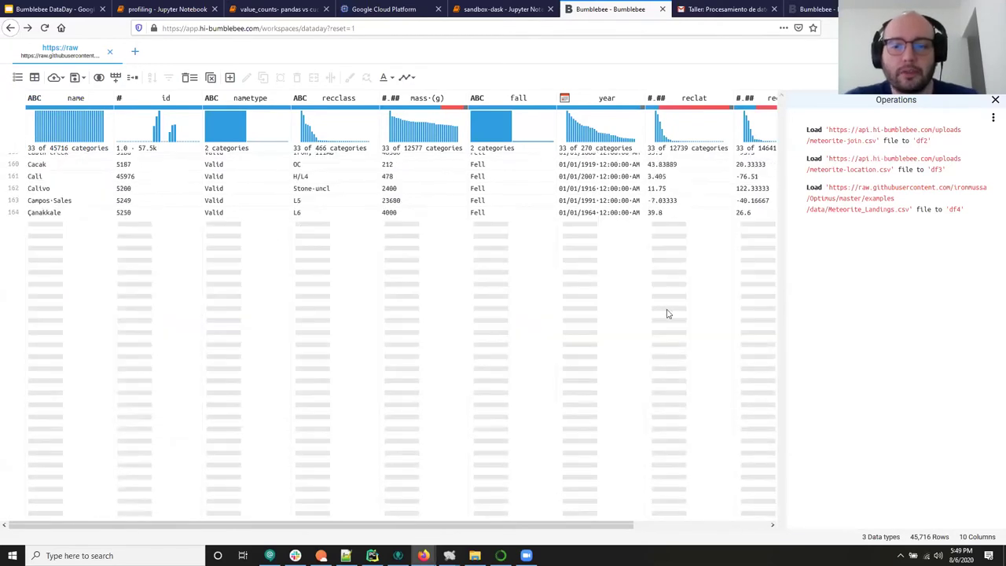
pyautogui.scroll(6, 527, 343)
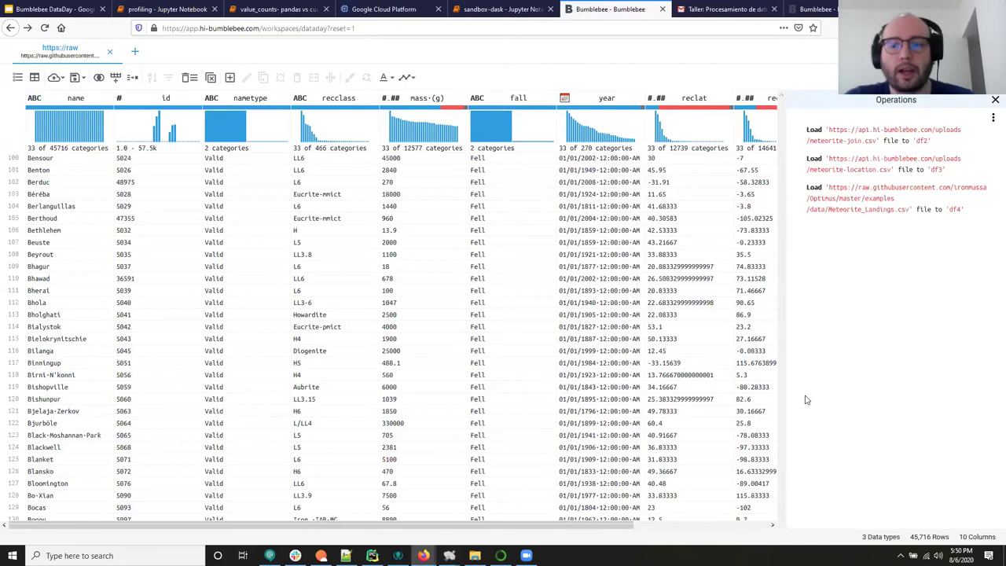
pyautogui.hscroll(1, 595, 529)
pyautogui.hscroll(-1, 595, 528)
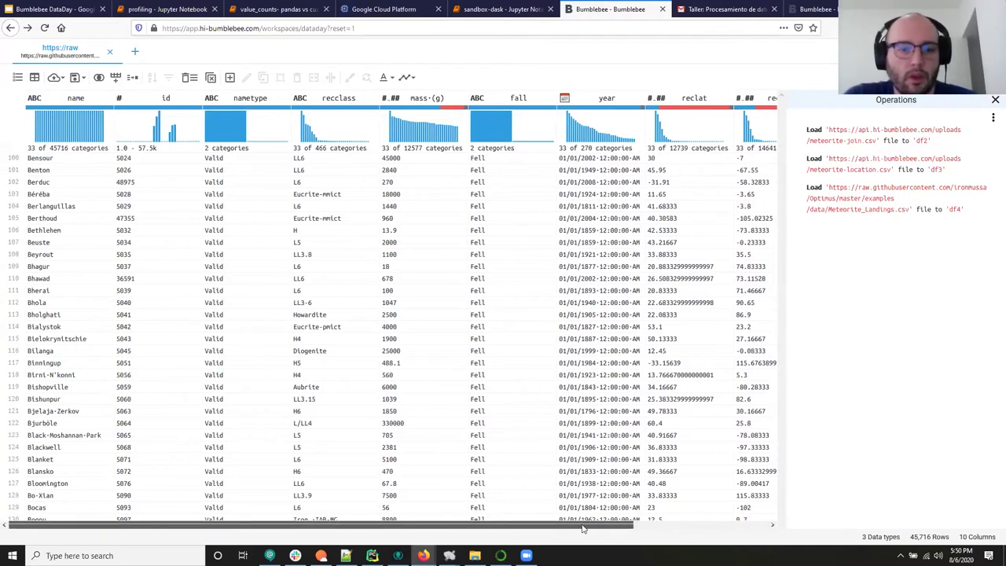
pyautogui.scroll(-5, 629, 464)
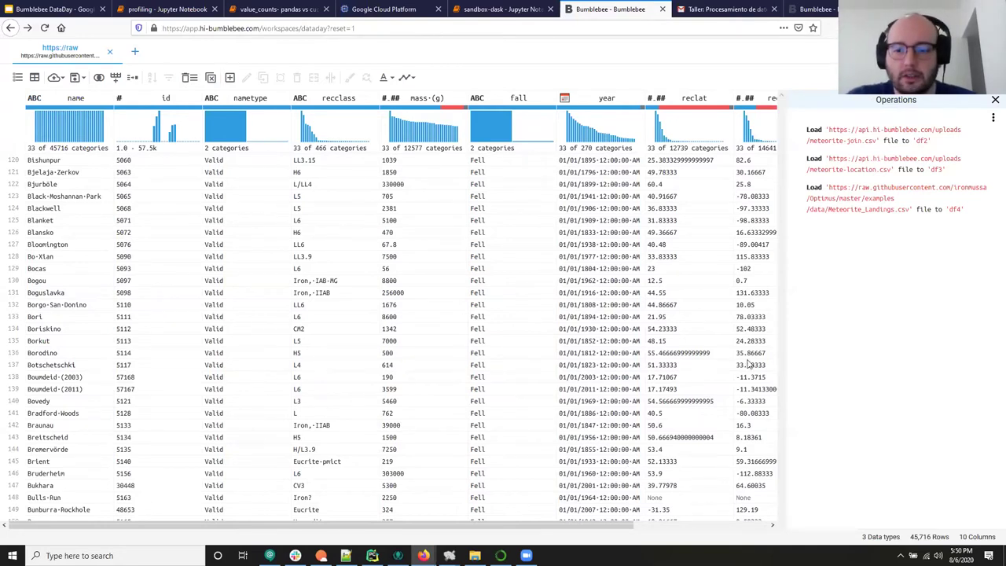
pyautogui.scroll(-15, 747, 385)
pyautogui.scroll(-3, 752, 379)
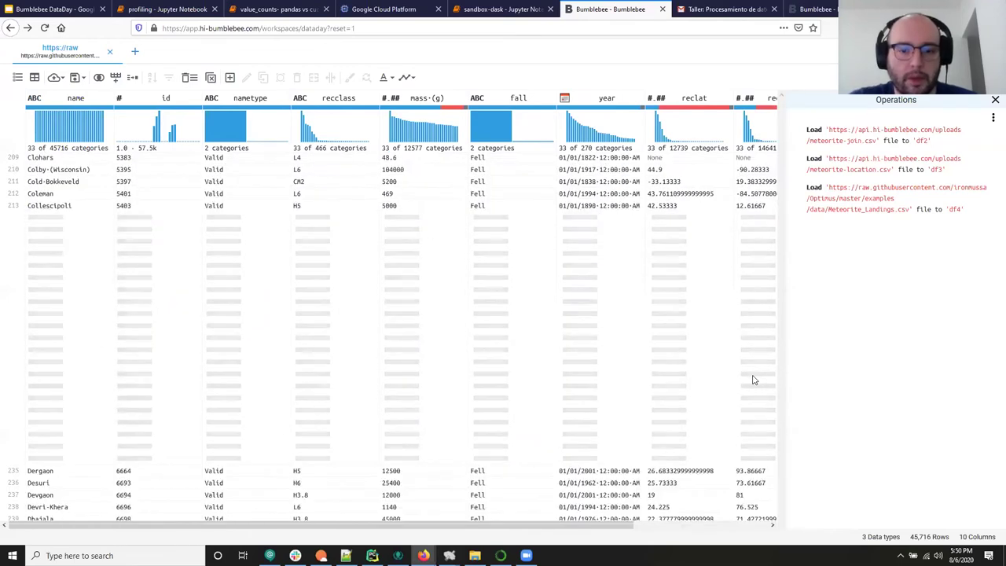
pyautogui.scroll(10, 743, 393)
pyautogui.scroll(8, 731, 405)
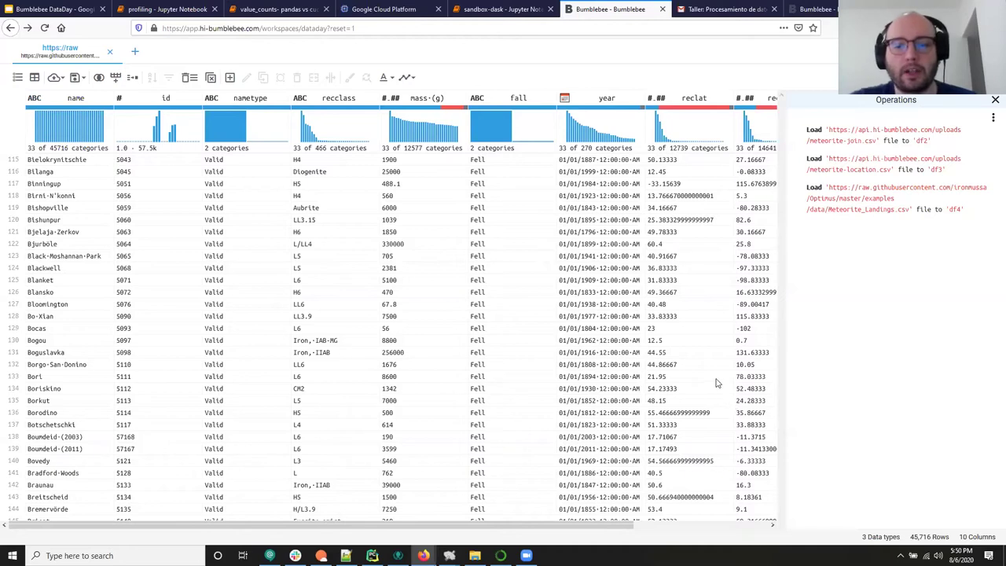
pyautogui.scroll(-3, 717, 384)
pyautogui.scroll(-9, 717, 383)
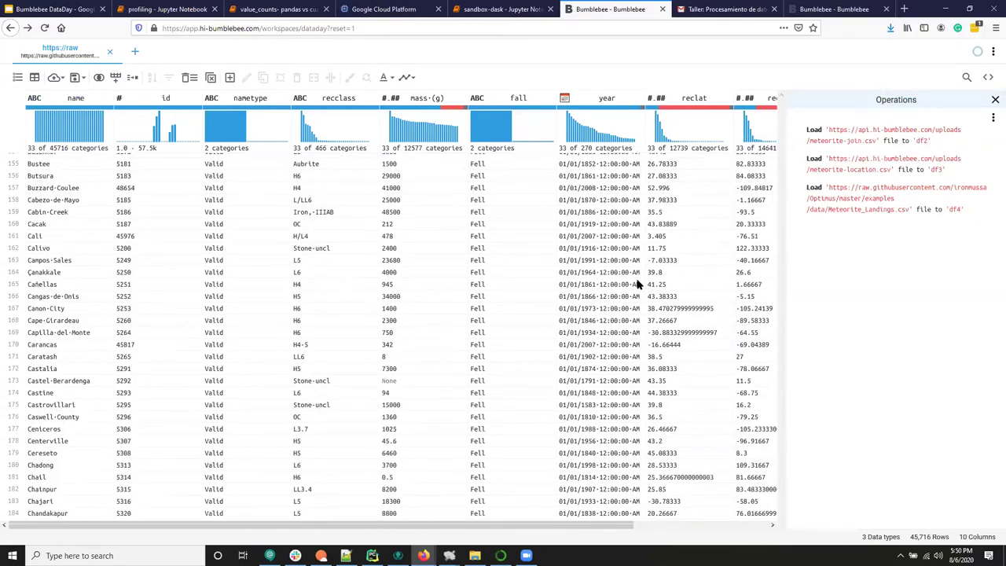
pyautogui.moveTo(433, 525); pyautogui.dragTo(445, 525)
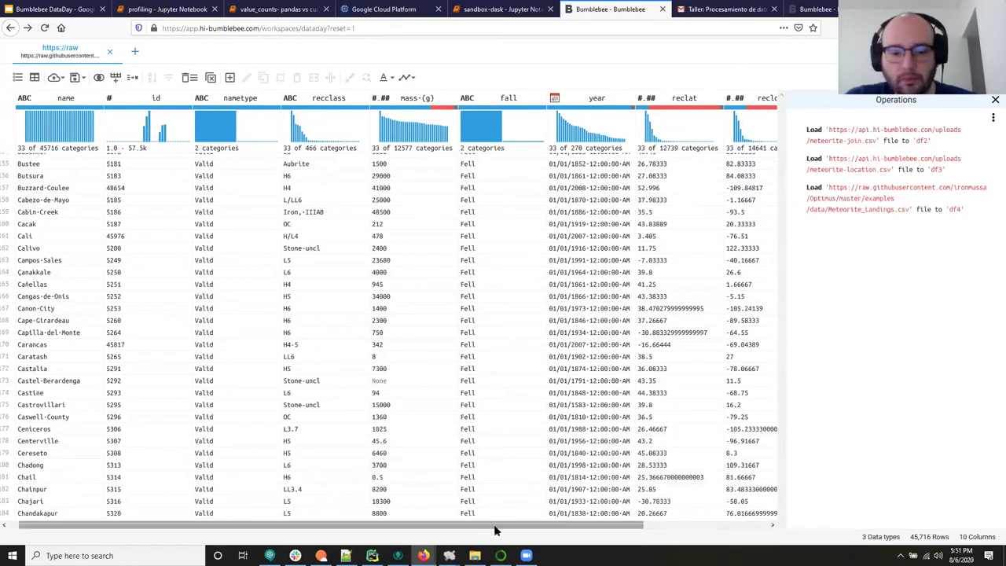
pyautogui.scroll(5, 495, 531)
pyautogui.scroll(20, 695, 343)
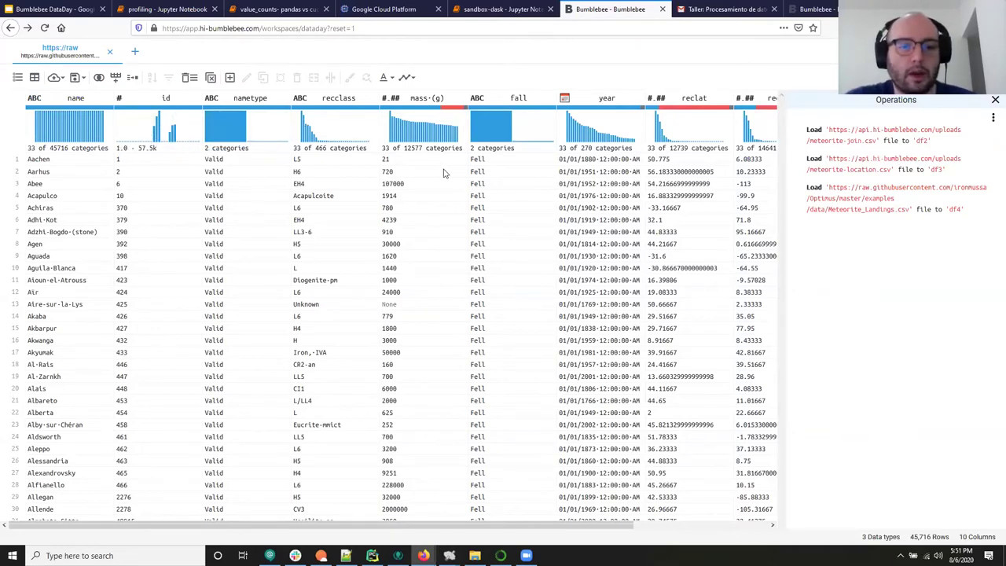
# Search the dataset's columns for "fall", clear the column filter and return to the full table.
pyautogui.moveTo(484, 529); pyautogui.dragTo(578, 534)
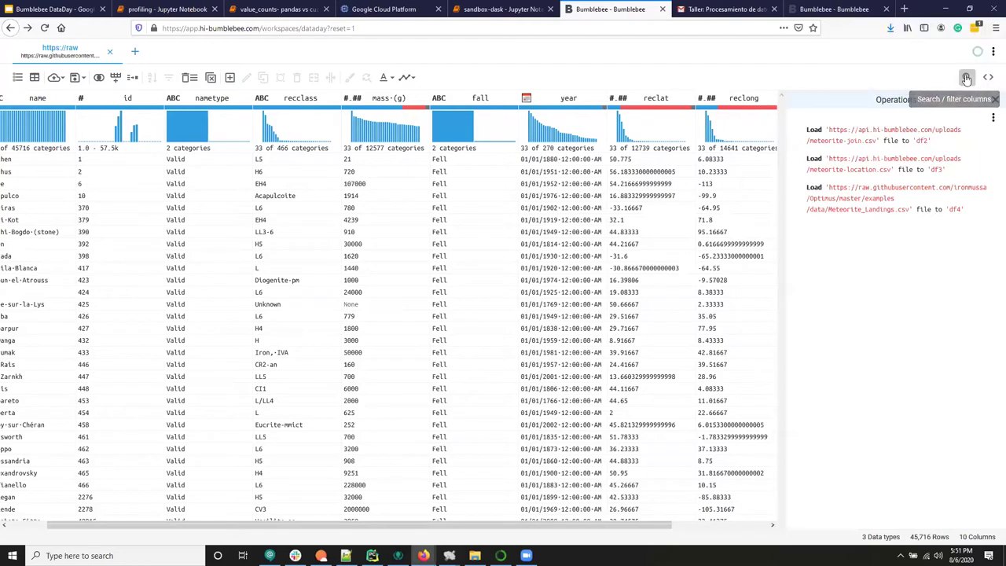
pyautogui.click(967, 79)
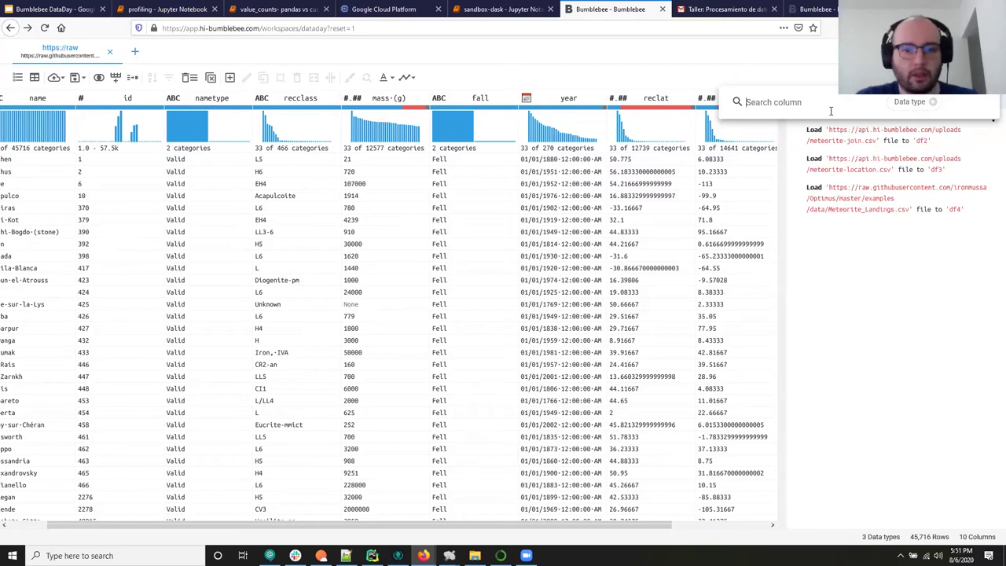
pyautogui.write('fall')
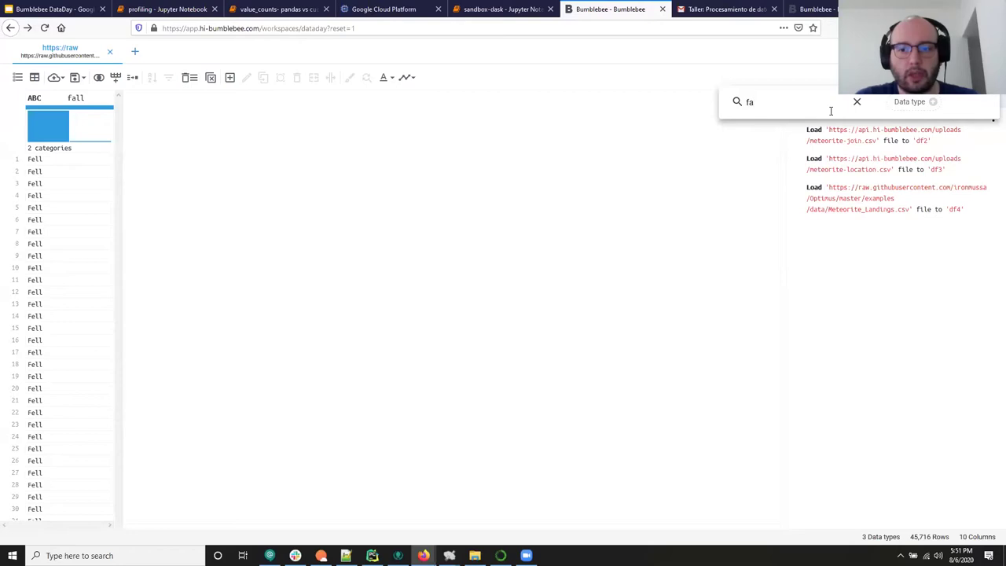
pyautogui.press('BackSpace')
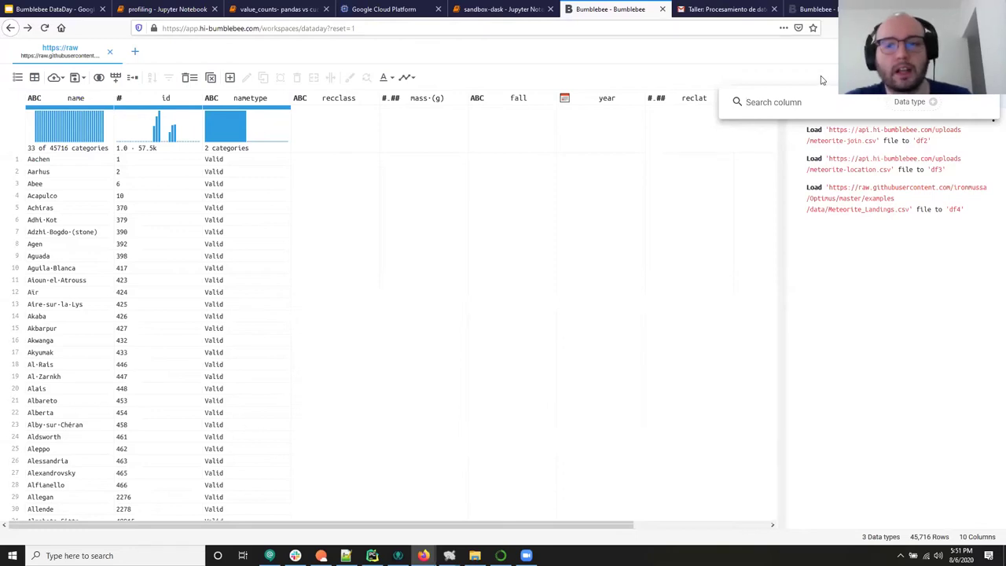
pyautogui.click(823, 81)
pyautogui.hscroll(3, 400, 524)
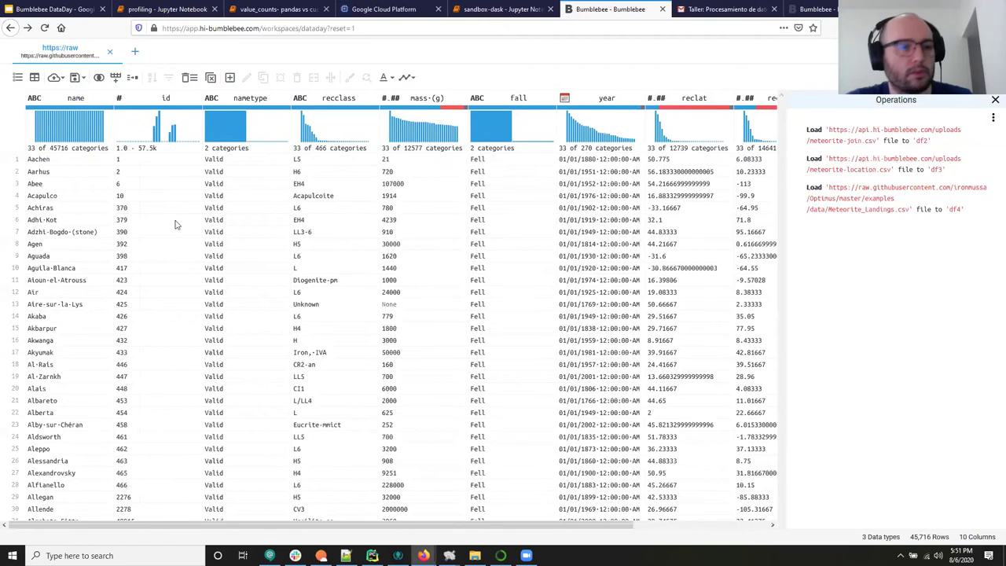
# Hide the name, id, mass (g) and fall columns from the column list and return to the table view.
pyautogui.click(17, 80)
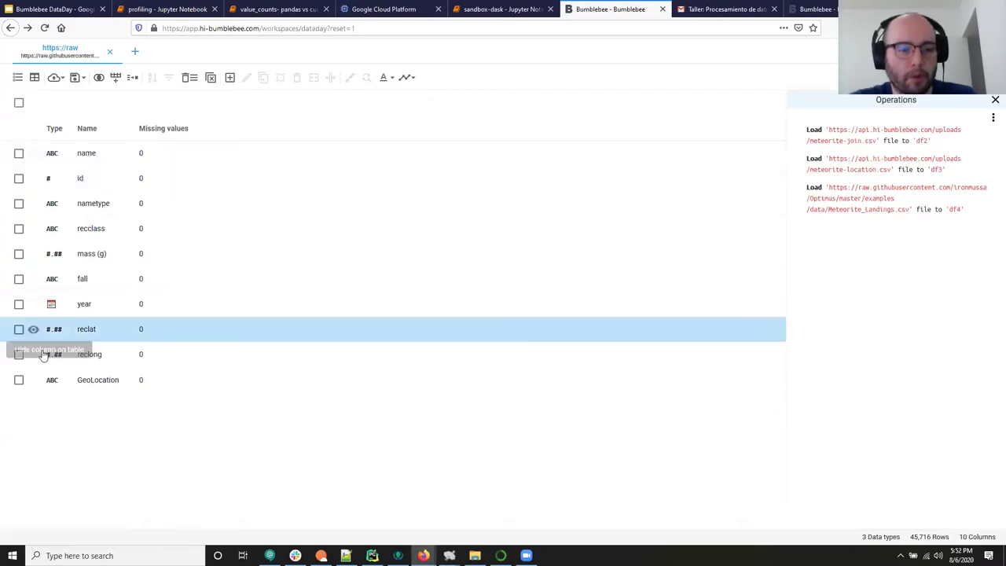
pyautogui.click(20, 153)
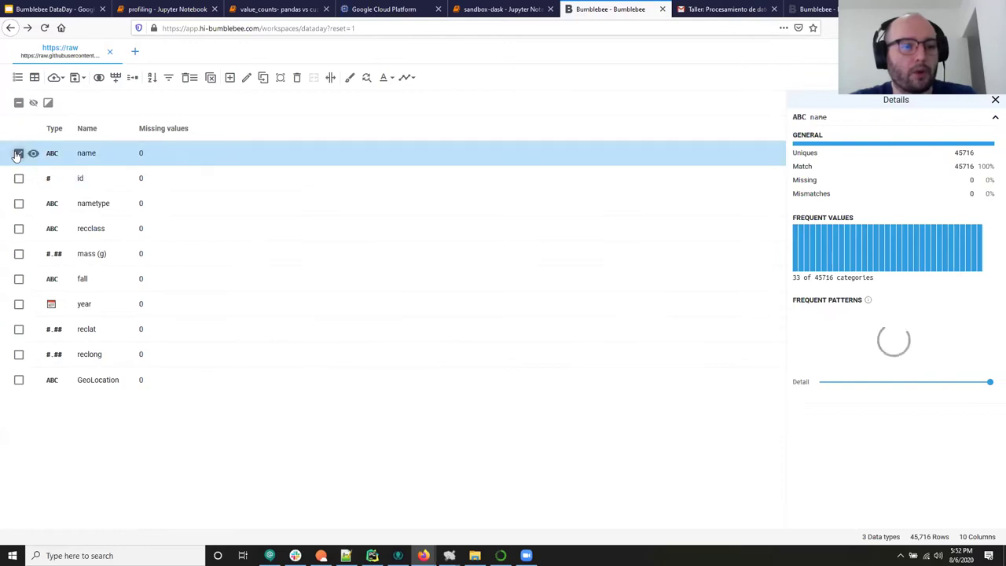
pyautogui.click(19, 153)
pyautogui.click(33, 153)
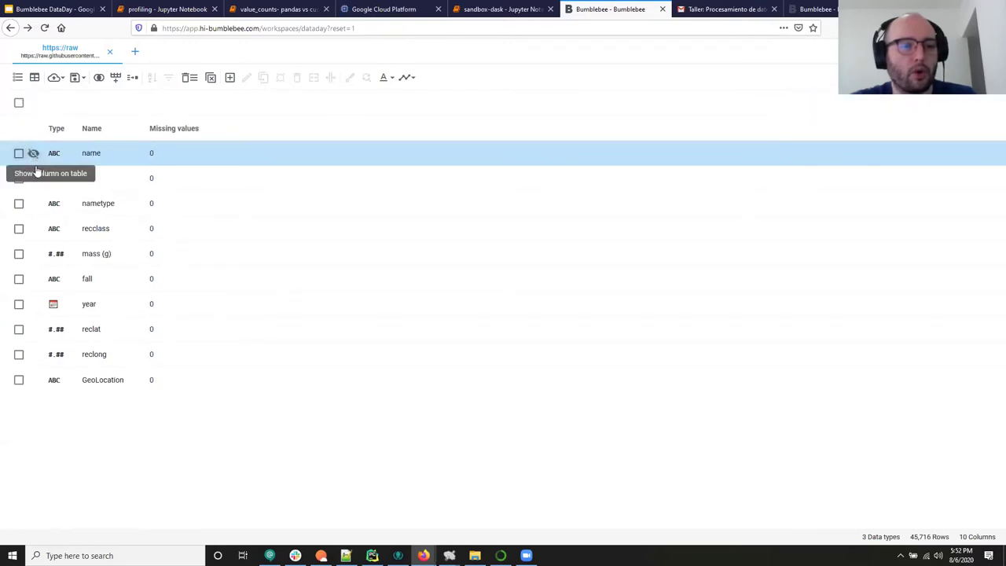
pyautogui.click(33, 179)
pyautogui.click(18, 254)
pyautogui.click(19, 279)
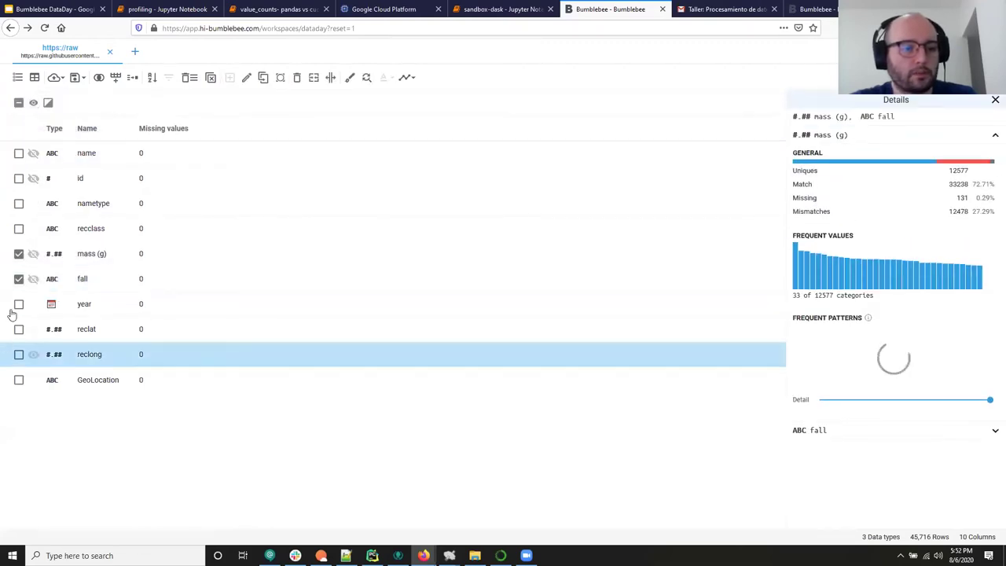
pyautogui.click(33, 79)
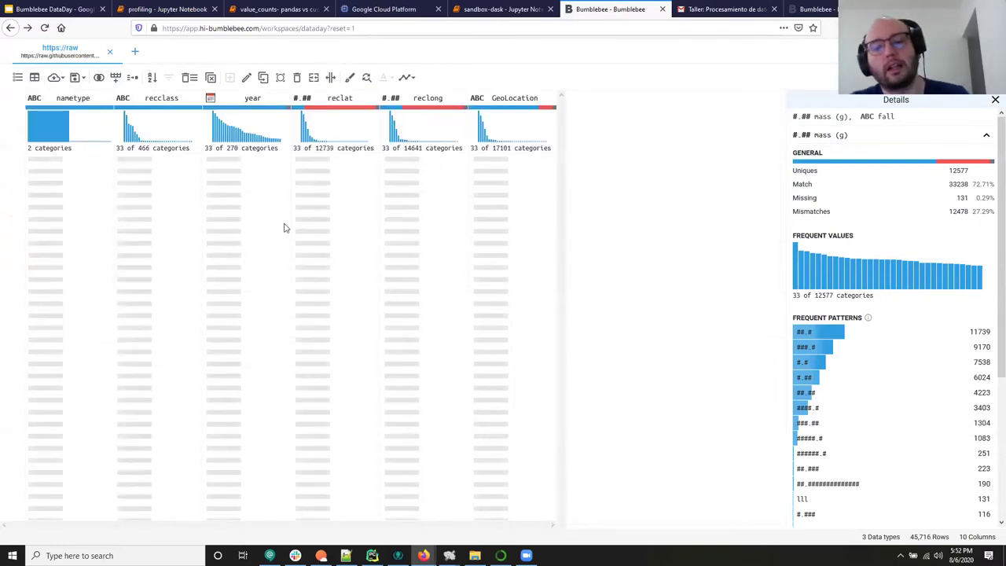
# Make all the dataset's columns visible again from the column list, clear the selection and return to the table view.
pyautogui.click(18, 78)
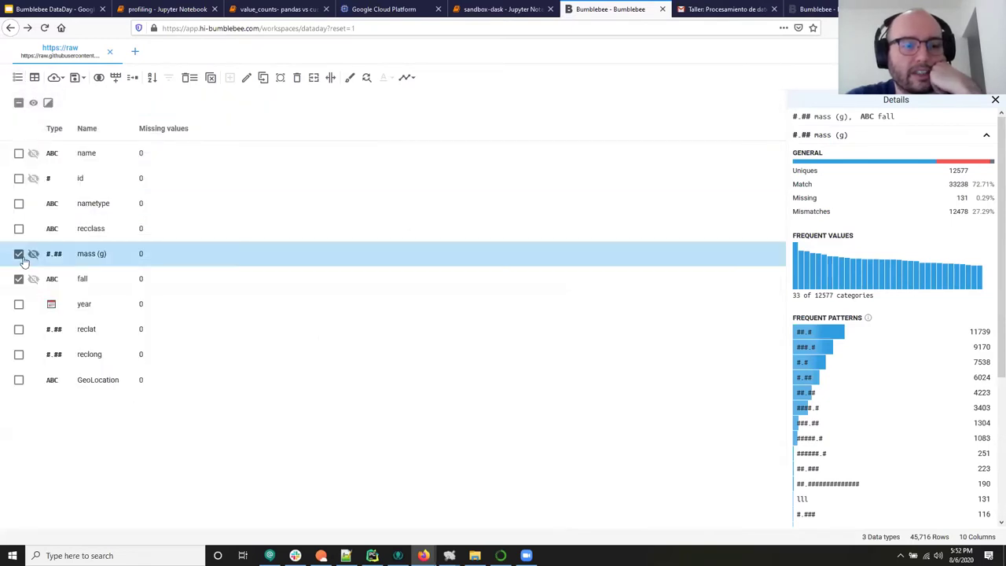
pyautogui.click(19, 103)
pyautogui.click(33, 103)
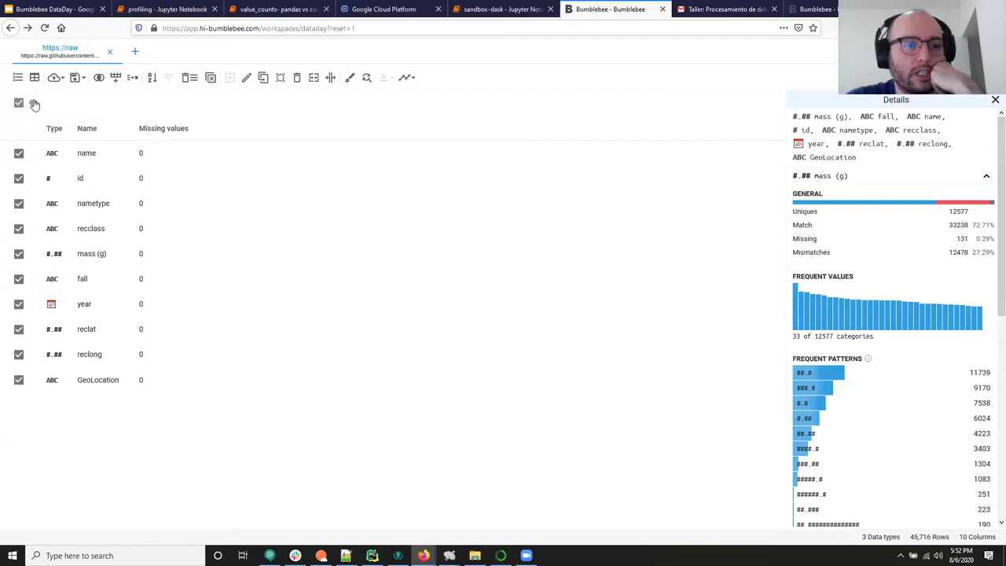
pyautogui.click(19, 103)
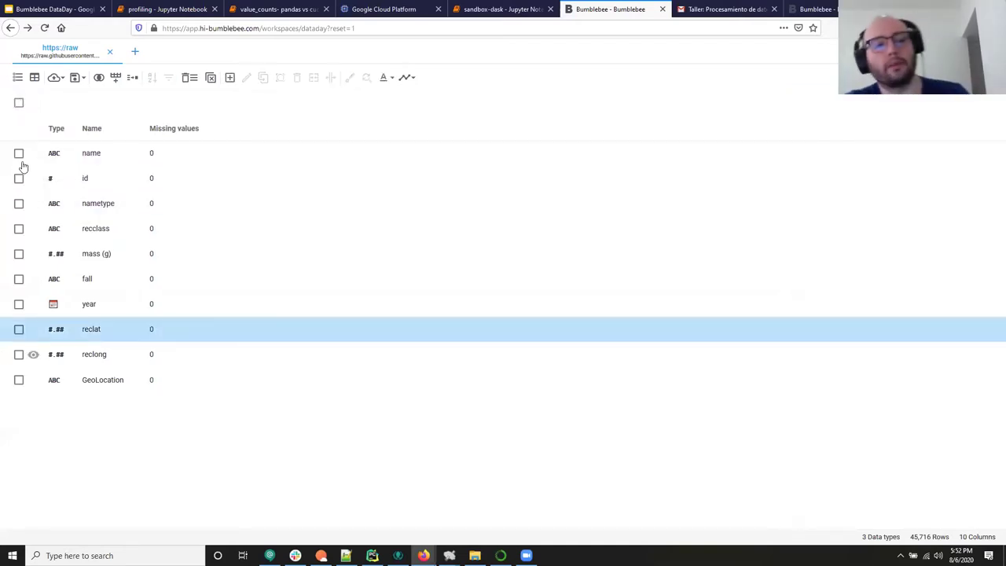
pyautogui.click(35, 79)
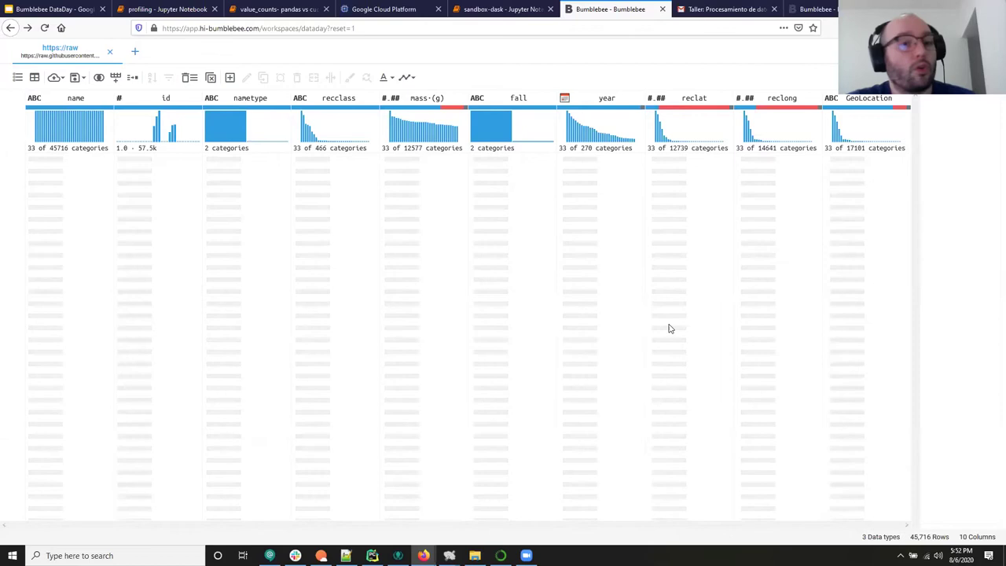
pyautogui.click(20, 79)
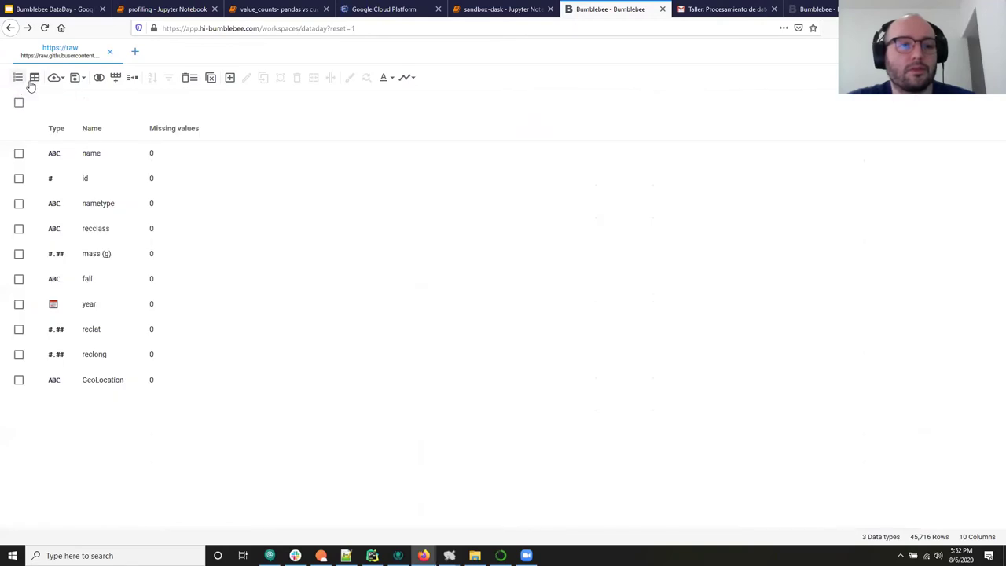
pyautogui.click(35, 77)
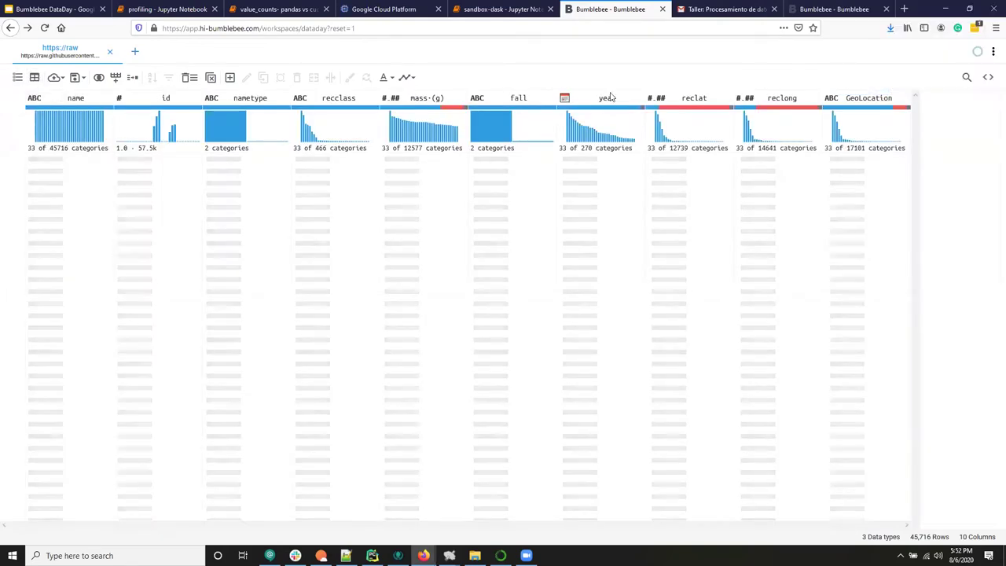
# Show the list of operations and check the browser's developer console and its frame choices, then close the console.
pyautogui.click(989, 77)
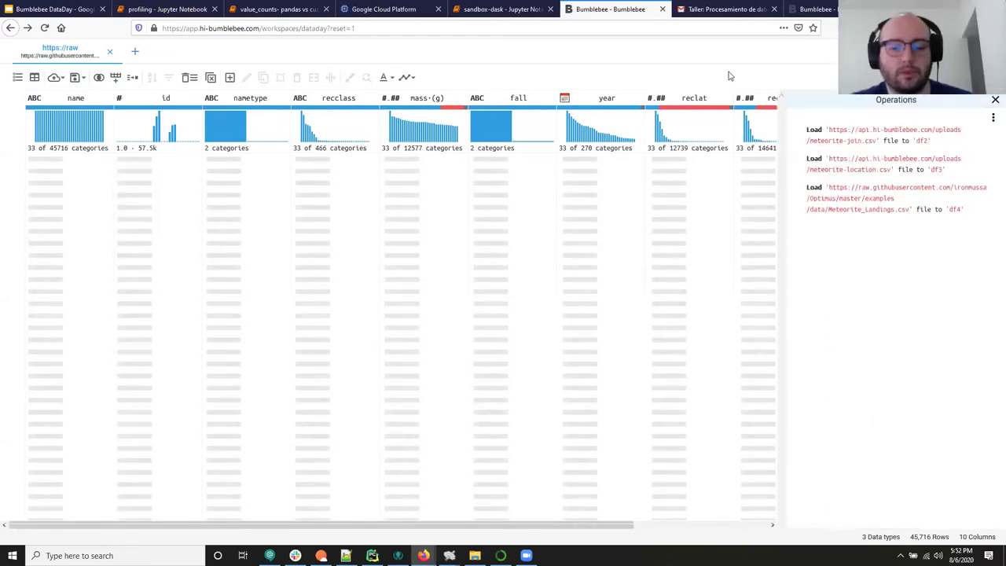
pyautogui.press('F12')
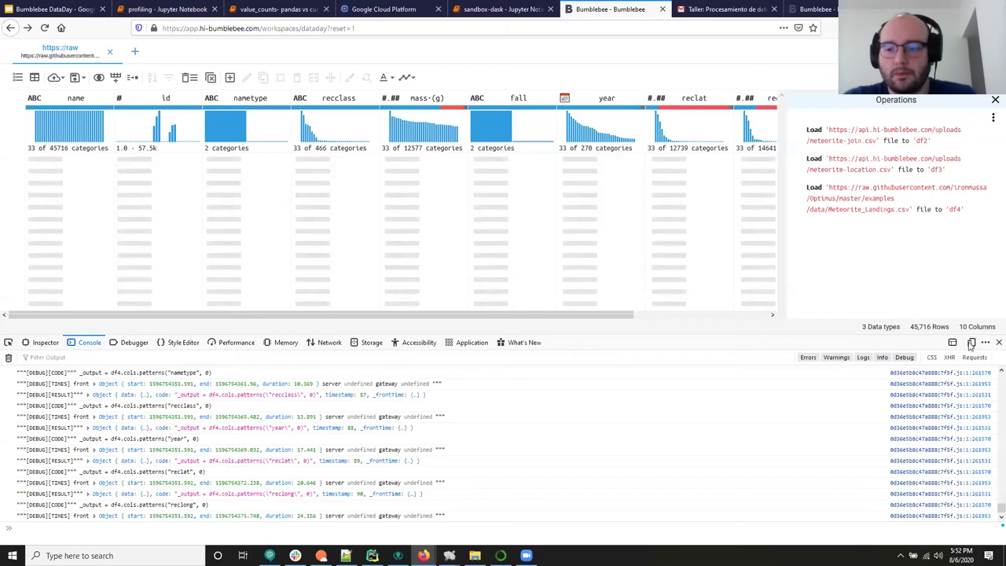
pyautogui.click(953, 343)
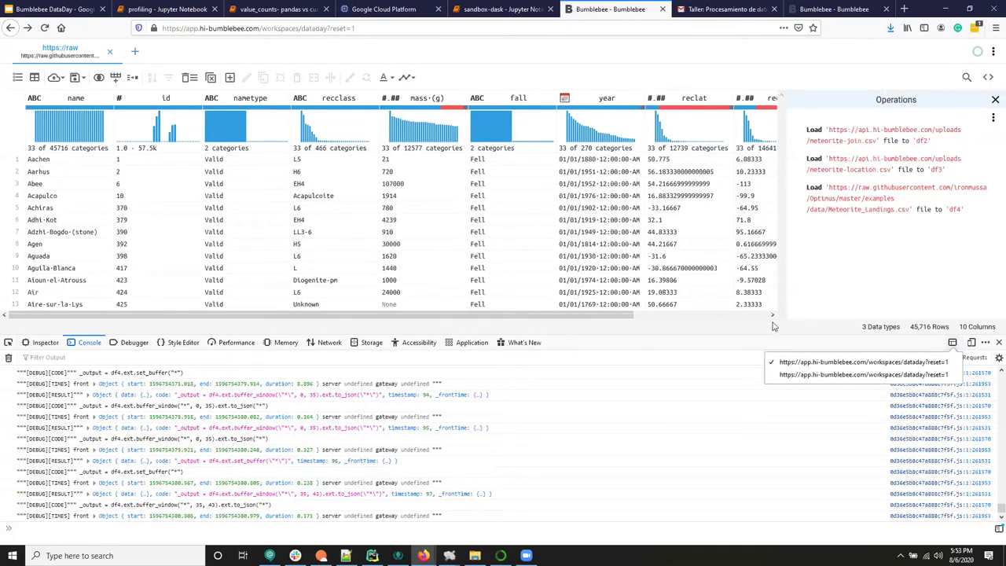
pyautogui.click(997, 345)
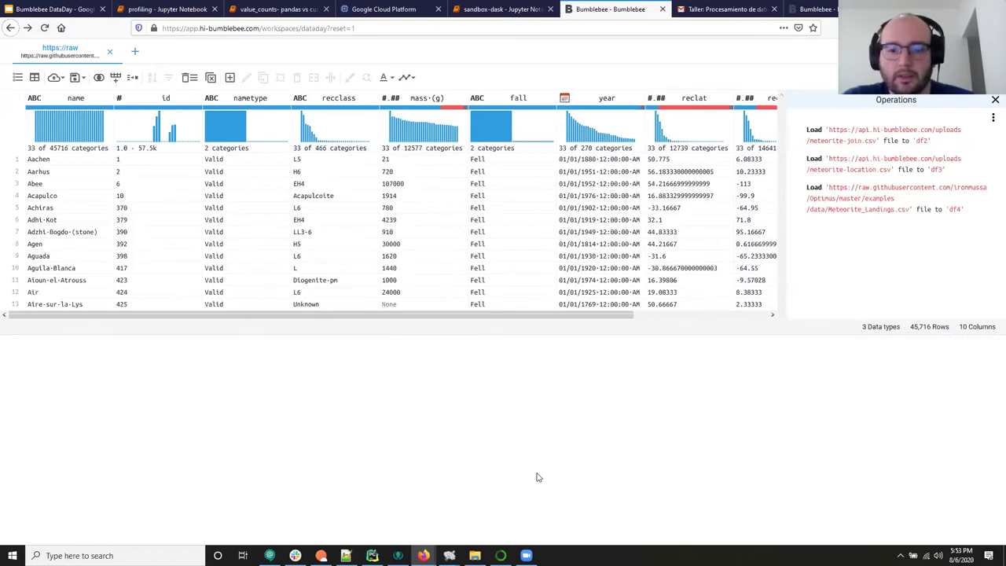
# Select the fall column and examine the available string operations and its match, frequent value and frequent pattern details.
pyautogui.moveTo(522, 523); pyautogui.dragTo(544, 522)
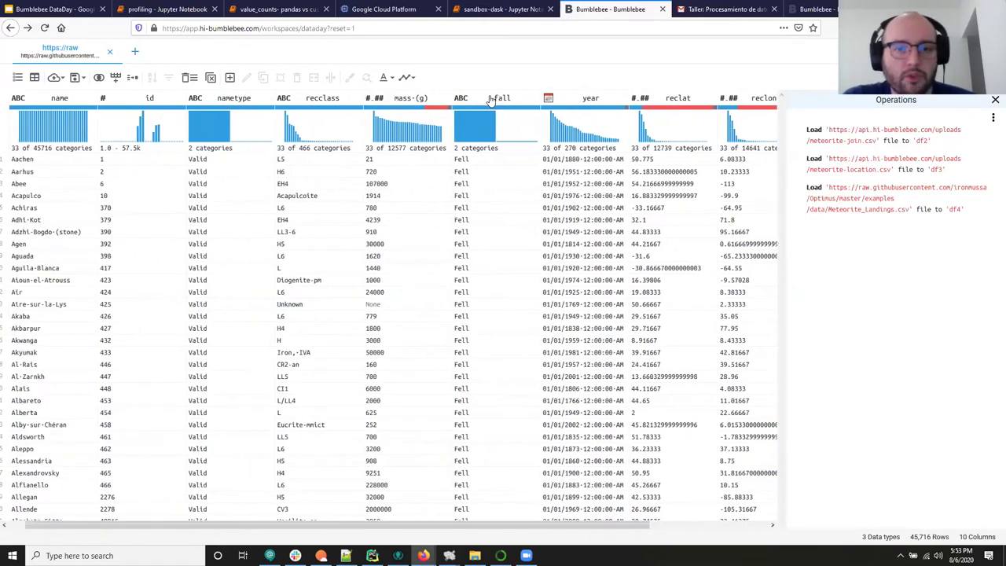
pyautogui.click(488, 107)
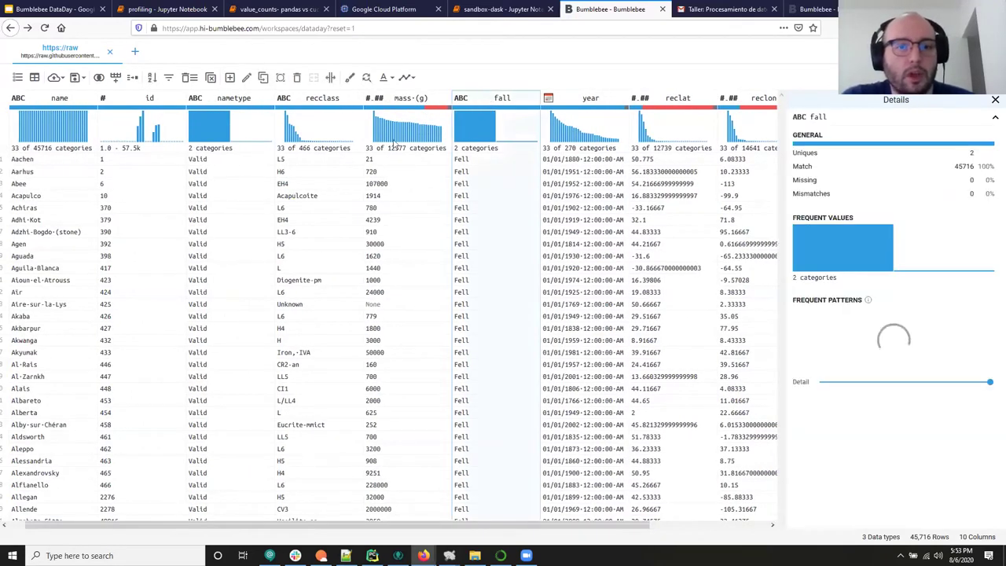
pyautogui.click(387, 77)
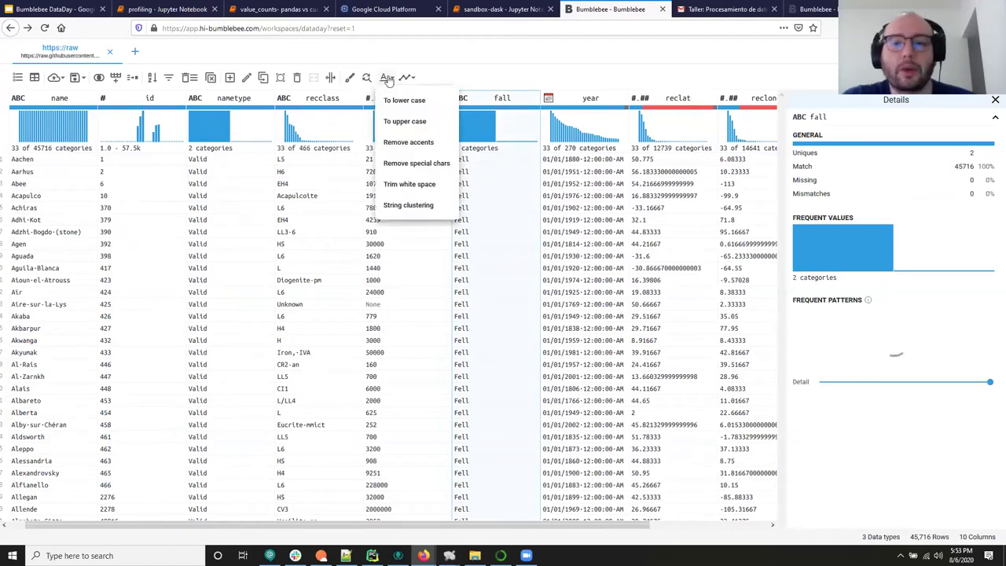
pyautogui.click(433, 69)
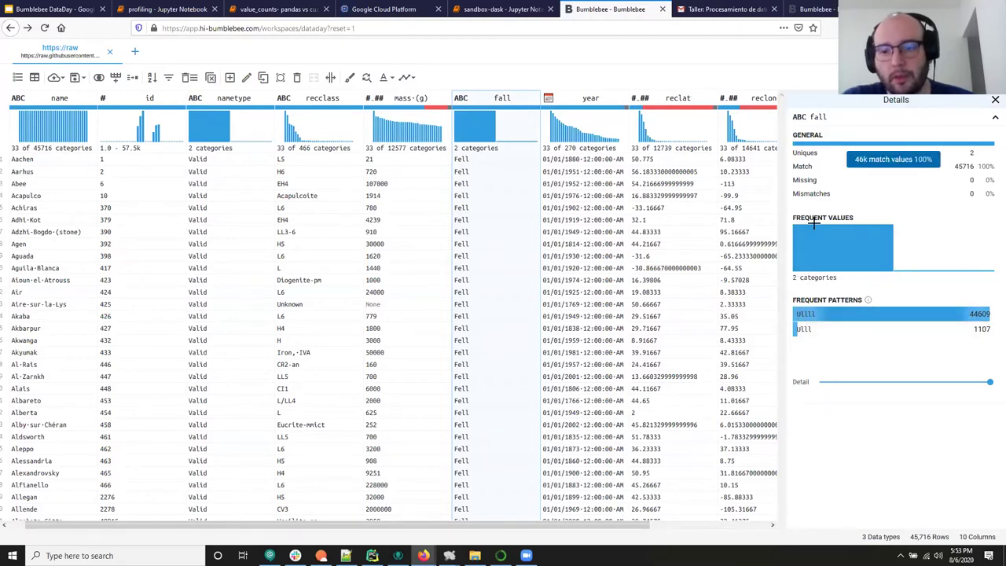
pyautogui.moveTo(887, 250)
pyautogui.moveTo(837, 159)
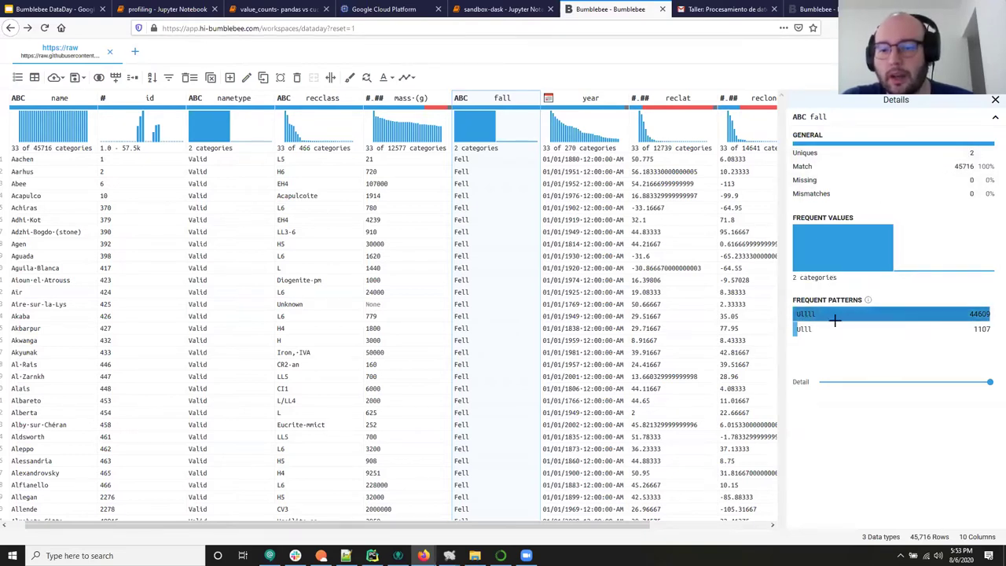
pyautogui.moveTo(868, 302)
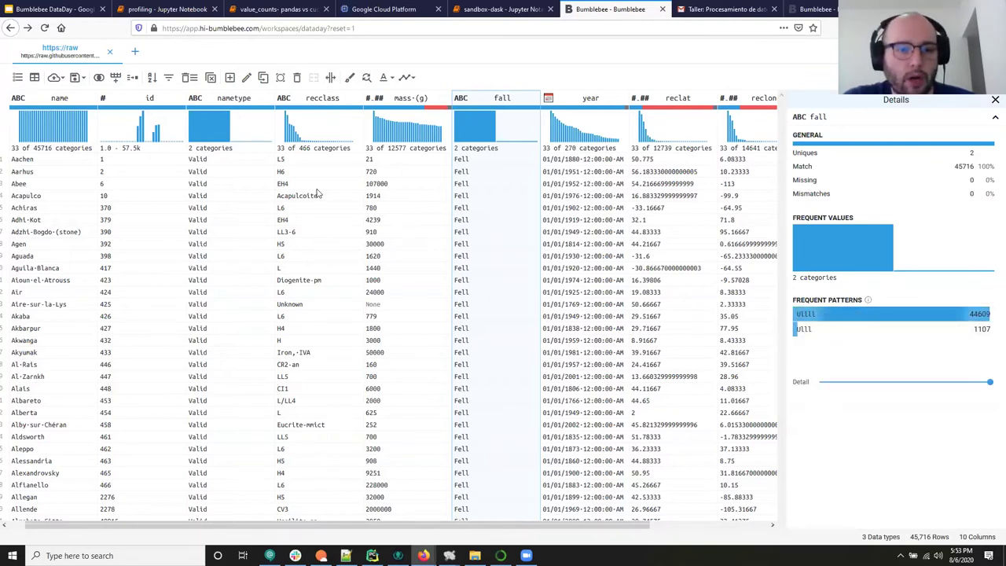
# Select the recclass column and examine its frequent values, full list of frequent patterns and the legend of pattern symbols.
pyautogui.click(316, 99)
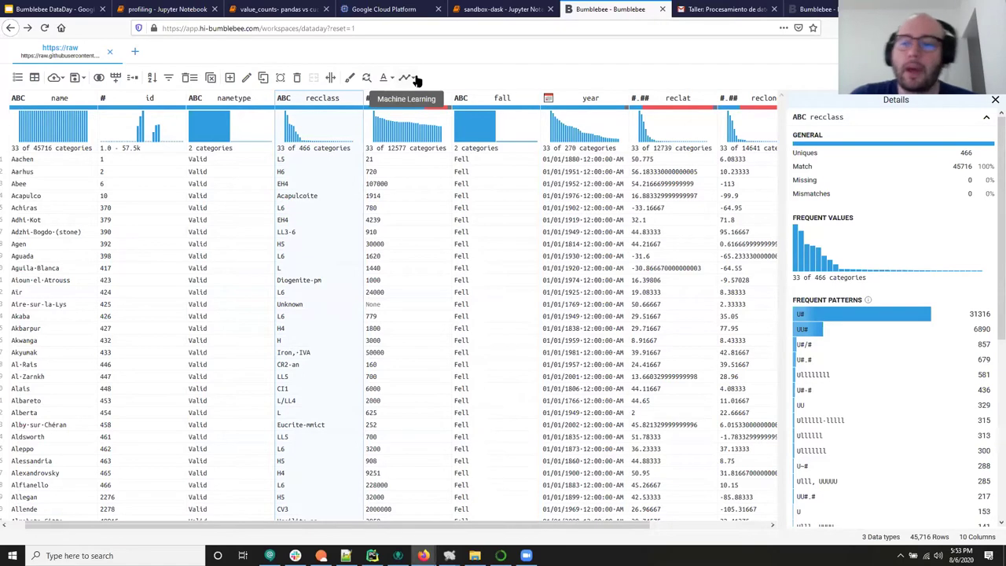
pyautogui.scroll(-3, 873, 302)
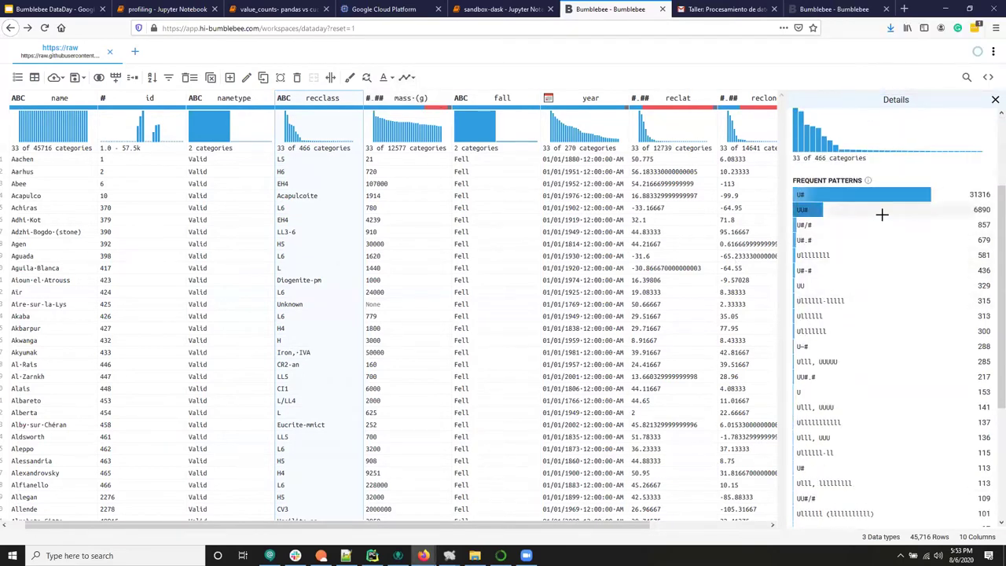
pyautogui.scroll(-1, 895, 261)
pyautogui.scroll(1, 872, 228)
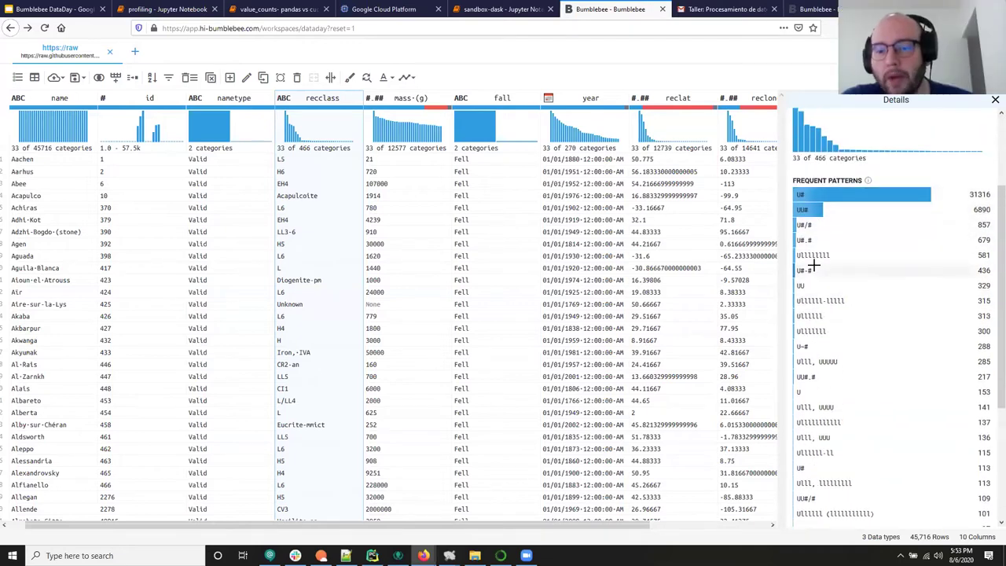
pyautogui.moveTo(869, 181)
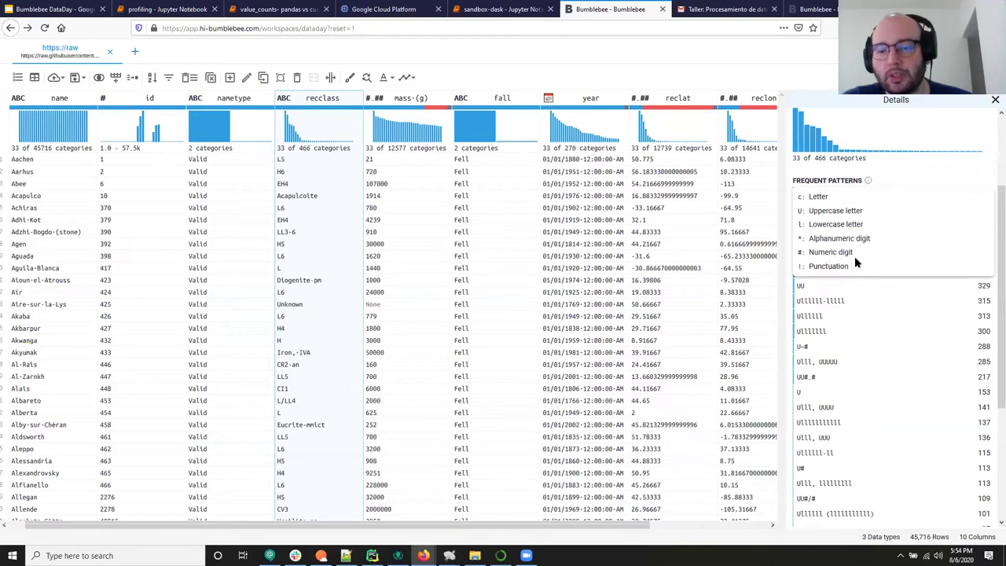
pyautogui.scroll(-1, 829, 291)
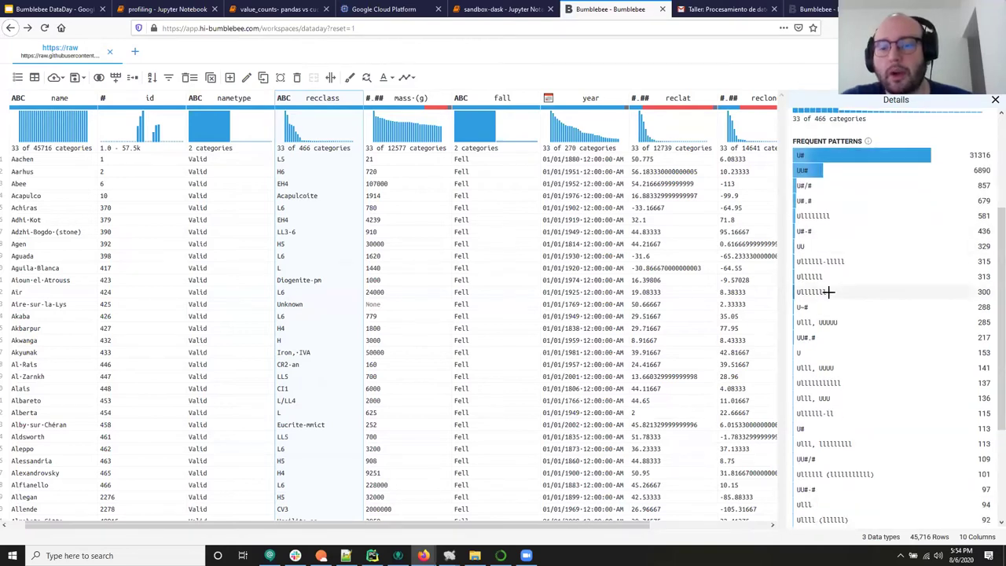
pyautogui.scroll(-1, 828, 292)
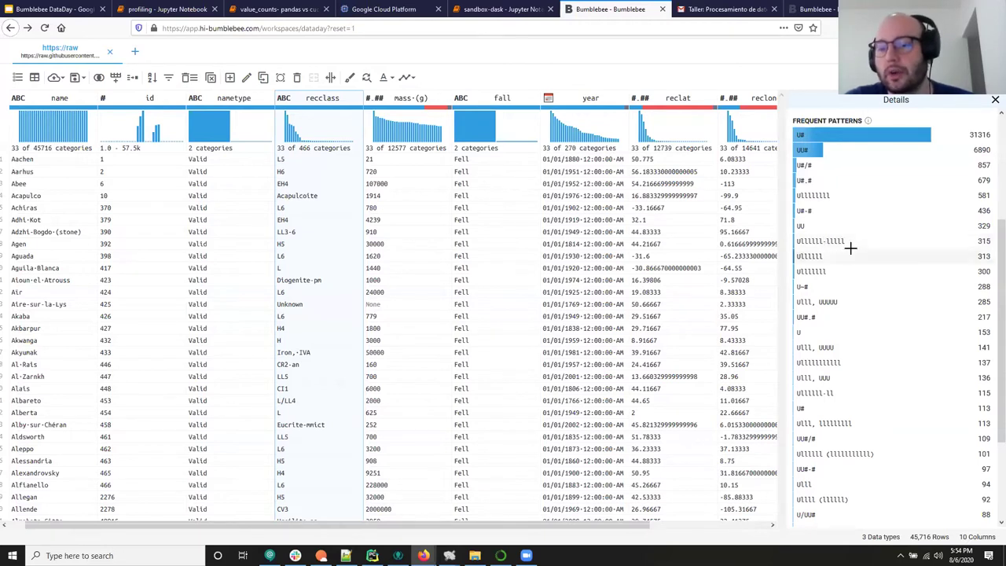
pyautogui.scroll(-1, 862, 260)
pyautogui.scroll(10, 876, 274)
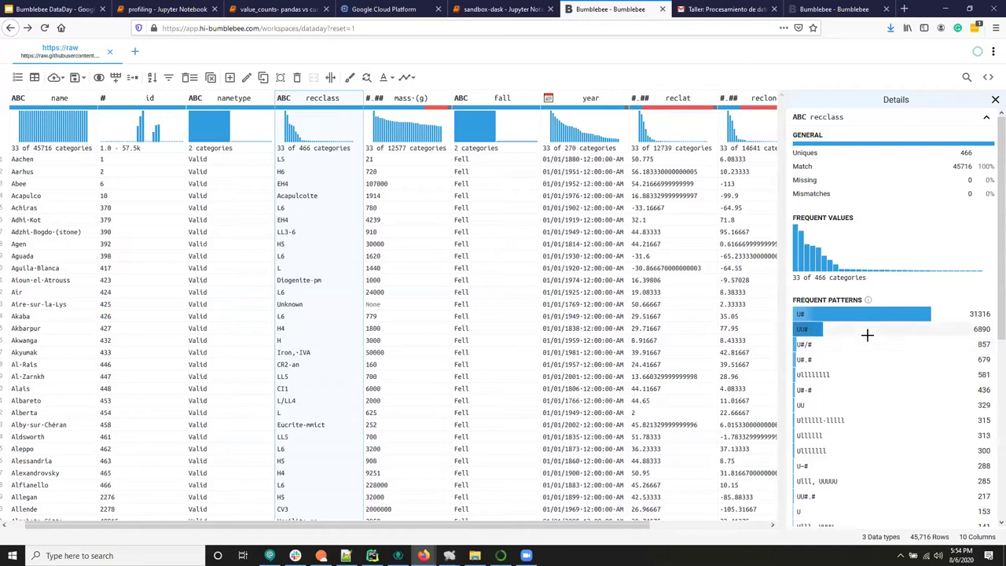
pyautogui.scroll(-5, 881, 335)
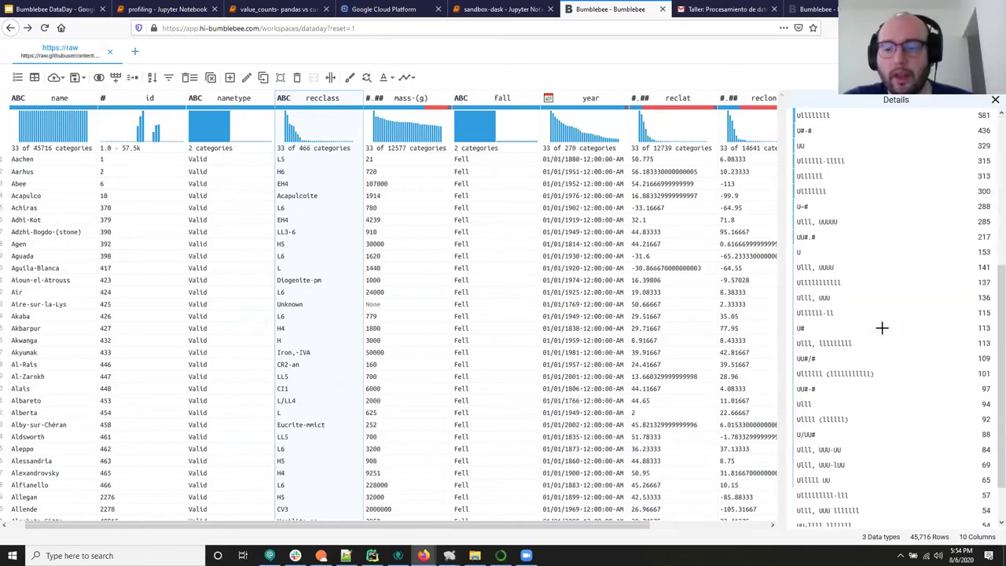
pyautogui.scroll(5, 865, 340)
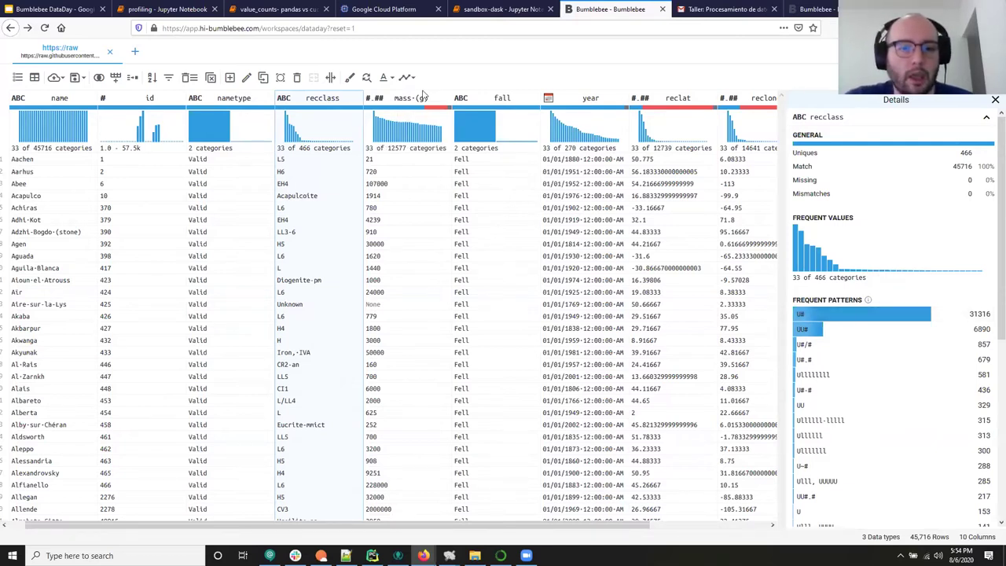
# Preview the lowercase conversion of the fall column and compare the new values with the original ones across the rows.
pyautogui.click(479, 99)
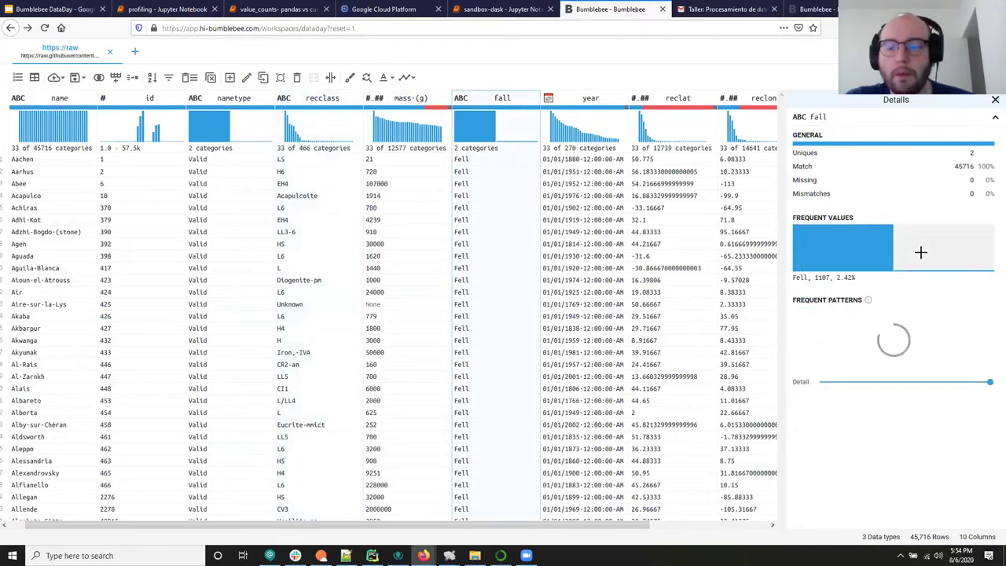
pyautogui.click(394, 77)
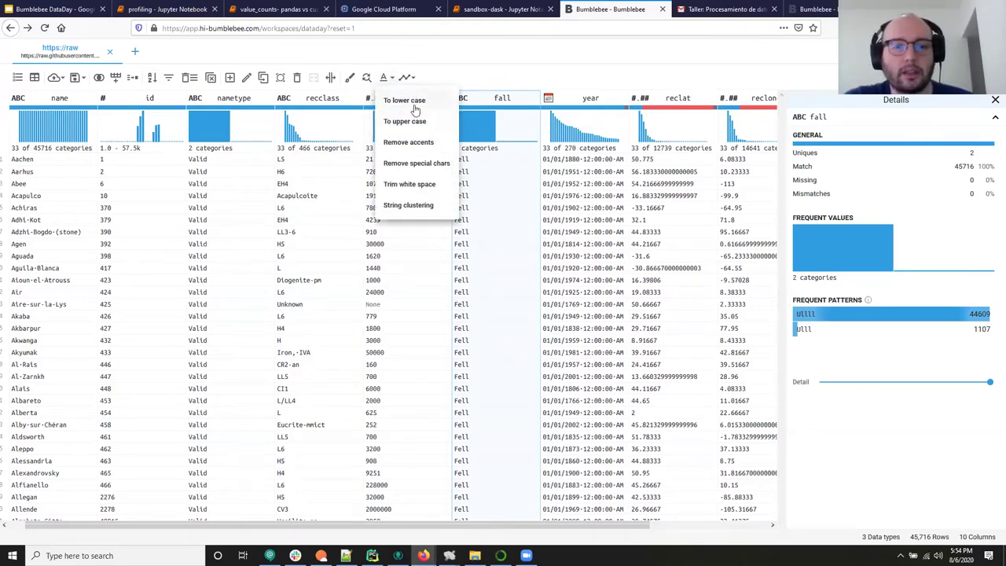
pyautogui.click(415, 102)
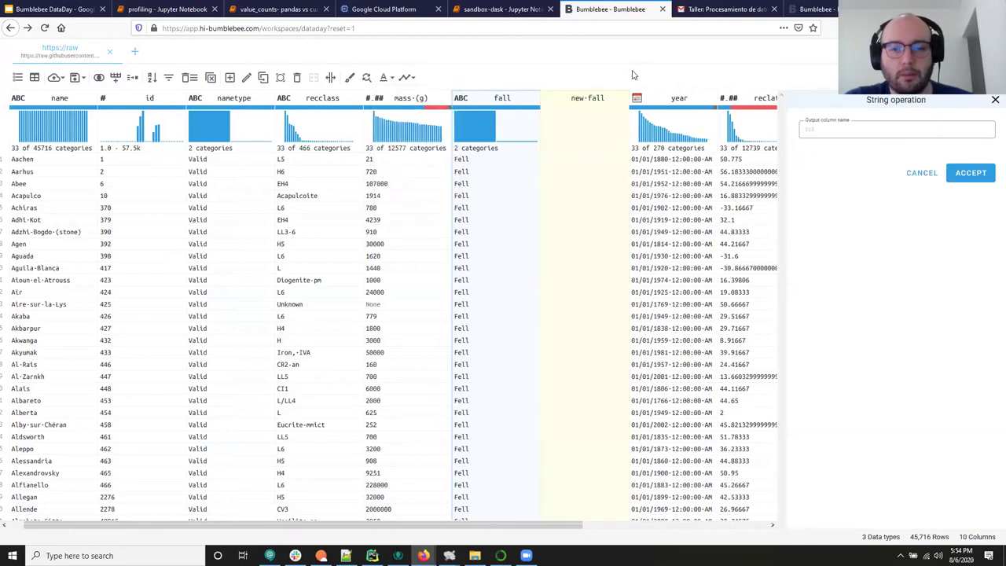
pyautogui.hscroll(3, 653, 492)
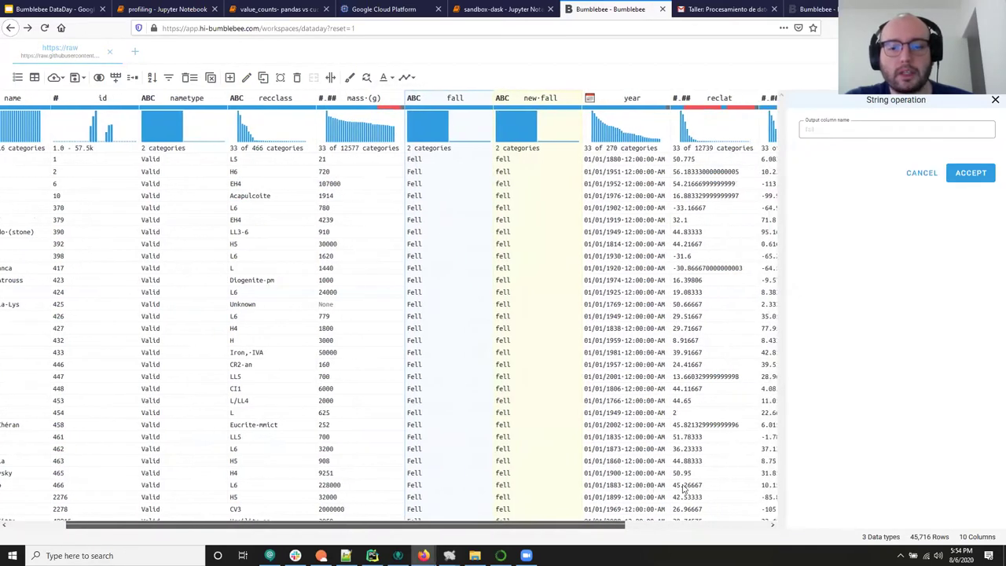
pyautogui.hscroll(1, 686, 489)
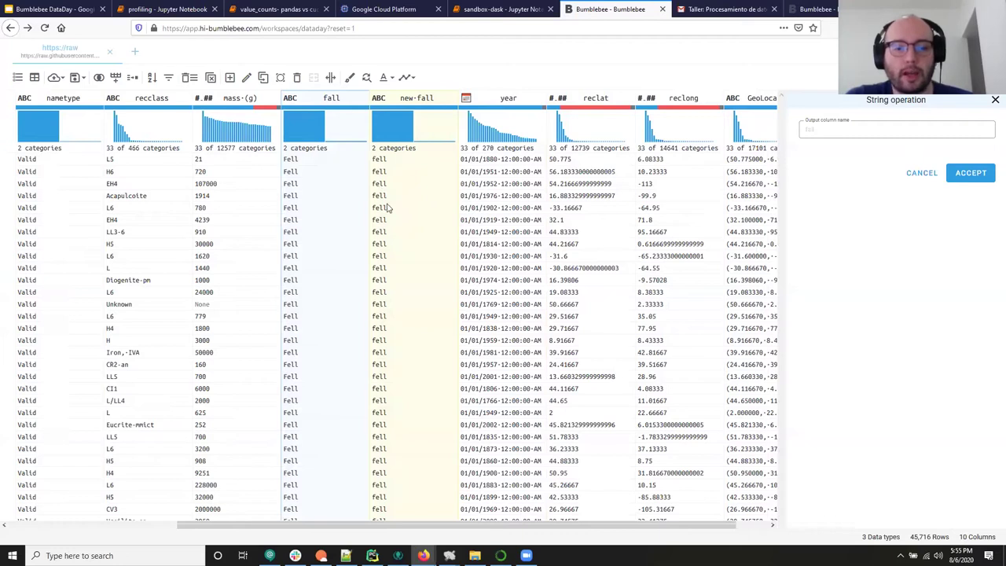
pyautogui.scroll(-5, 387, 213)
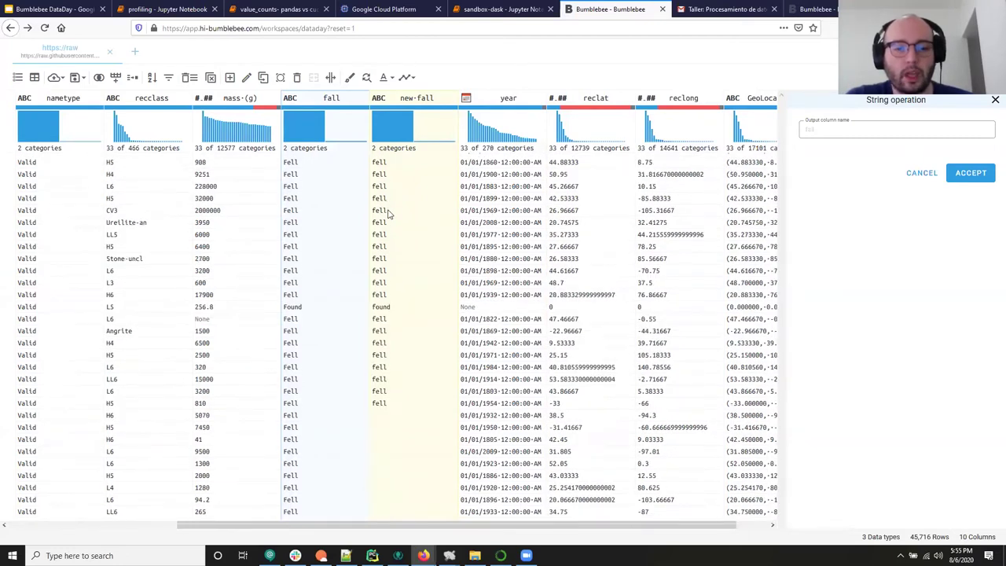
pyautogui.scroll(5, 397, 238)
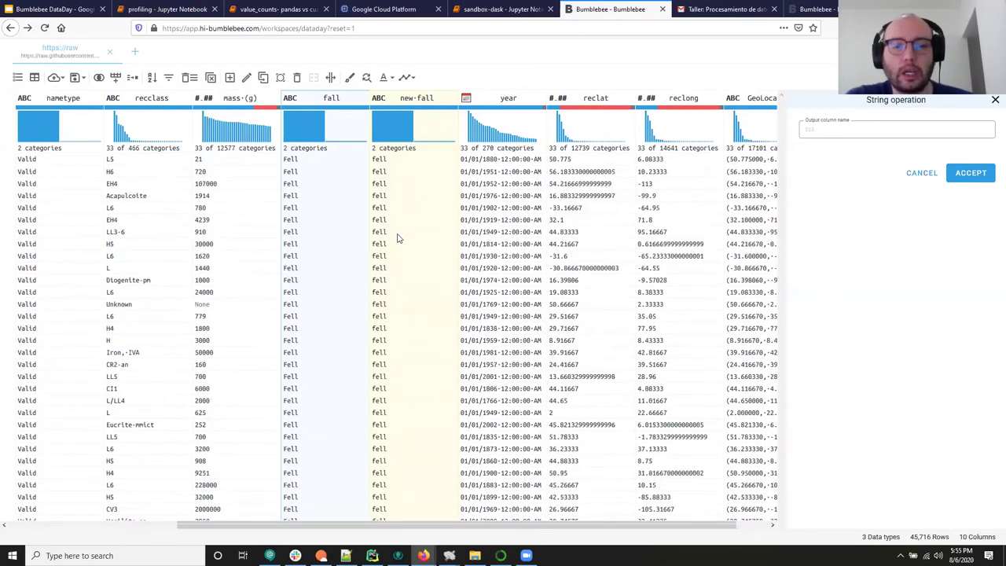
pyautogui.scroll(-4, 397, 239)
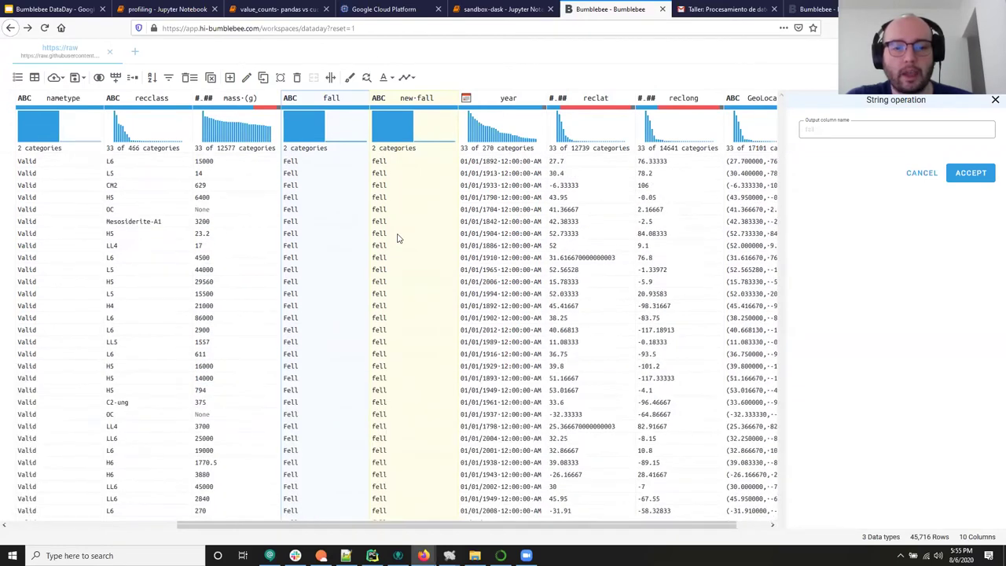
pyautogui.scroll(4, 397, 238)
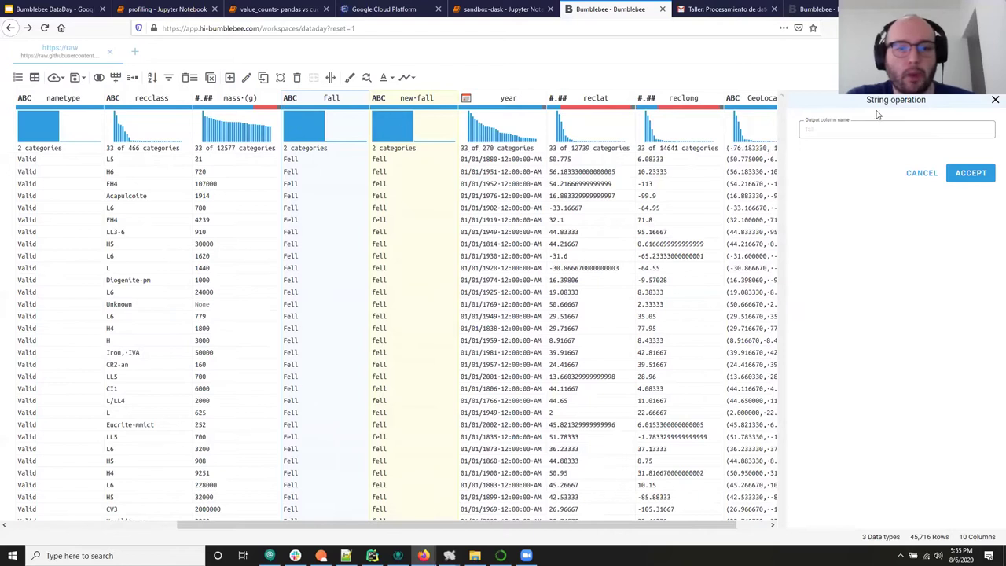
# Name the output column "lowercase fall" and apply the lowercase conversion.
pyautogui.click(860, 130)
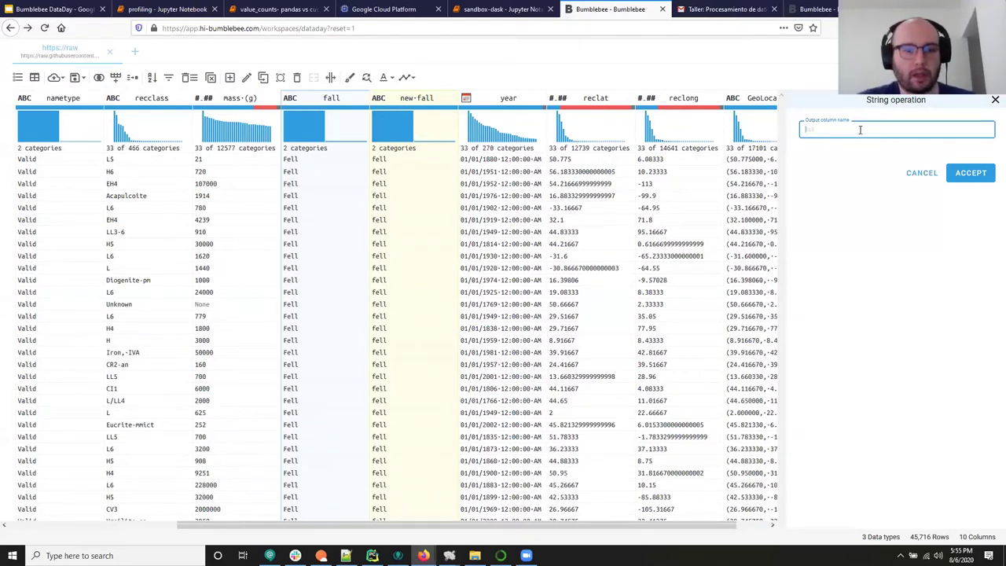
pyautogui.write('lower')
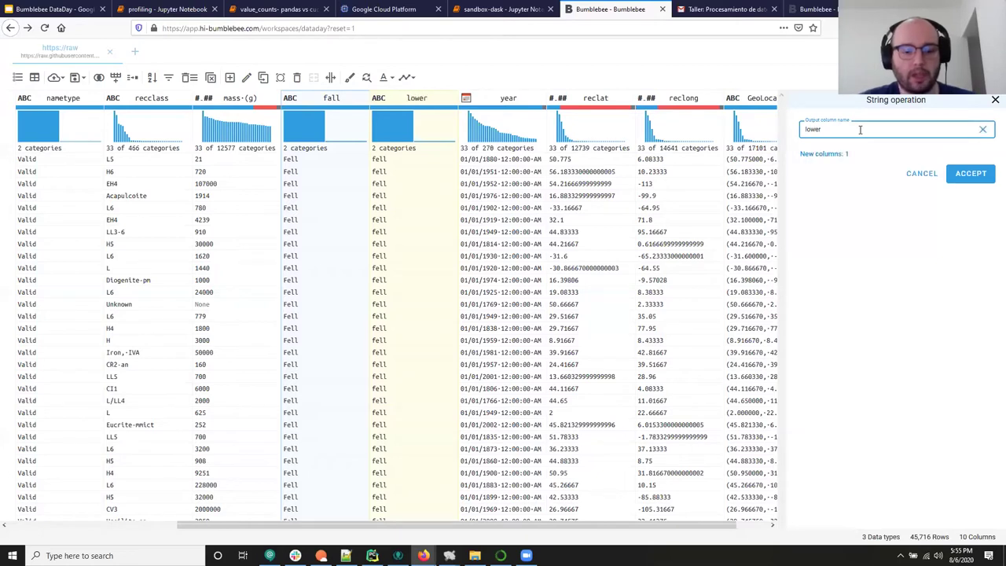
pyautogui.write('case fall')
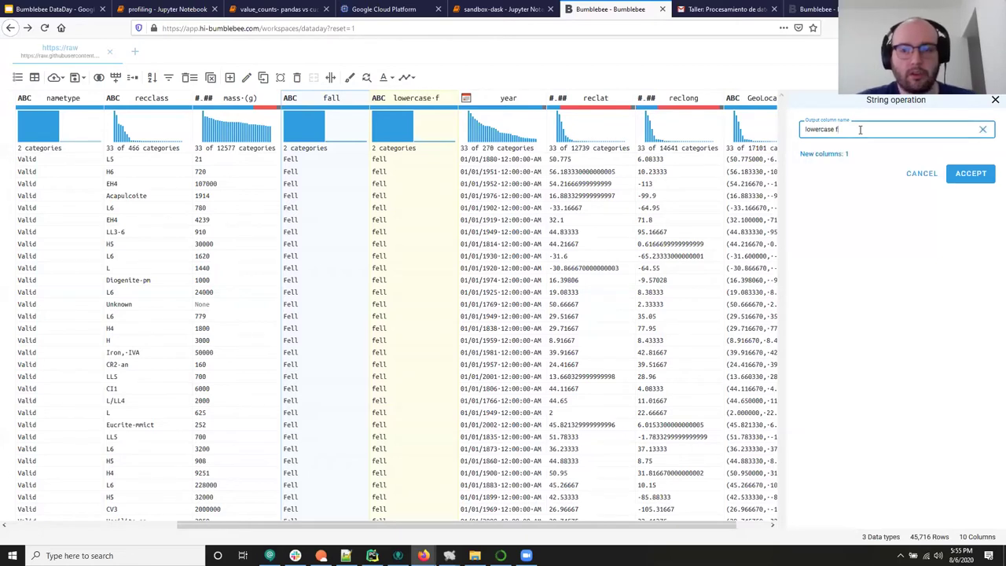
pyautogui.click(971, 172)
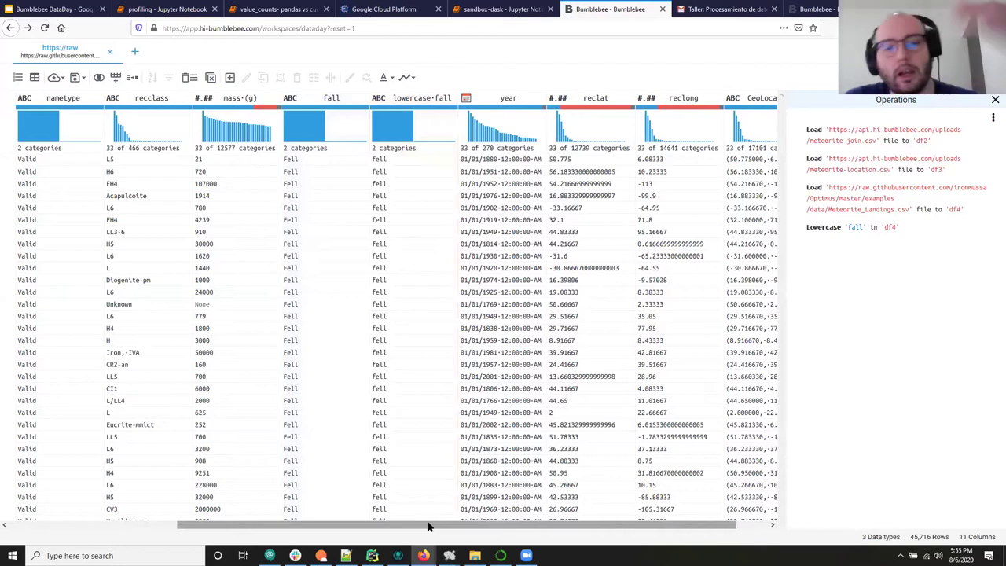
# Preview converting the fall column to upper case, check the other string operations and cancel the conversion.
pyautogui.hscroll(1, 429, 527)
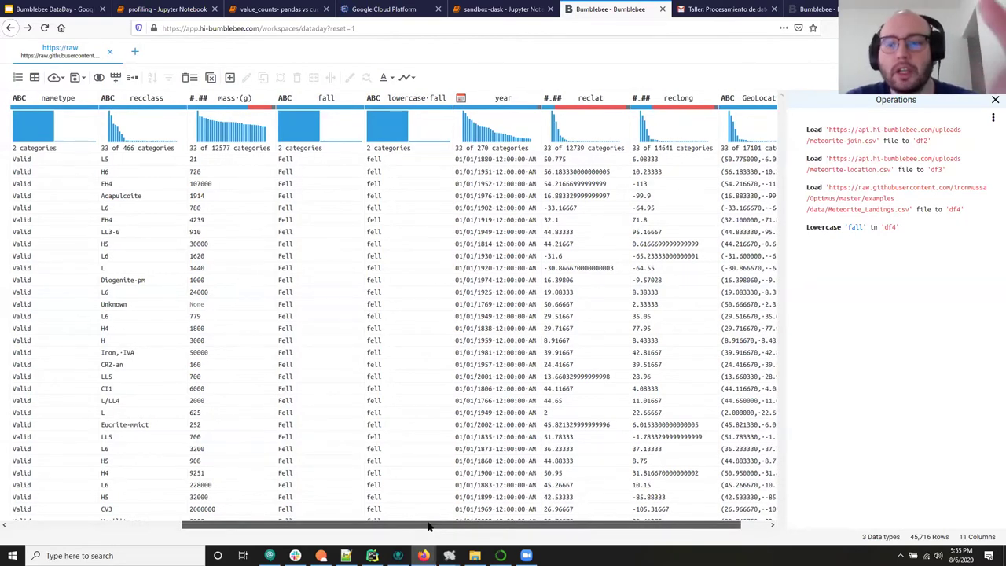
pyautogui.moveTo(429, 527); pyautogui.dragTo(456, 519)
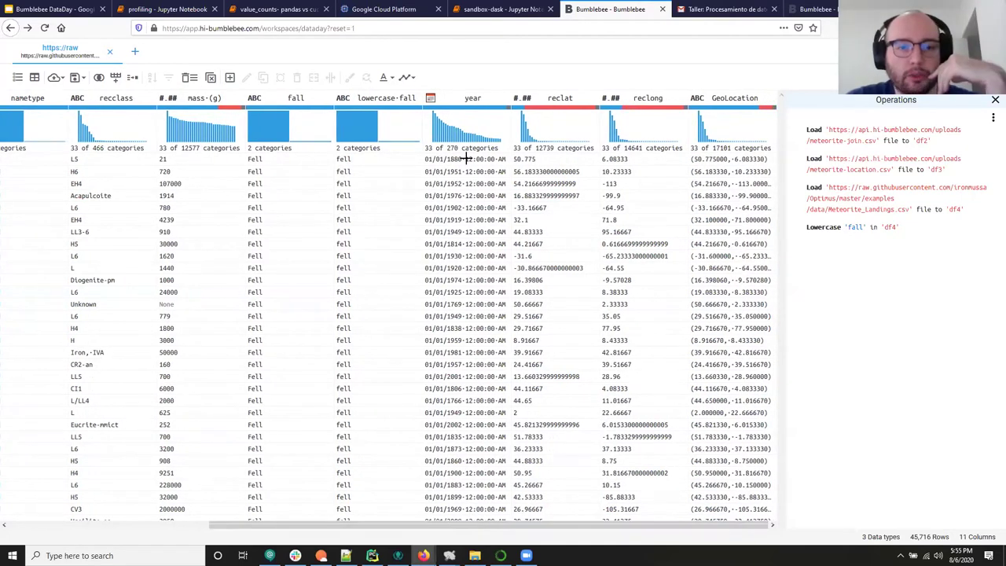
pyautogui.click(315, 102)
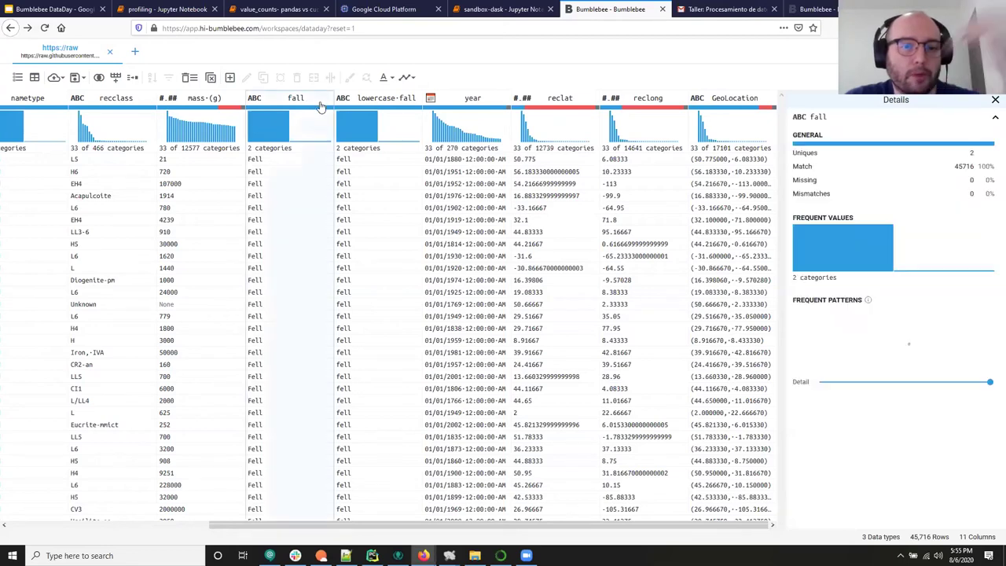
pyautogui.click(389, 78)
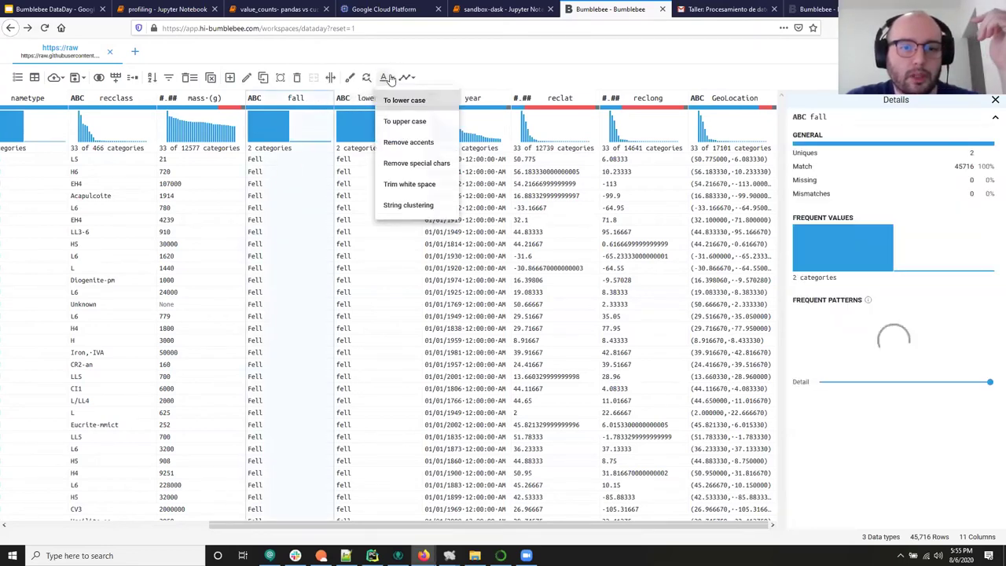
pyautogui.click(404, 121)
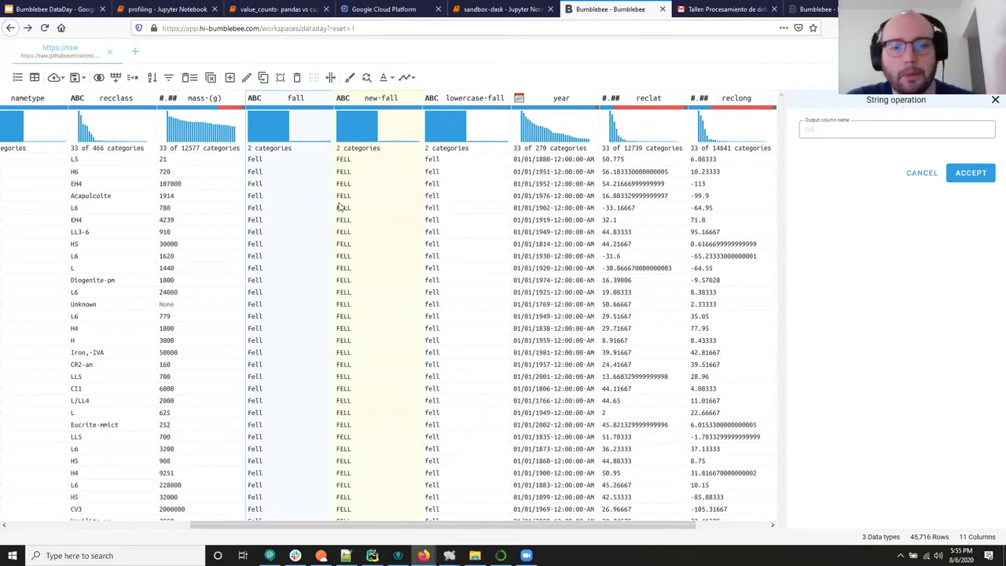
pyautogui.click(390, 79)
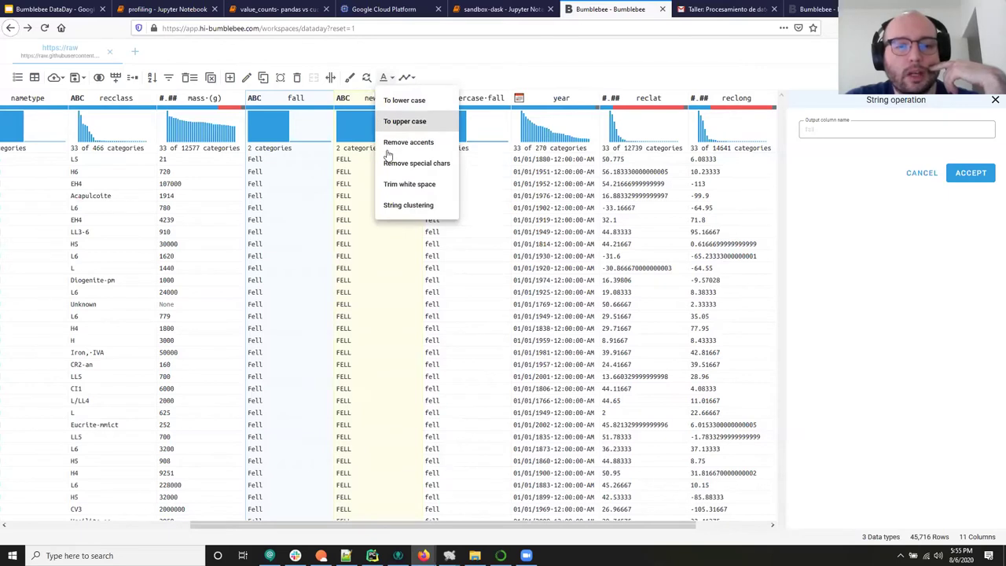
pyautogui.click(924, 173)
# Remove the accents from the name column in place, comparing the previewed names with the originals before applying.
pyautogui.moveTo(612, 527); pyautogui.dragTo(406, 537)
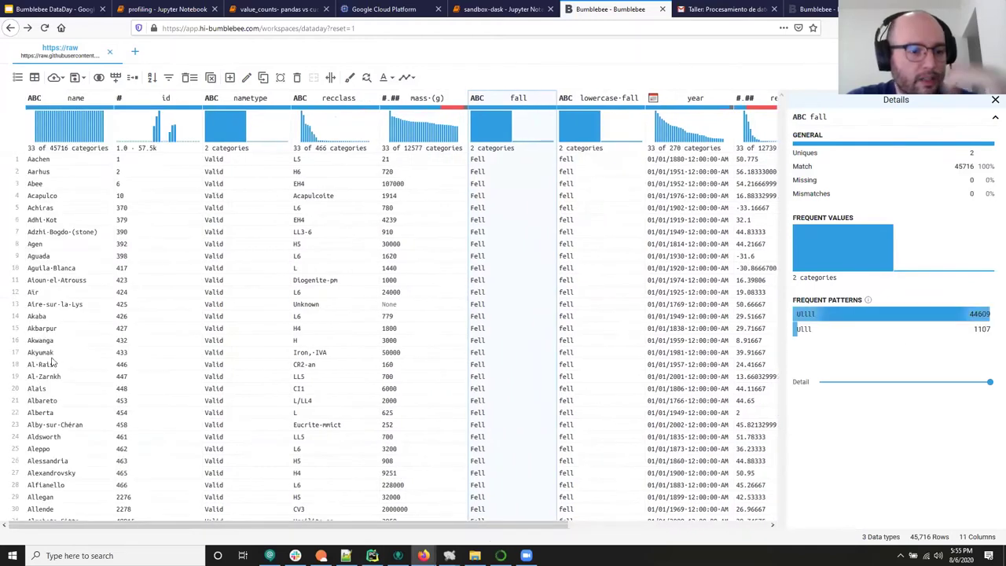
pyautogui.scroll(-10, 55, 362)
pyautogui.scroll(-2, 70, 378)
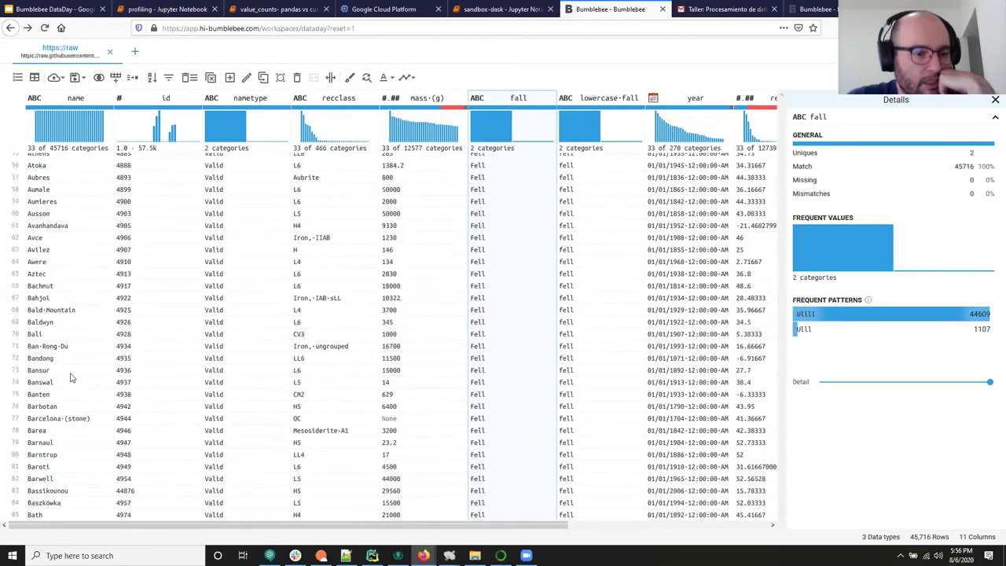
pyautogui.click(77, 99)
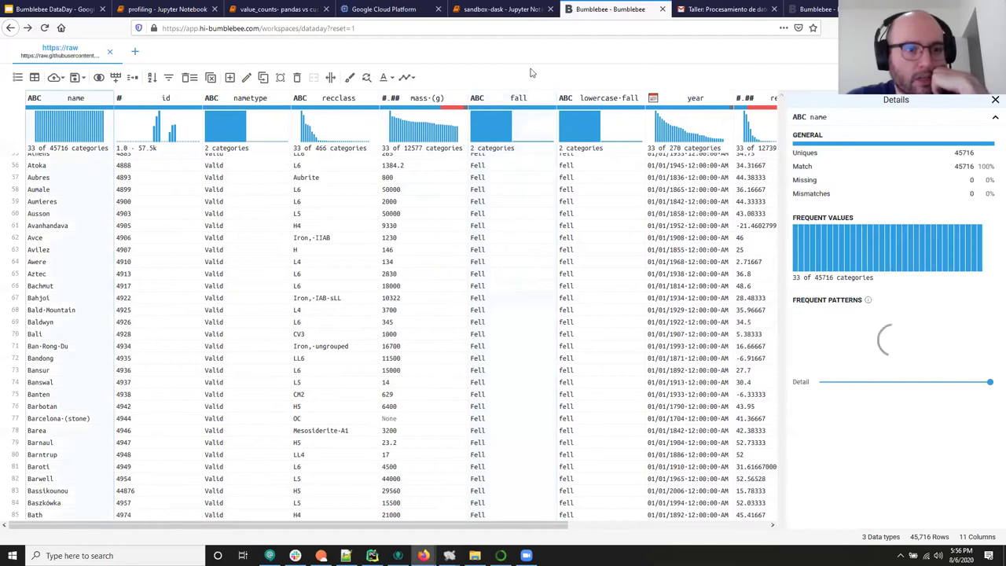
pyautogui.click(386, 78)
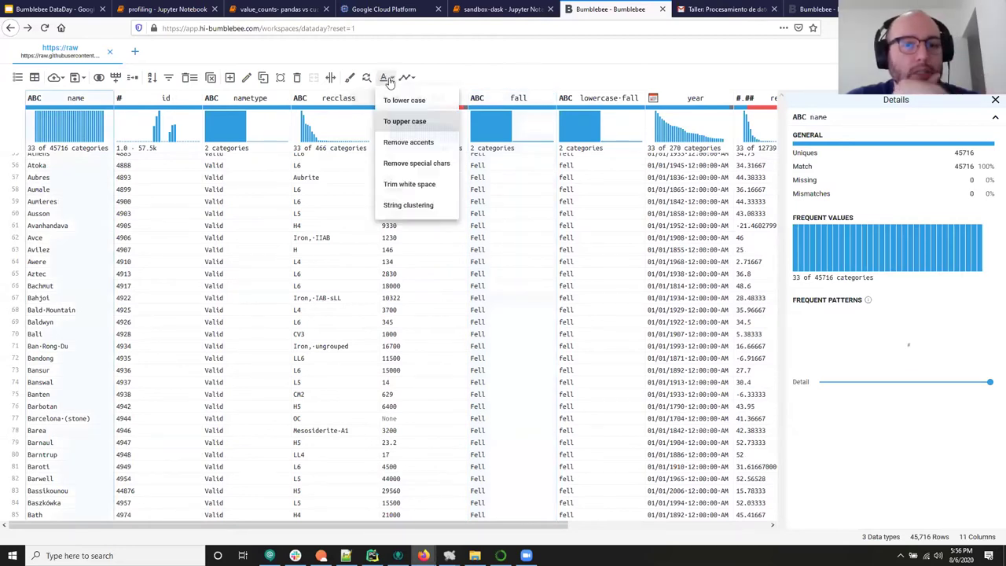
pyautogui.click(409, 142)
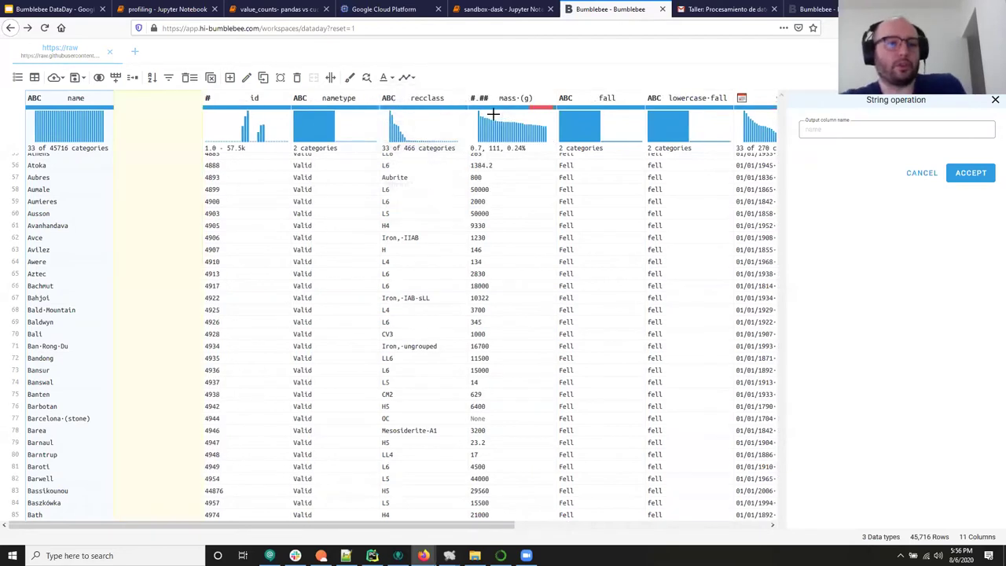
pyautogui.scroll(-10, 189, 306)
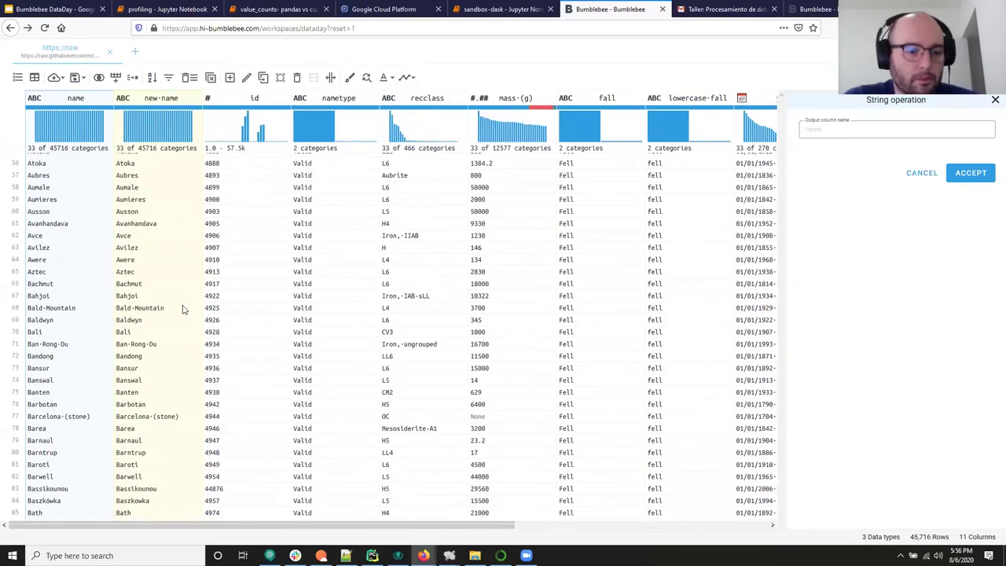
pyautogui.scroll(3, 189, 305)
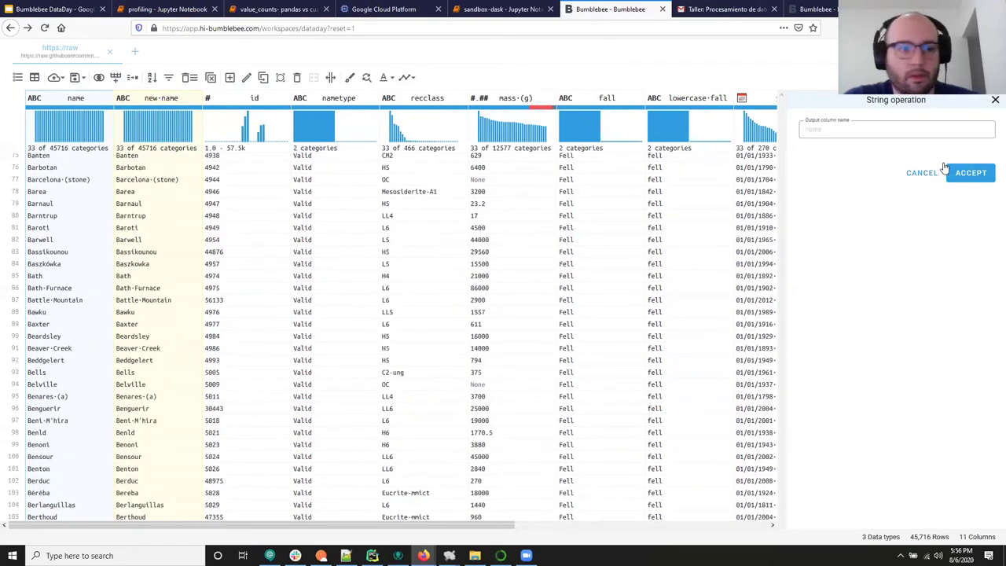
pyautogui.click(818, 132)
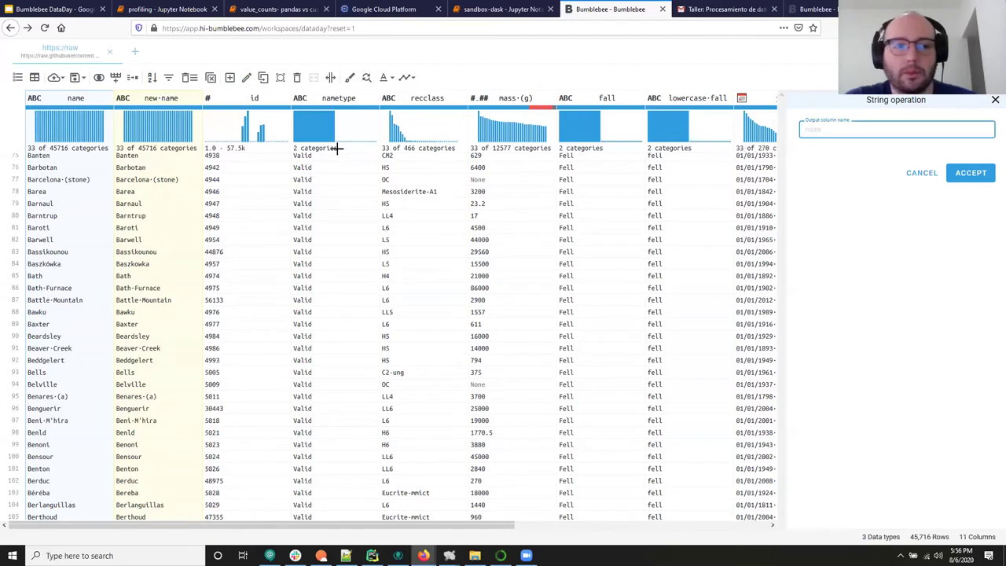
pyautogui.click(965, 176)
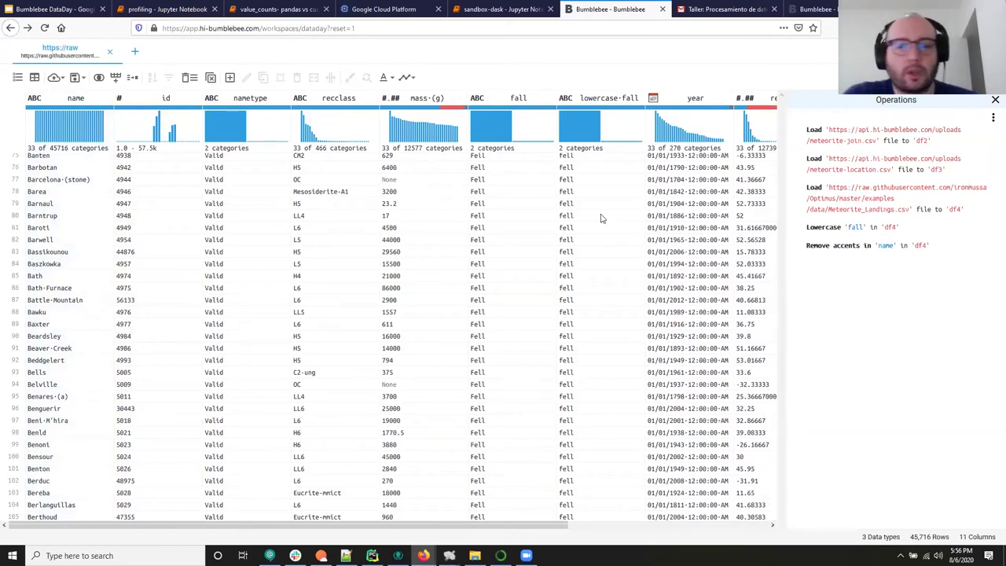
# Select the fall column and examine the available string operations and the table's other columns.
pyautogui.scroll(5, 602, 218)
pyautogui.scroll(15, 602, 218)
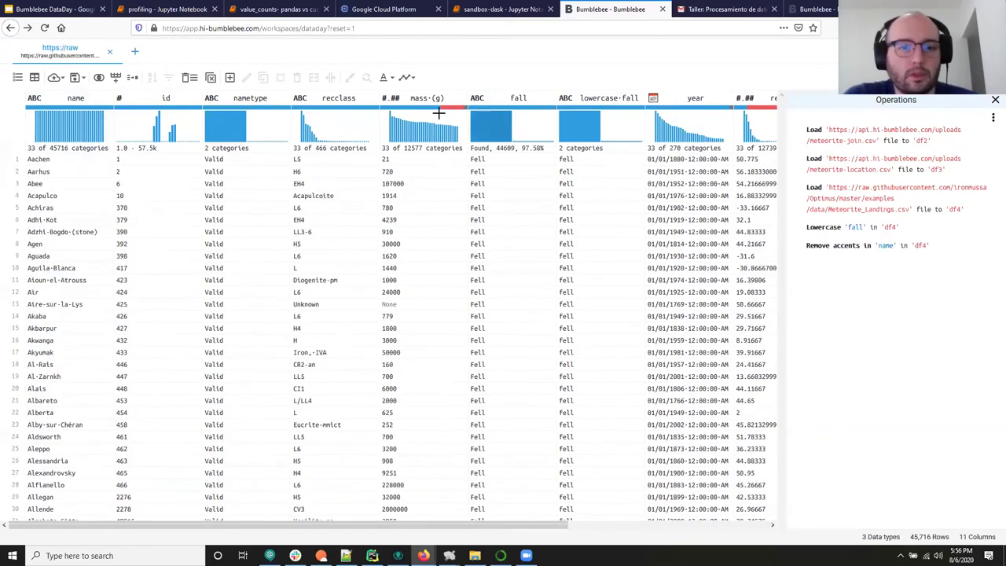
pyautogui.click(517, 97)
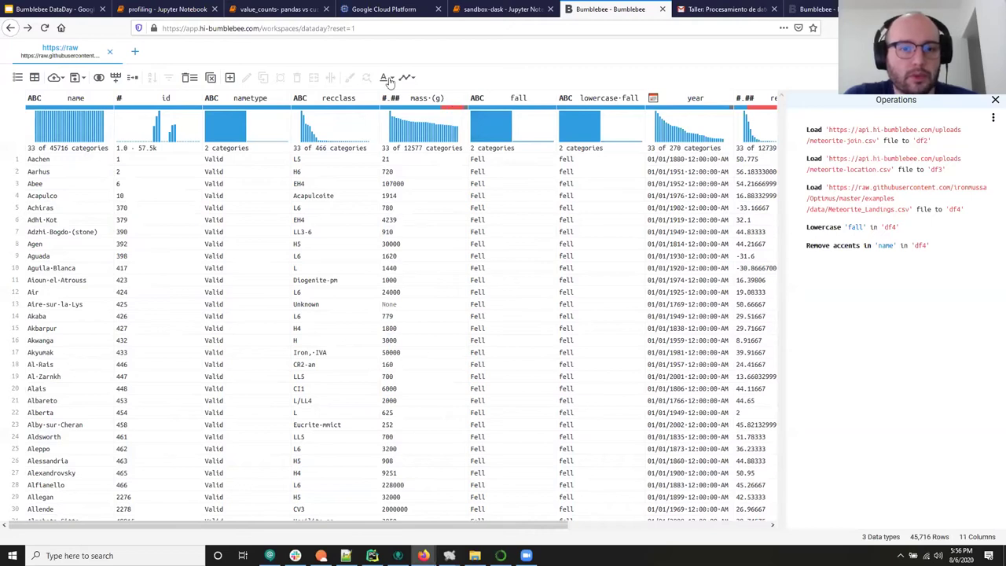
pyautogui.click(386, 77)
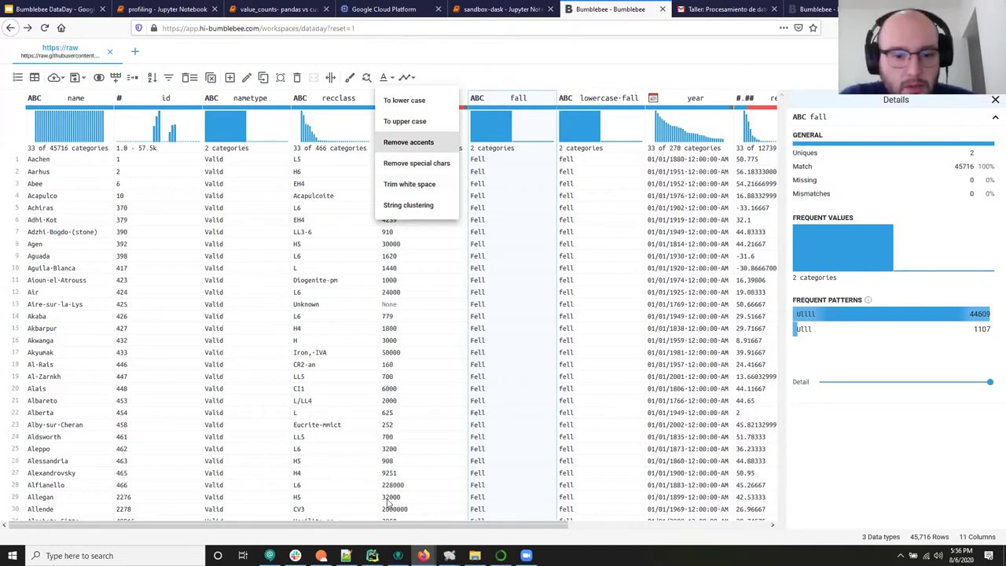
pyautogui.moveTo(435, 525); pyautogui.dragTo(437, 524)
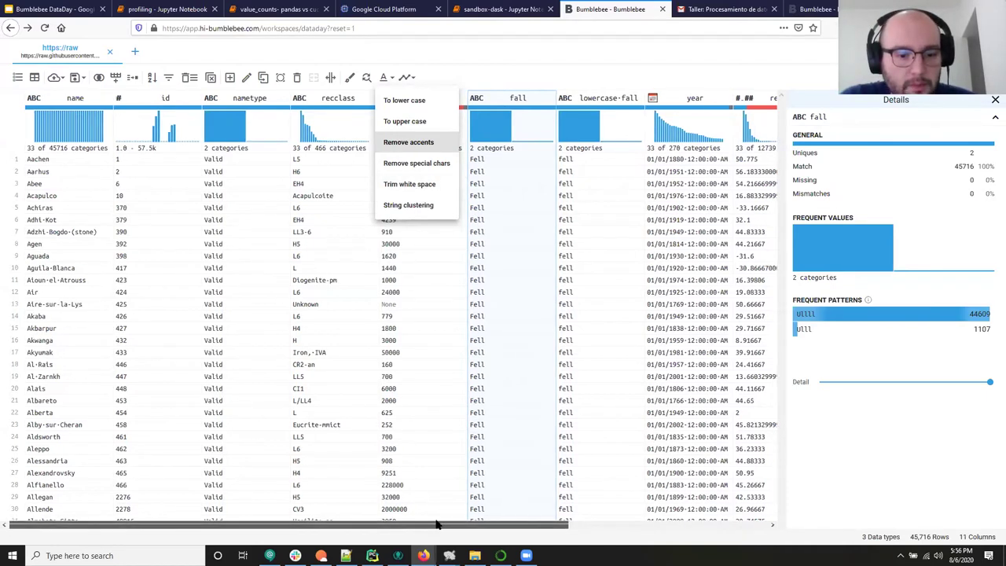
pyautogui.hscroll(3, 663, 499)
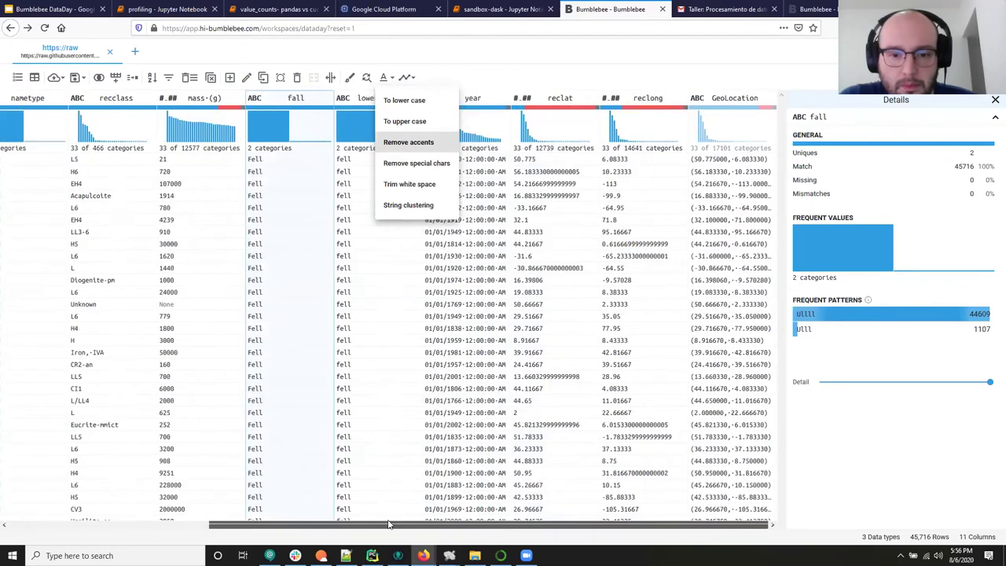
pyautogui.hscroll(-4, 387, 525)
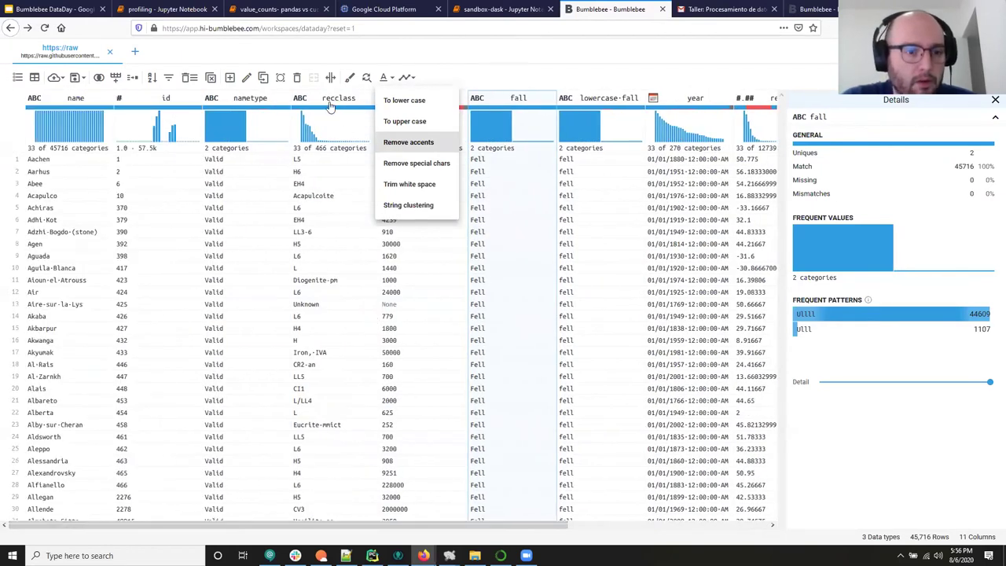
# Trim the white space in the name column, keeping the same output column name.
pyautogui.click(88, 98)
pyautogui.click(89, 98)
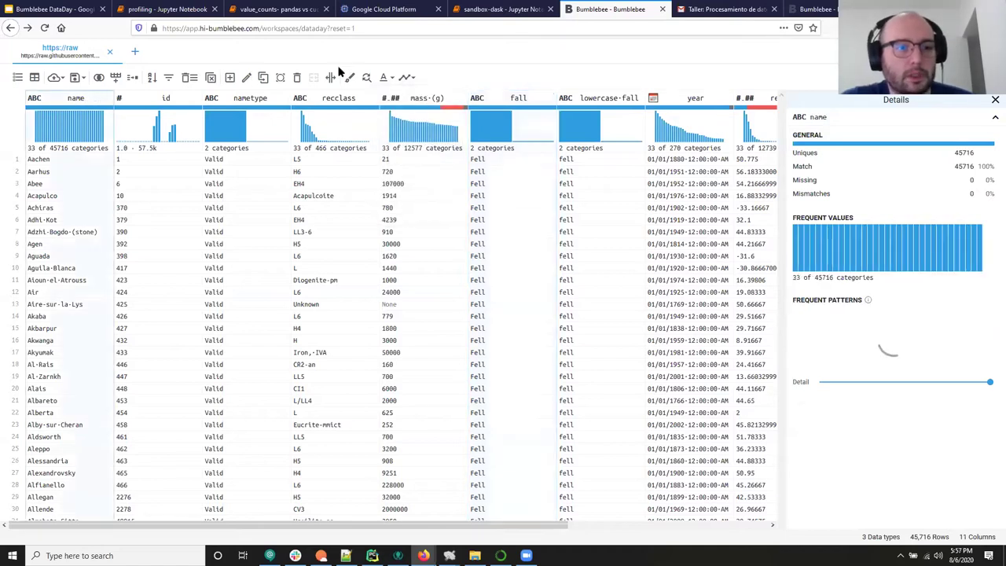
pyautogui.click(386, 78)
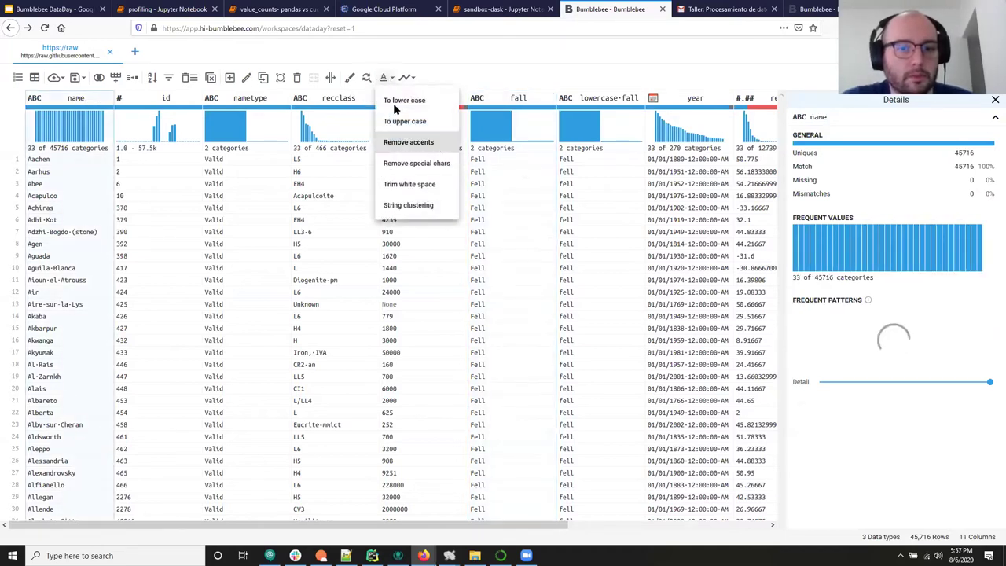
pyautogui.click(415, 185)
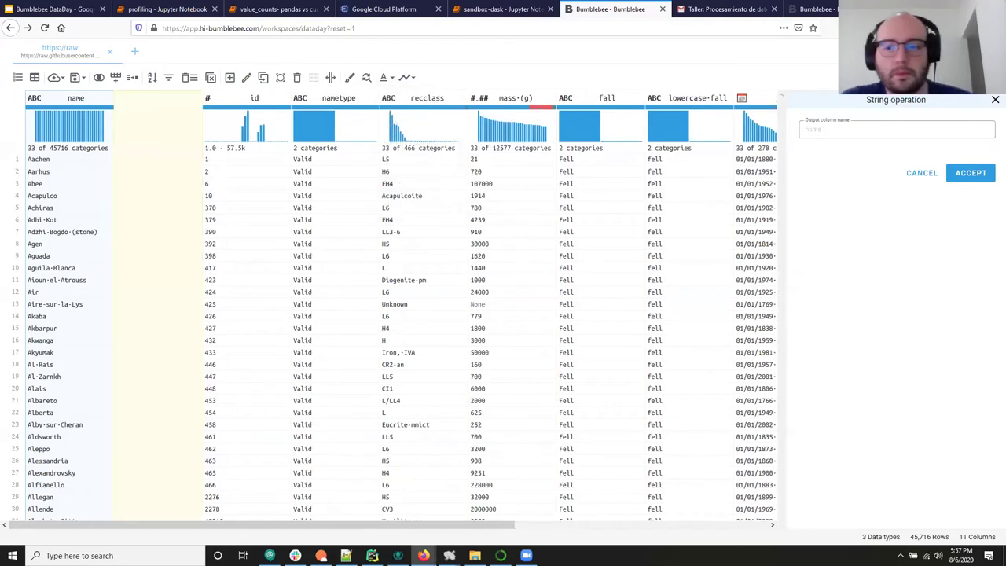
pyautogui.click(968, 178)
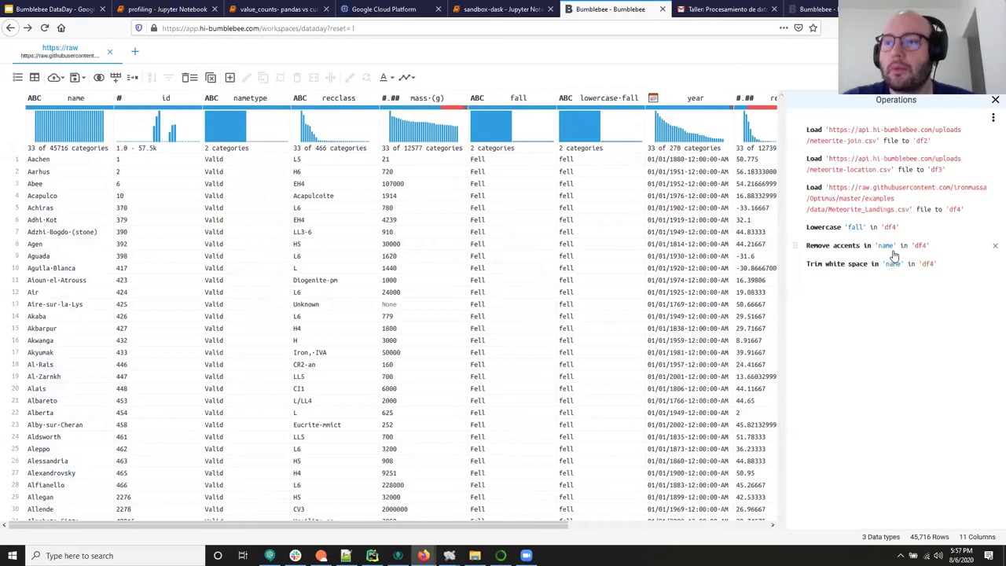
# Close the duplicate Bumblebee tab and the Gmail tab, and return to the Bumblebee workspace.
pyautogui.click(818, 9)
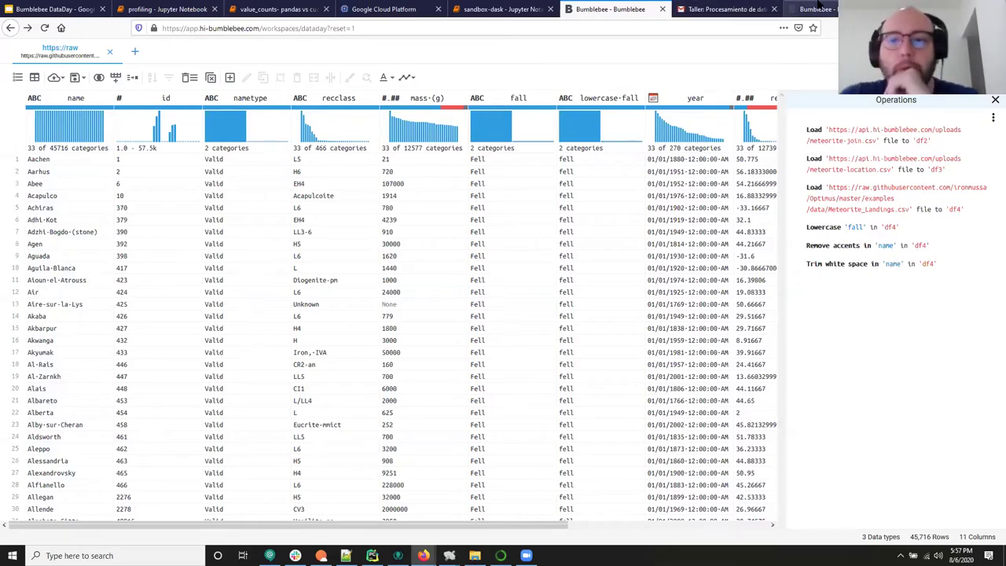
pyautogui.click(724, 8)
pyautogui.click(886, 9)
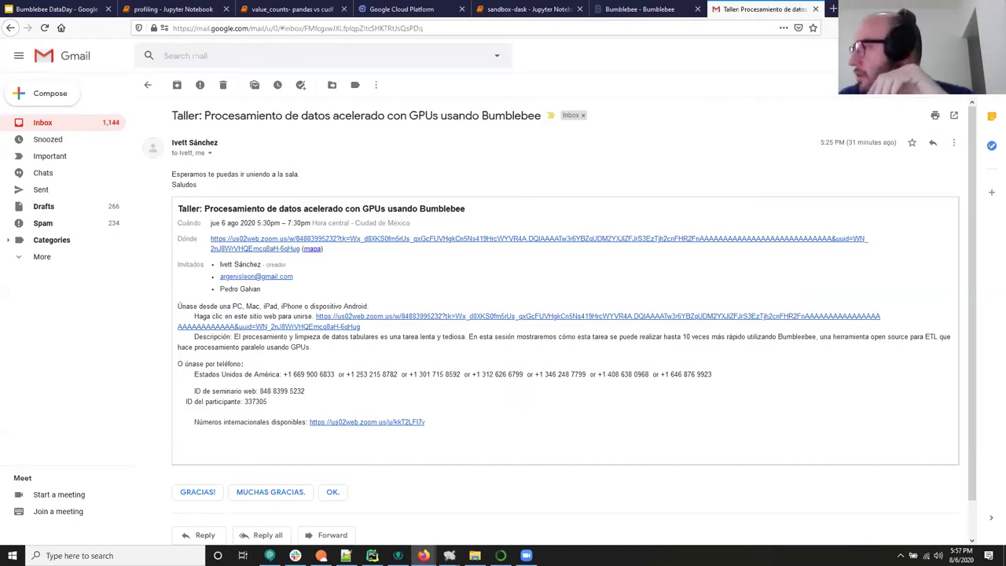
pyautogui.click(321, 555)
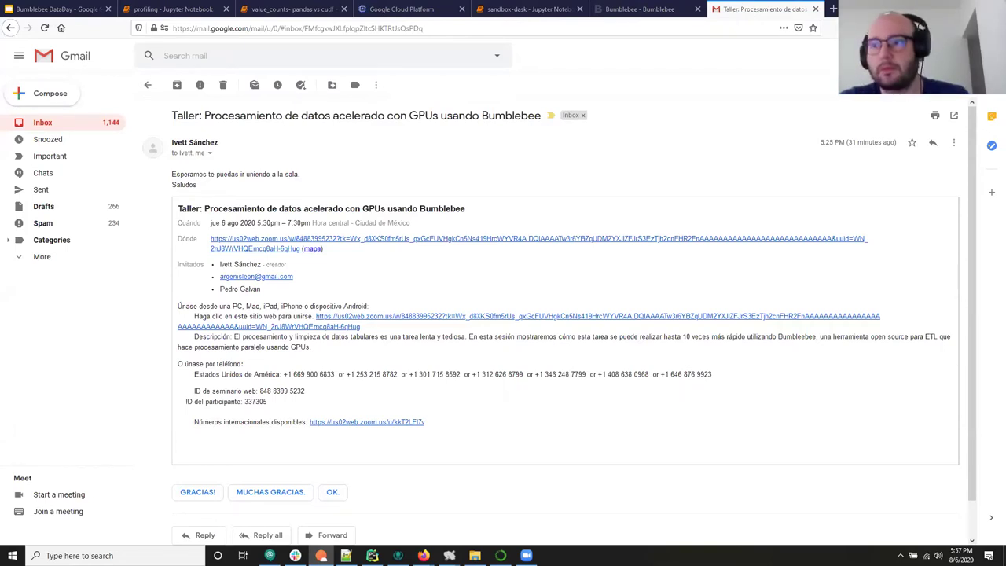
pyautogui.middleClick(732, 9)
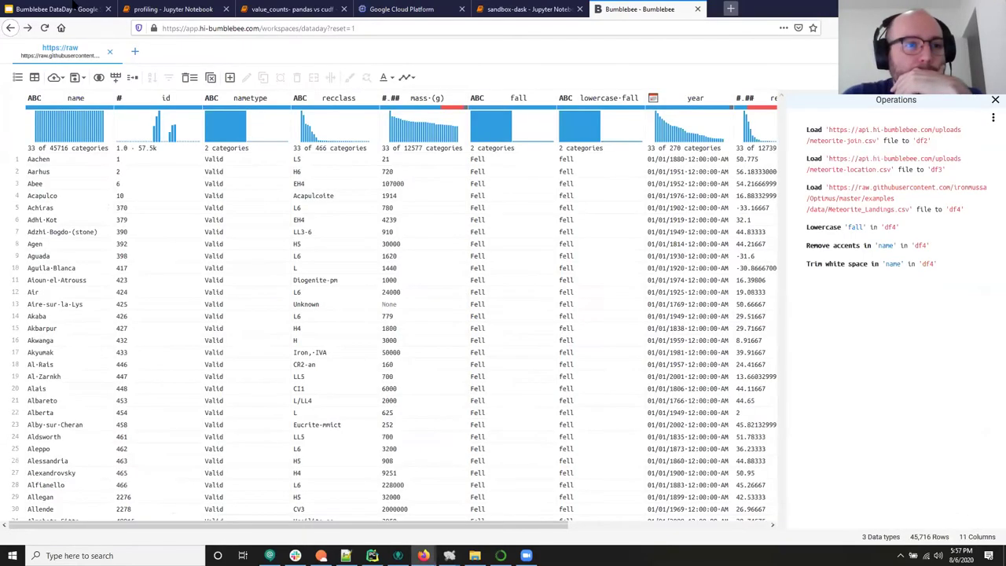
# Compare the details and string-operation availability of the mass (g) and fall columns, and close the column details.
pyautogui.click(444, 98)
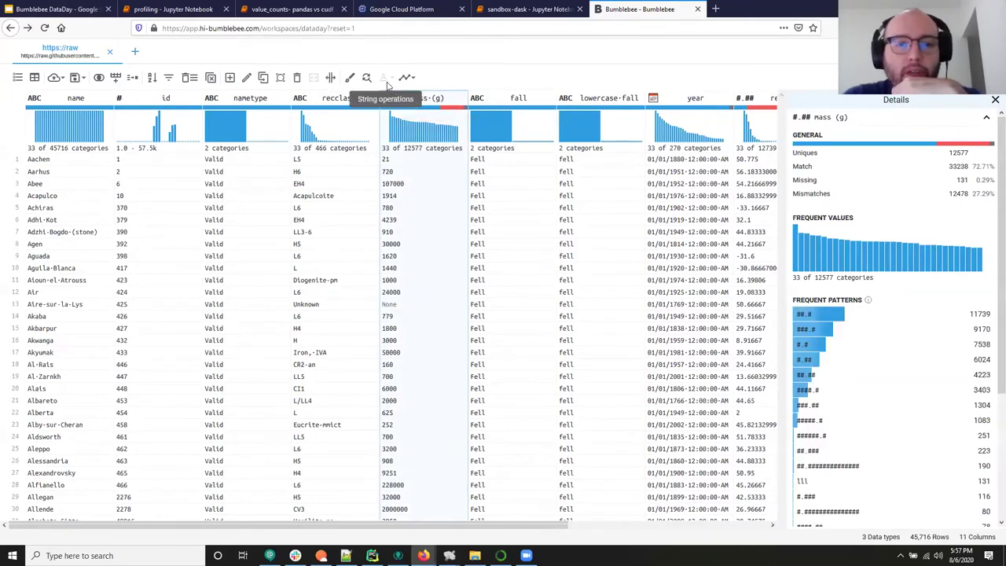
pyautogui.click(492, 98)
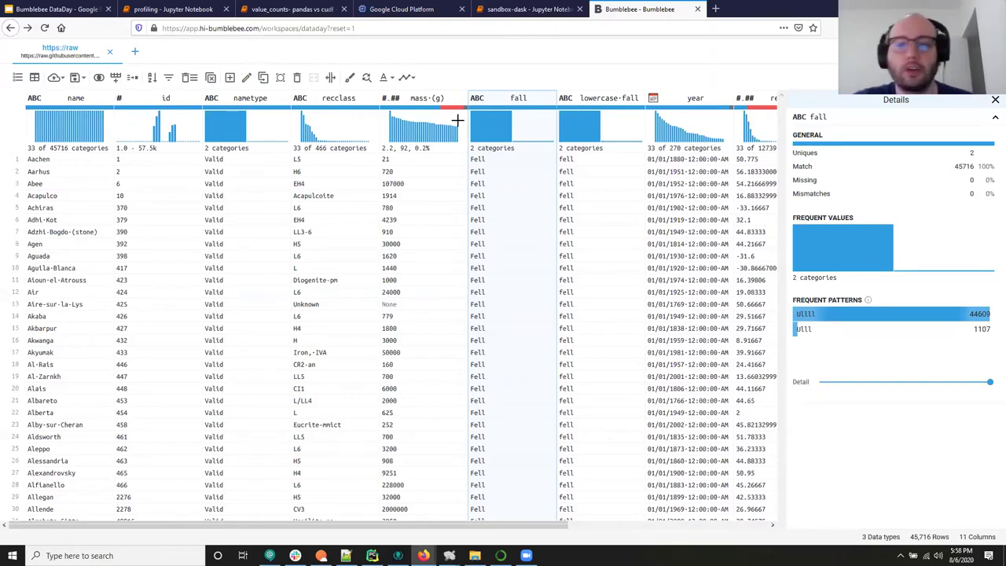
pyautogui.click(995, 103)
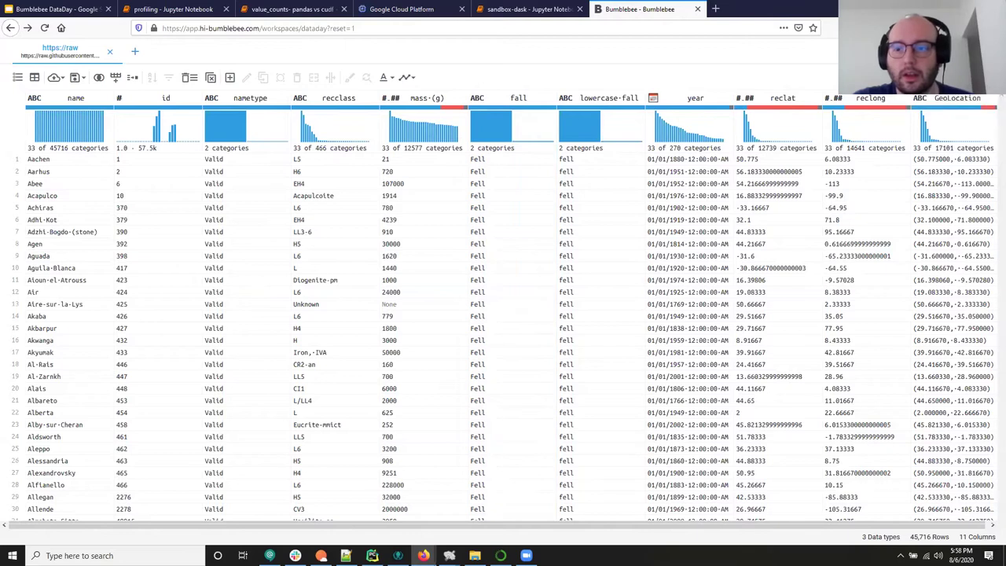
# Export the recorded operations to Dask code and paste it into a new Notepad++ document.
pyautogui.click(967, 77)
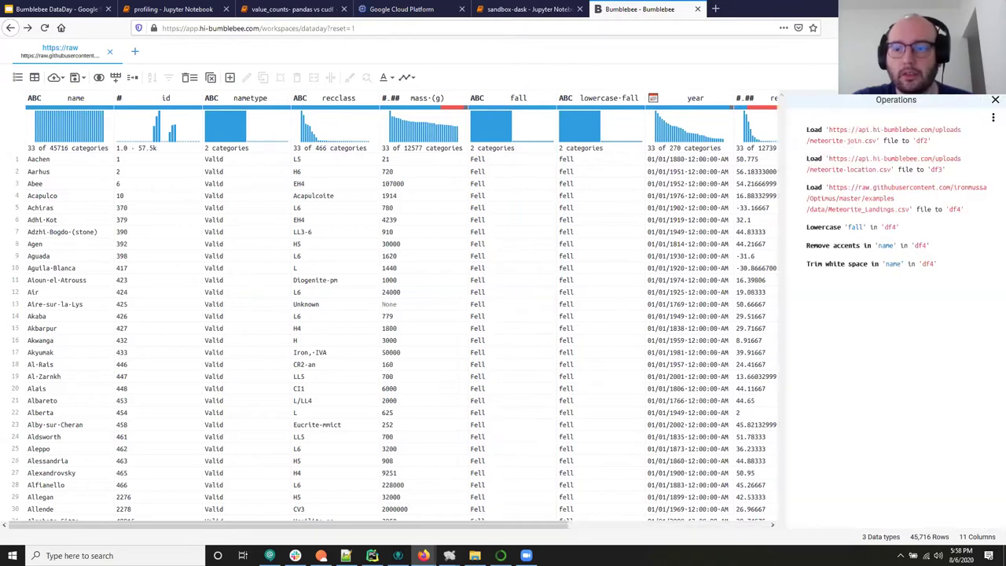
pyautogui.click(994, 119)
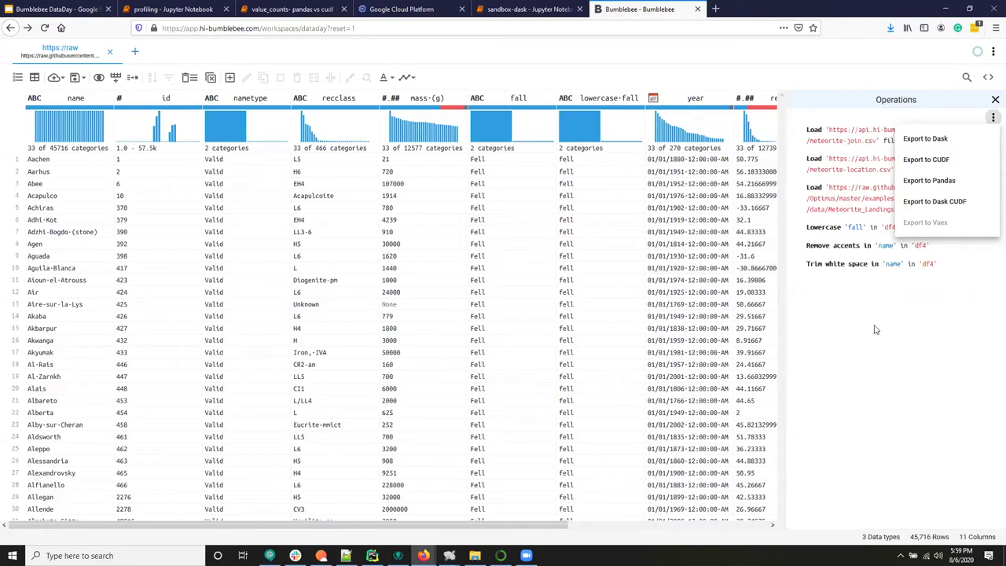
pyautogui.click(927, 140)
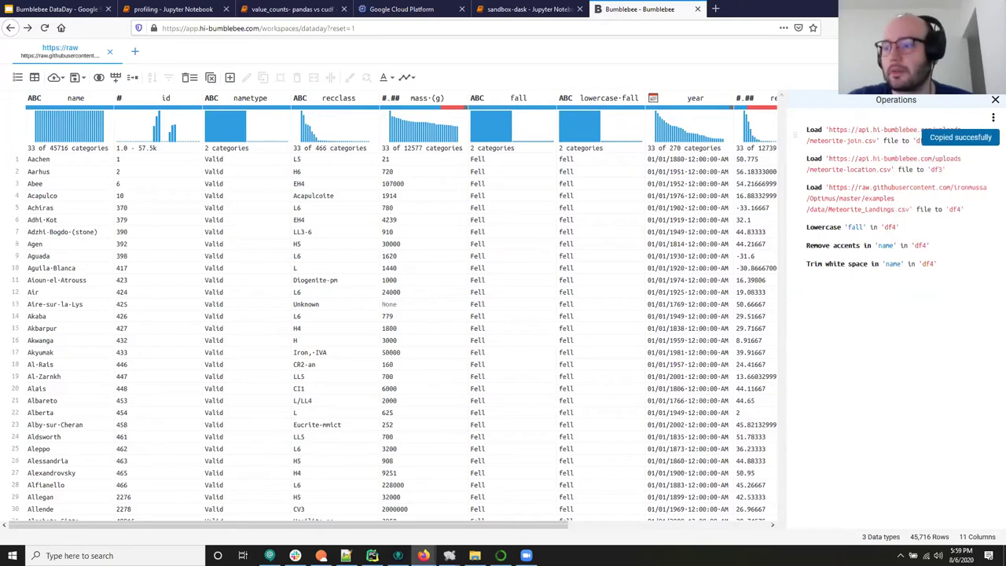
pyautogui.hotkey('alt', 'Tab')
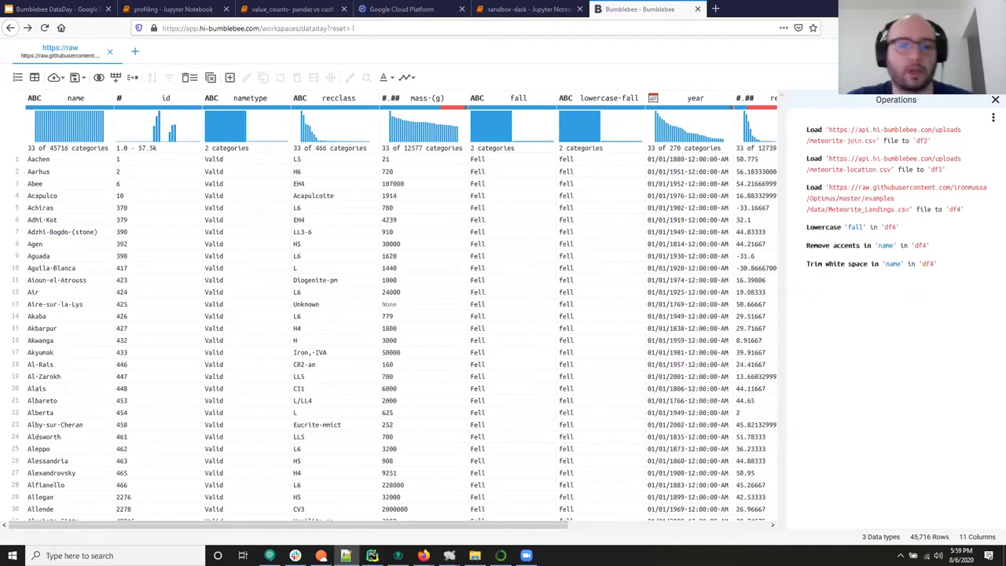
pyautogui.hotkey('alt', 'Tab')
pyautogui.click(797, 164)
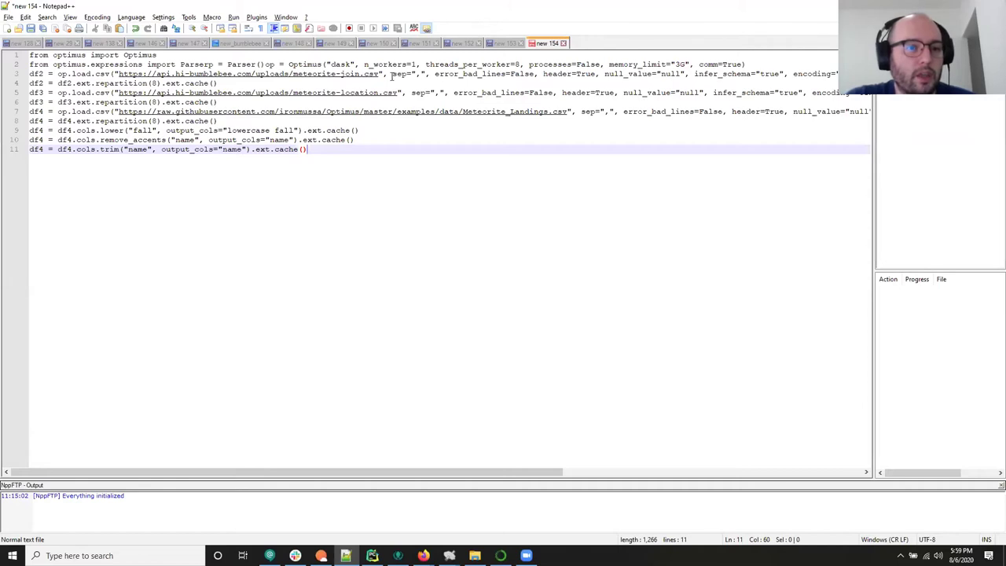
# Review the whole exported Dask script and its Optimus import line.
pyautogui.moveTo(346, 148); pyautogui.dragTo(15, 44)
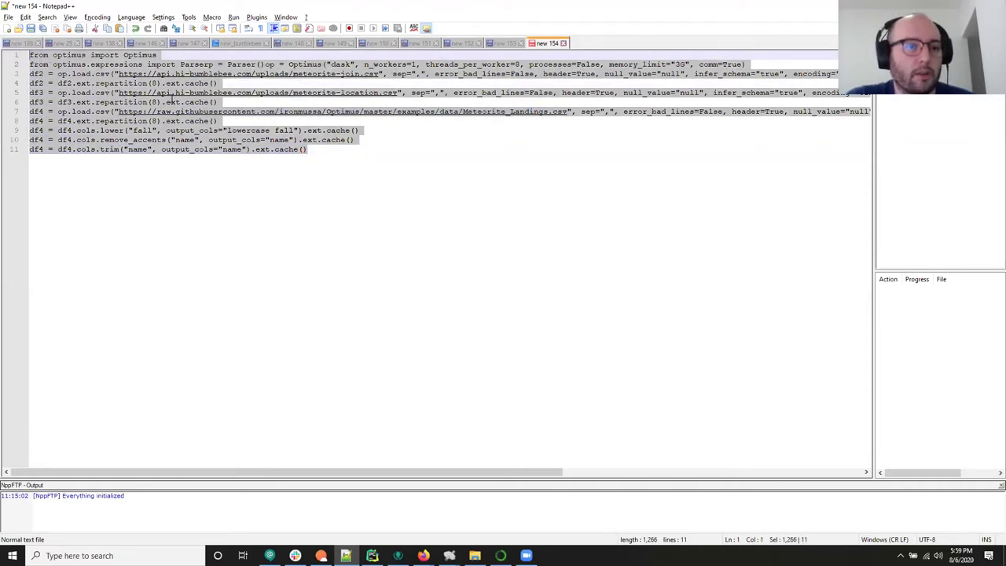
pyautogui.click(415, 175)
pyautogui.moveTo(157, 55); pyautogui.dragTo(7, 56)
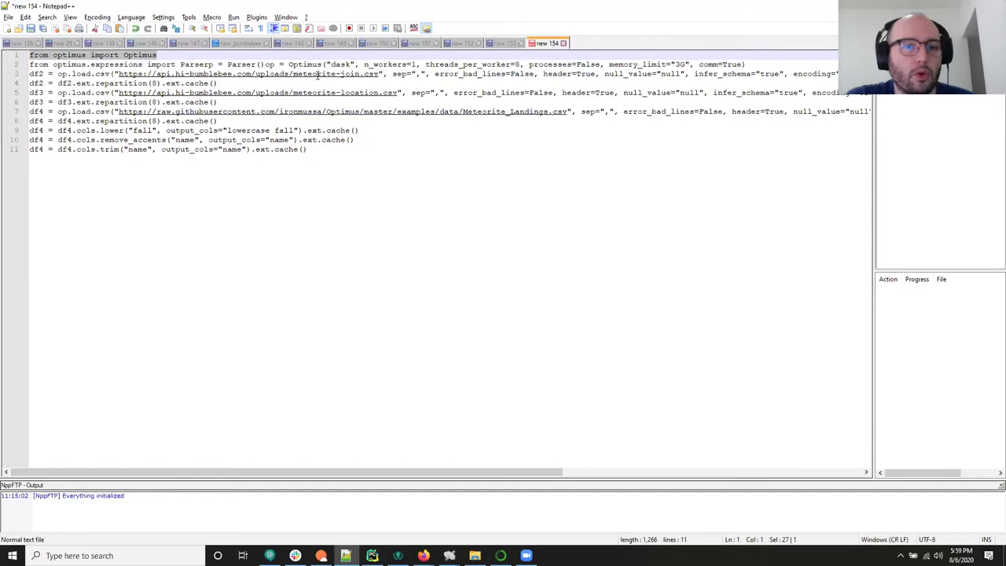
# Put the op = Optimus("dask", ...) statement on its own line, with a blank line above and below it.
pyautogui.click(265, 64)
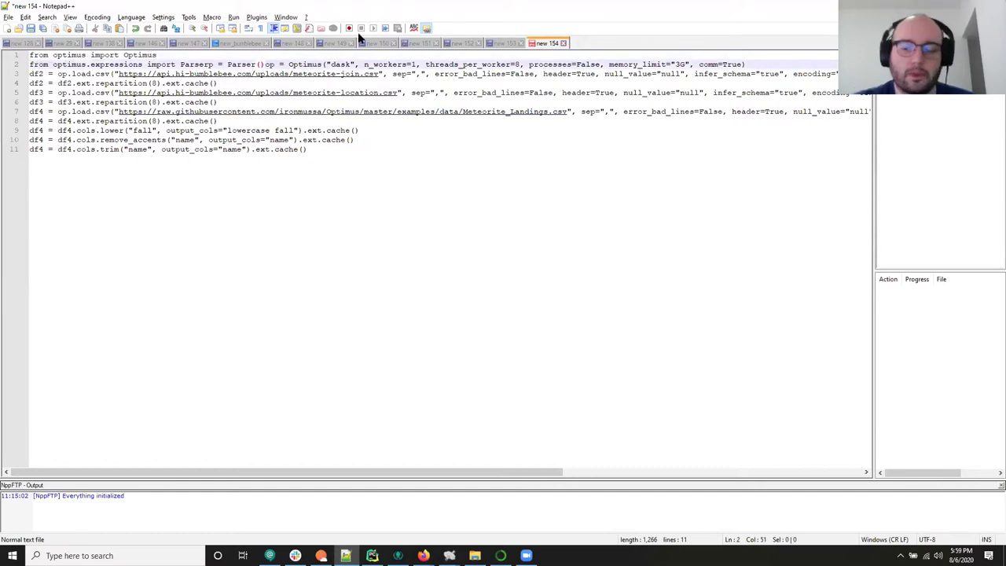
pyautogui.press('Return')
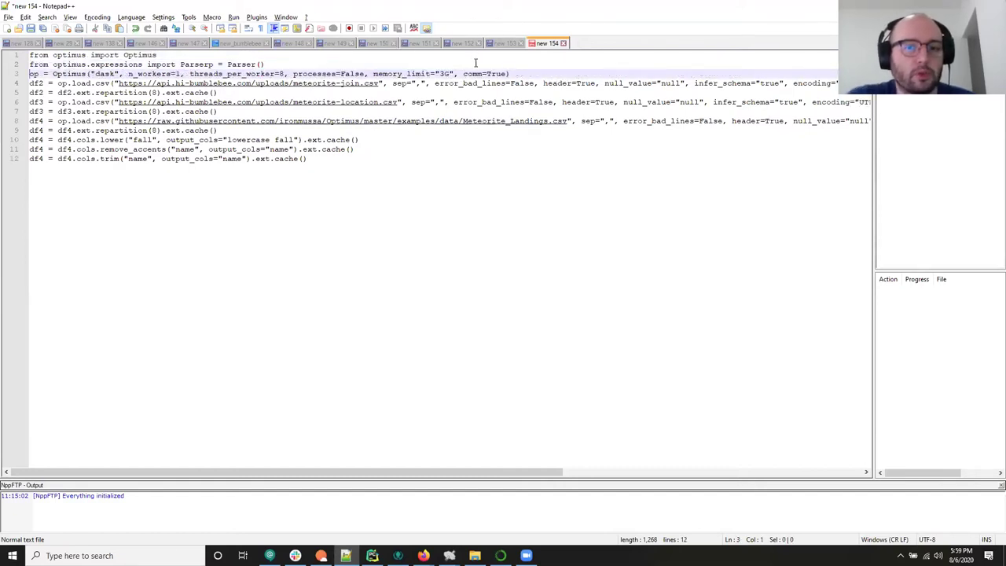
pyautogui.press('Return')
pyautogui.press('Down')
pyautogui.press('Return')
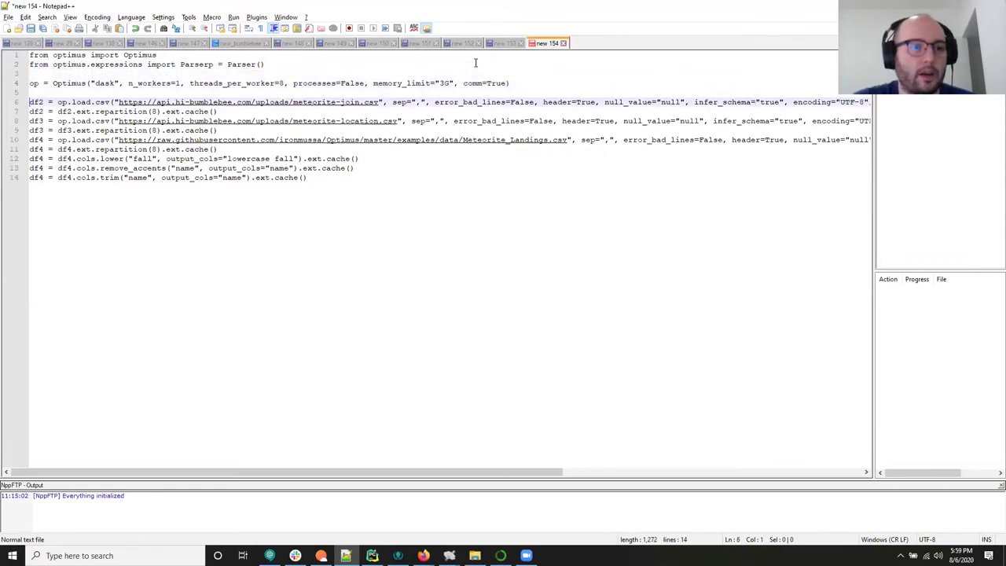
# Highlight the "dask" engine argument, add another blank line below the Optimus initialization and select that whole statement.
pyautogui.doubleClick(105, 83)
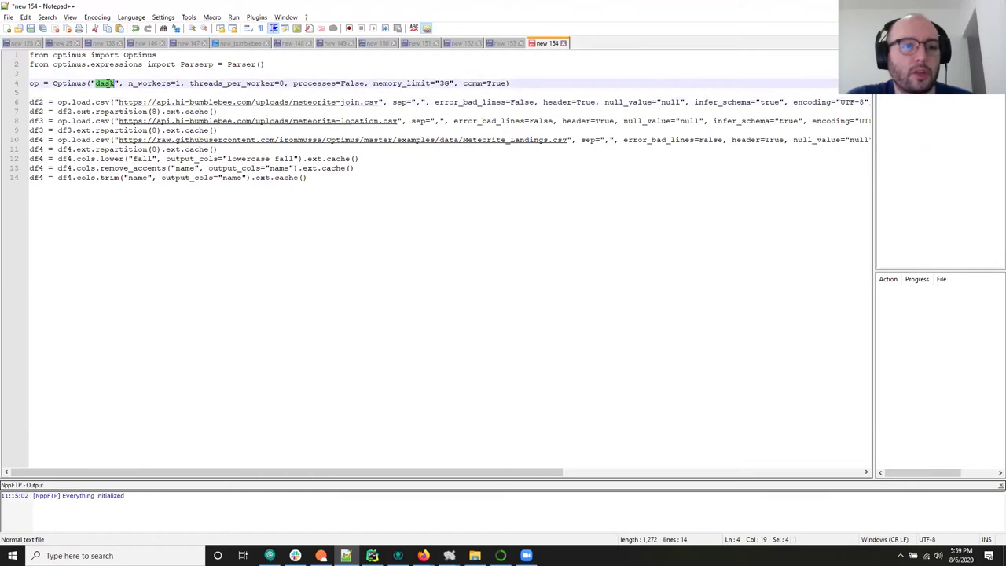
pyautogui.click(518, 85)
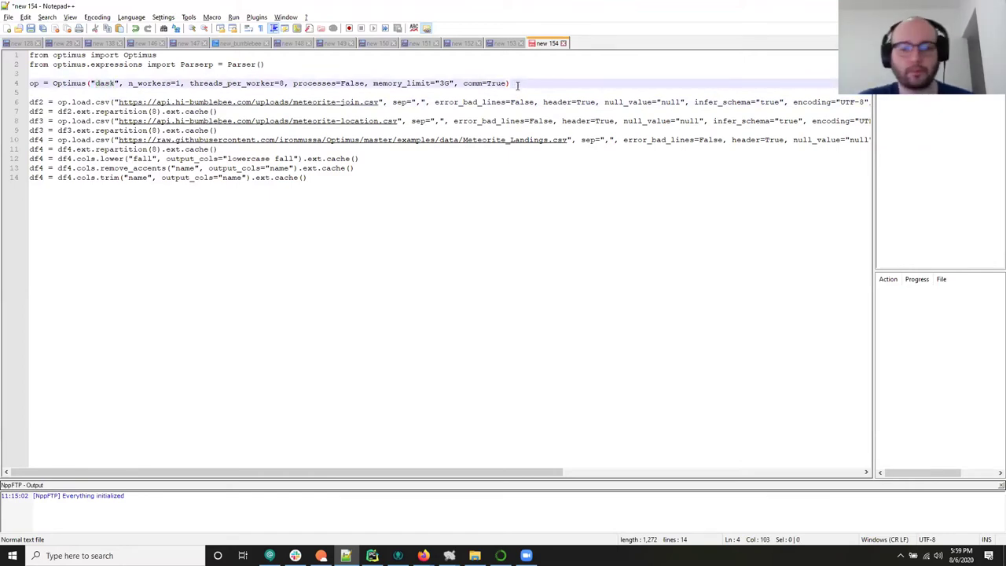
pyautogui.press('Return')
pyautogui.press('Up')
pyautogui.hotkey('shift', 'Down')
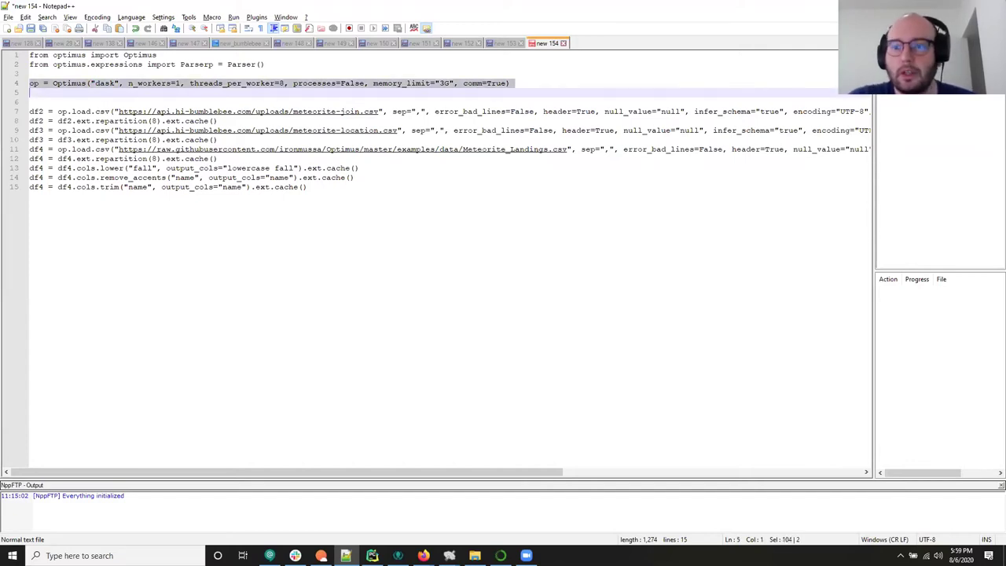
# Export the Bumblebee operations to CUDF and paste the code below the Dask script in Notepad++, separated by blank lines.
pyautogui.hotkey('alt', 'Tab')
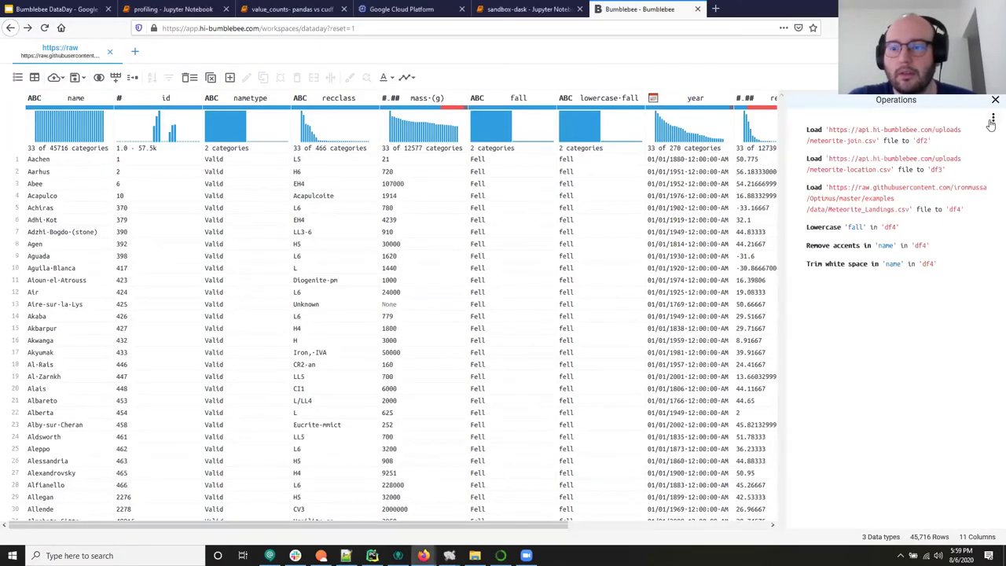
pyautogui.click(992, 119)
pyautogui.click(928, 160)
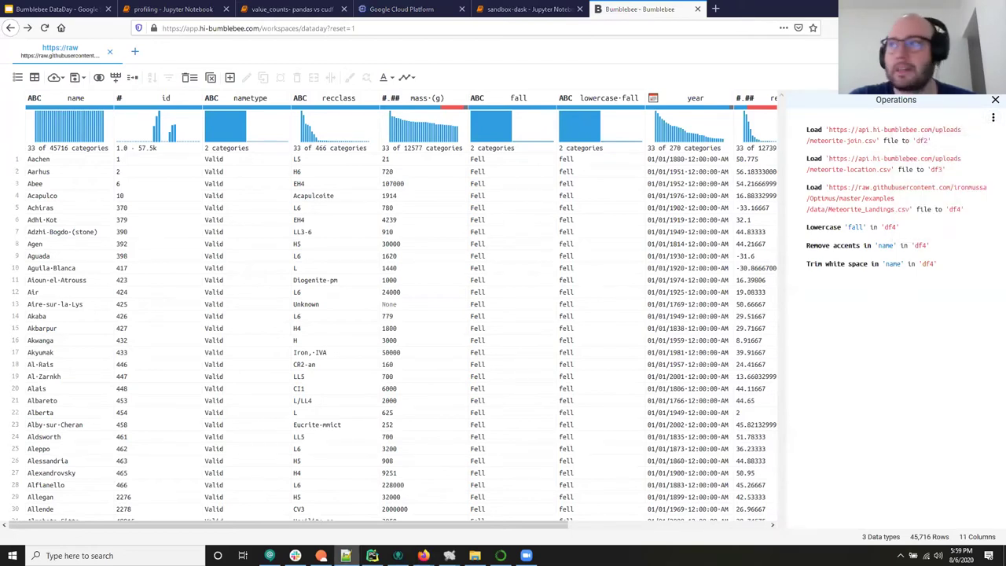
pyautogui.hotkey('alt', 'Tab')
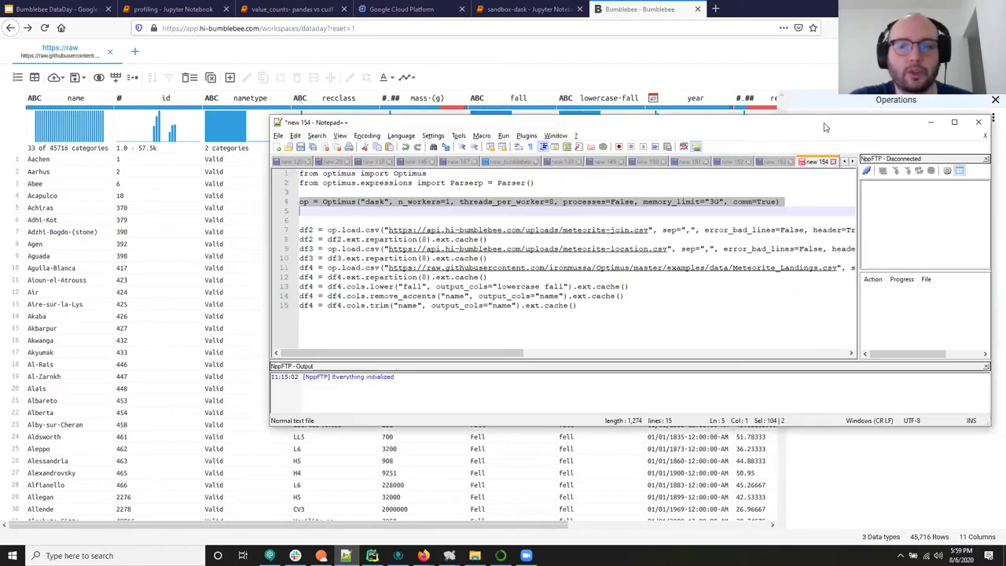
pyautogui.click(341, 291)
pyautogui.press('Return')
pyautogui.press('Return')
pyautogui.press('Return')
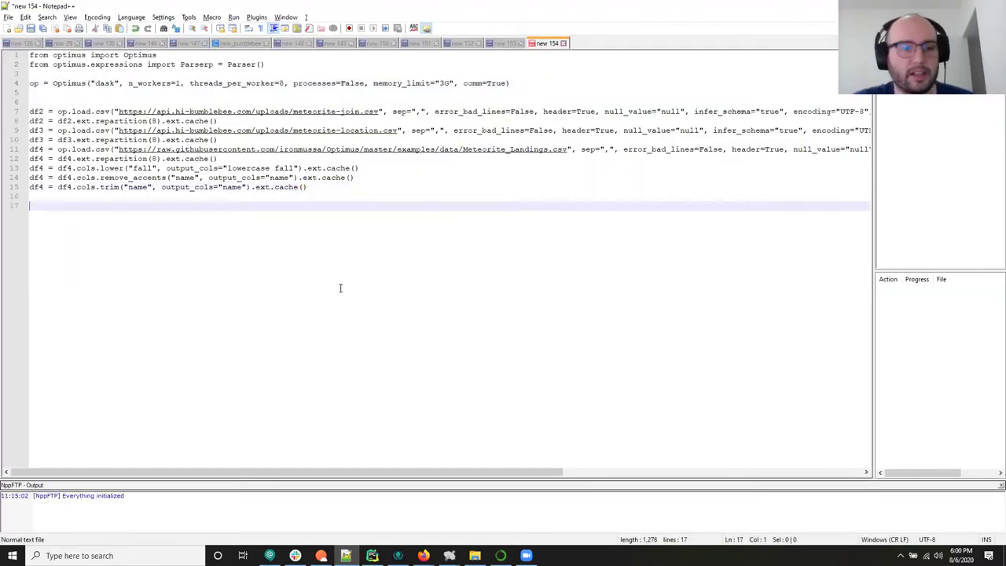
pyautogui.hotkey('ctrl', 'v')
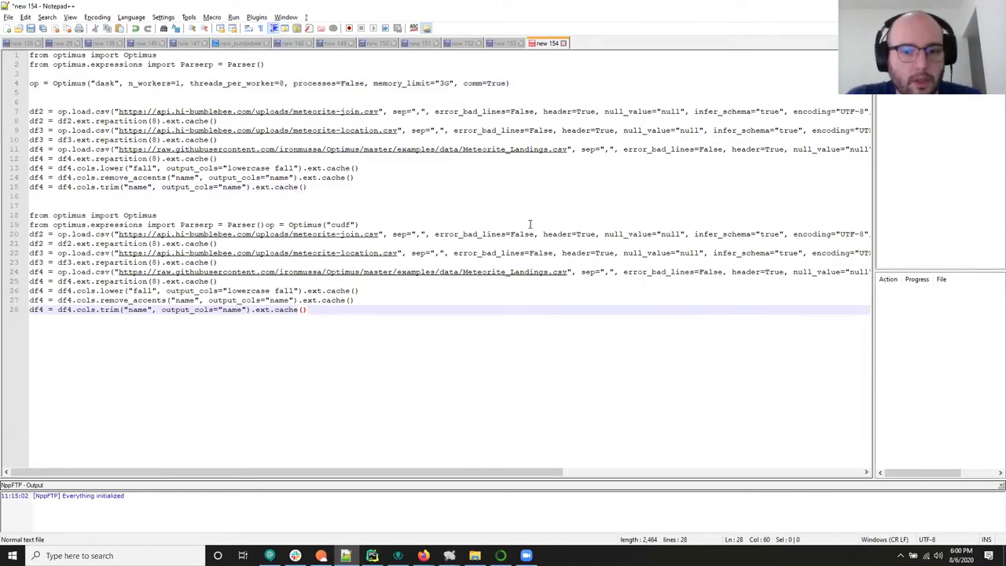
# Move op = Optimus("cudf") in the second script onto its own line, set apart by two blank lines above and below.
pyautogui.click(264, 225)
pyautogui.press('Return')
pyautogui.press('Return')
pyautogui.press('Return')
pyautogui.hotkey('shift', 'End')
pyautogui.press('Delete')
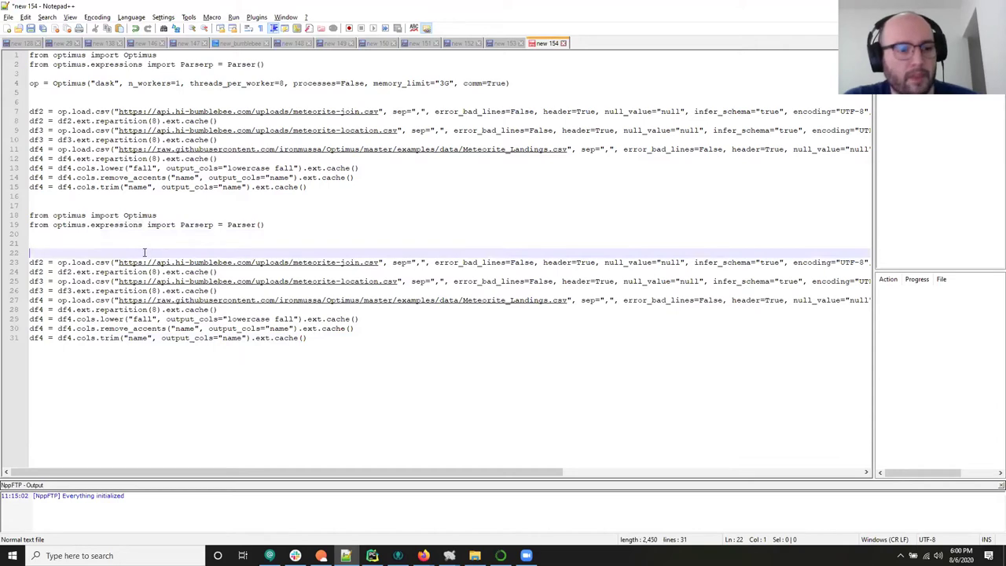
pyautogui.hotkey('ctrl', 'v')
pyautogui.press('Return')
pyautogui.press('Return')
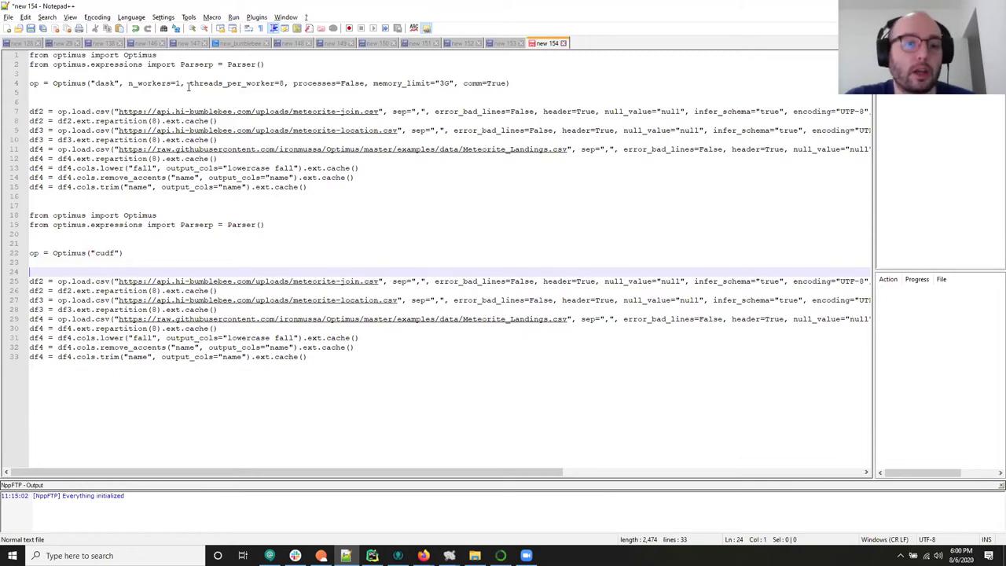
# Compare the Dask initialization's thread, process and memory arguments with the cudf initialization in the second script.
pyautogui.moveTo(189, 83); pyautogui.dragTo(499, 83)
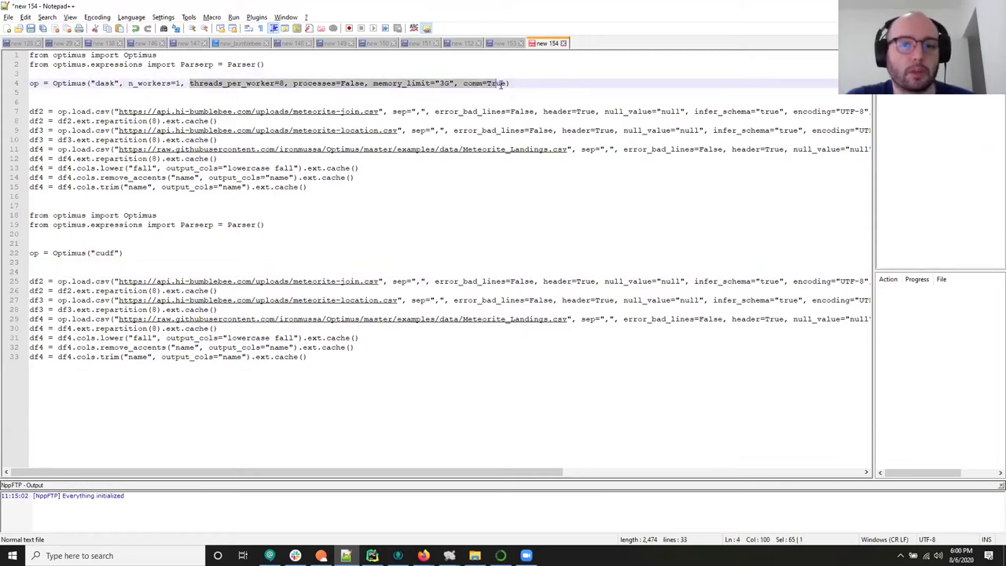
pyautogui.click(278, 103)
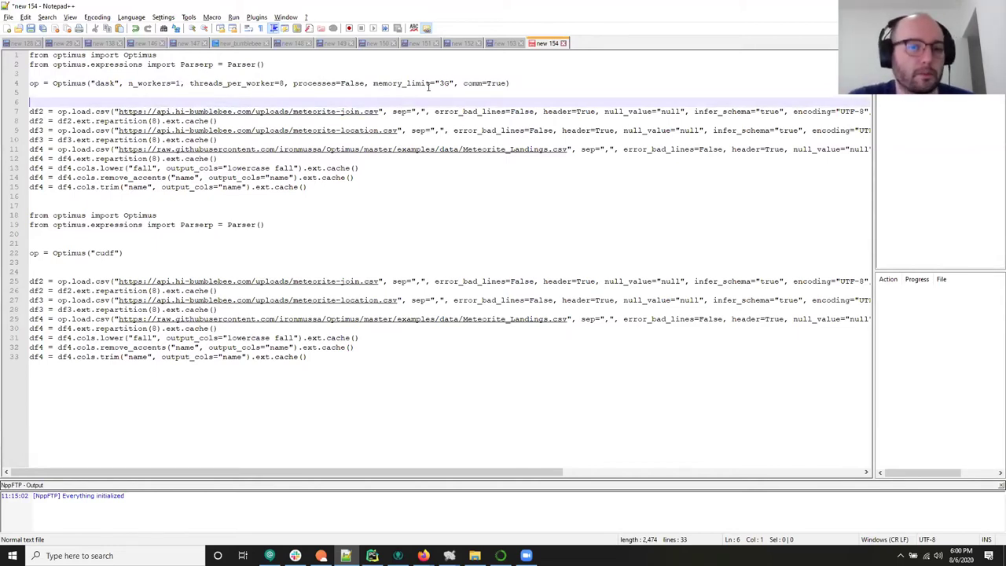
pyautogui.doubleClick(105, 253)
pyautogui.click(137, 253)
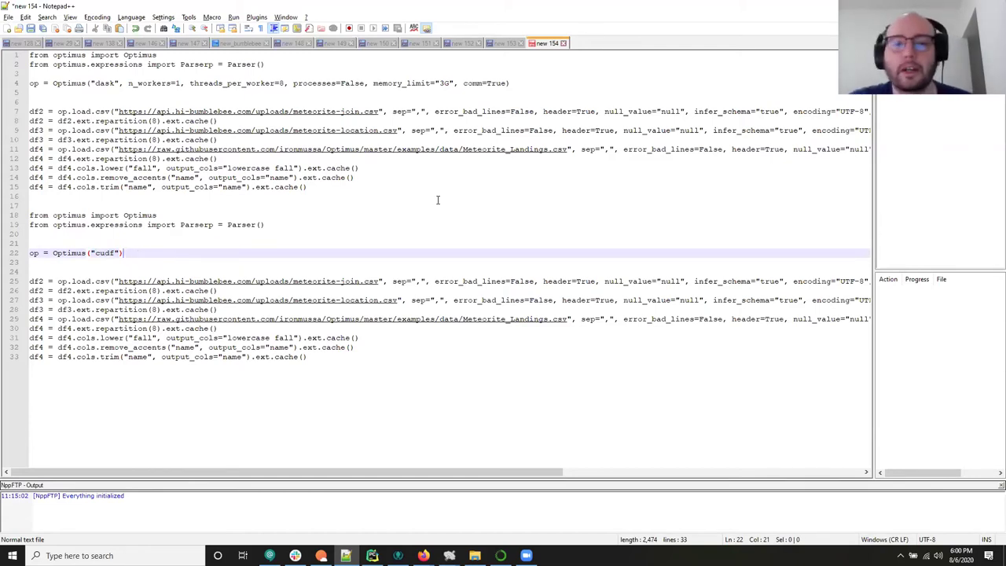
pyautogui.click(398, 223)
pyautogui.click(313, 209)
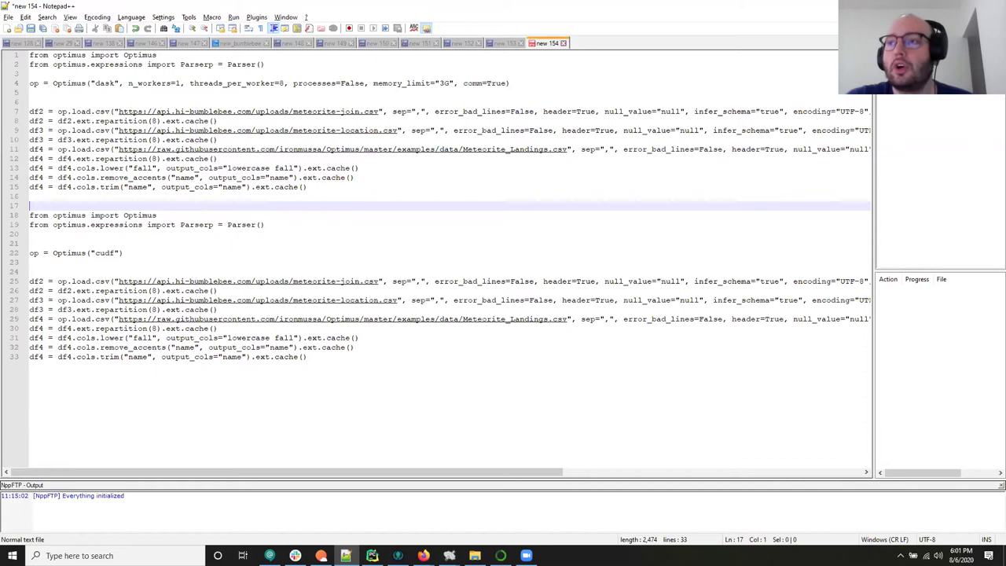
# Switch back to Bumblebee in the browser and open the Meteorite Join workspace.
pyautogui.hotkey('alt', 'Tab')
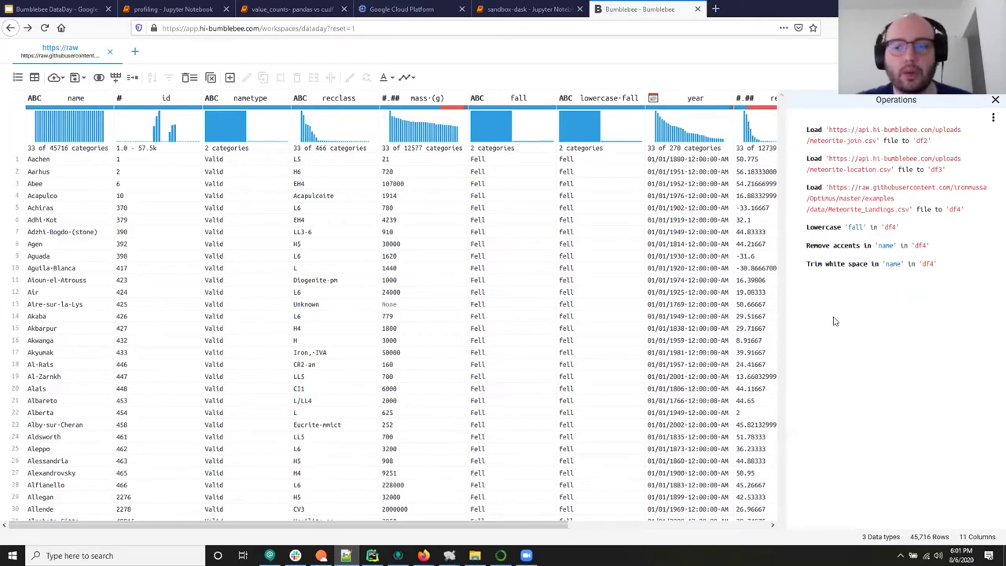
pyautogui.click(442, 102)
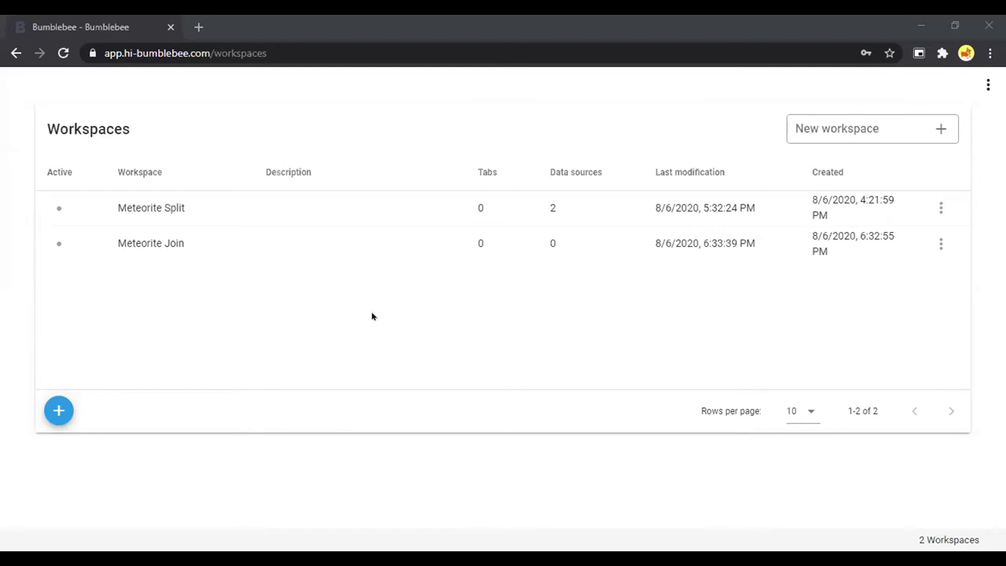
pyautogui.click(173, 245)
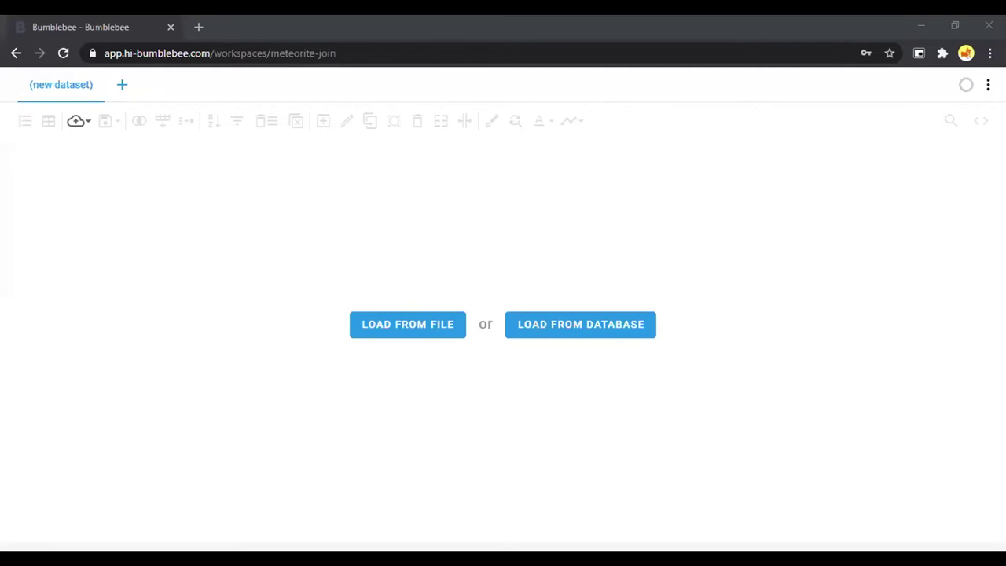
pyautogui.click(428, 331)
pyautogui.click(726, 232)
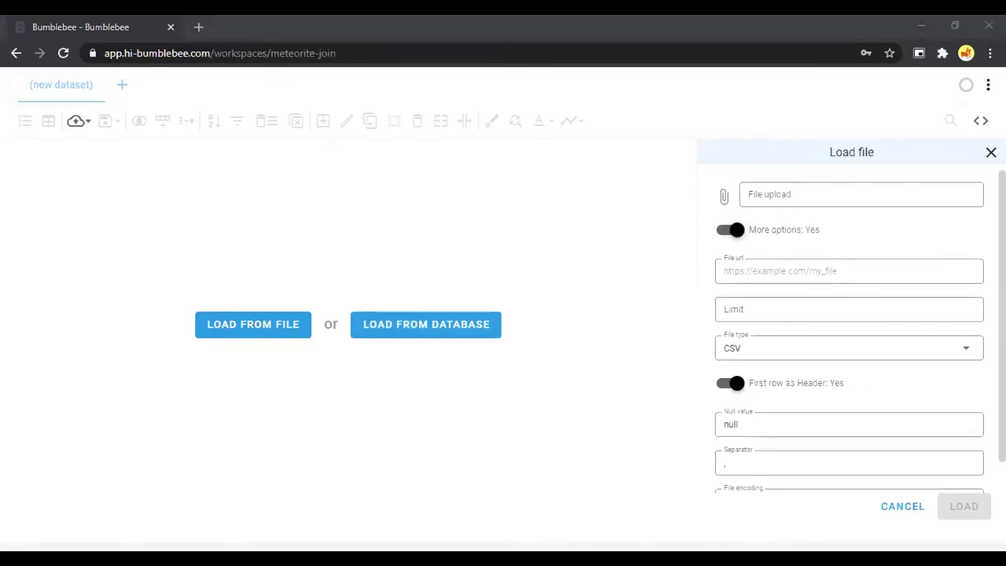
pyautogui.click(754, 272)
pyautogui.write('https://api.hi-bumblebee.com/uploads/meteorite-join.csv')
pyautogui.click(952, 513)
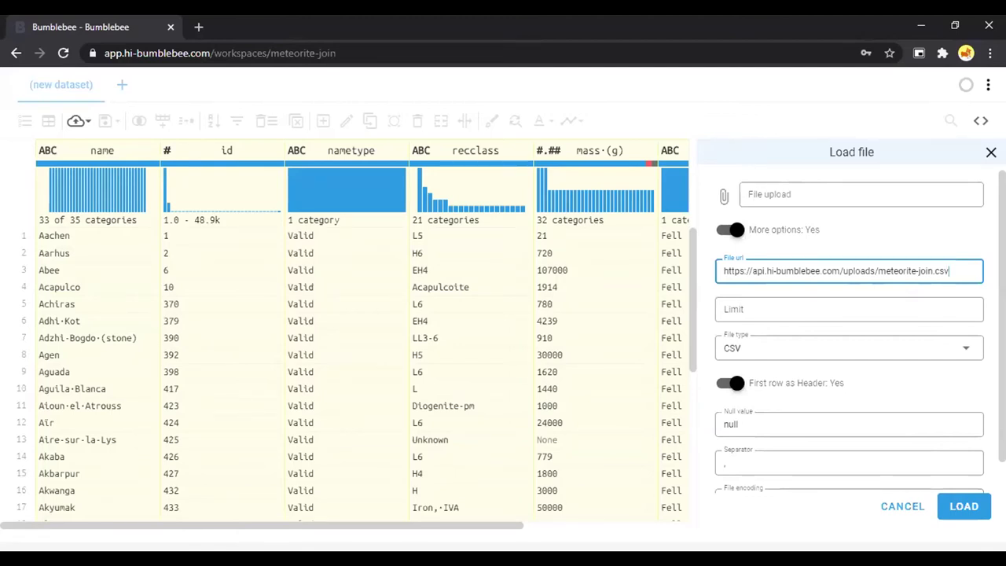
pyautogui.click(966, 507)
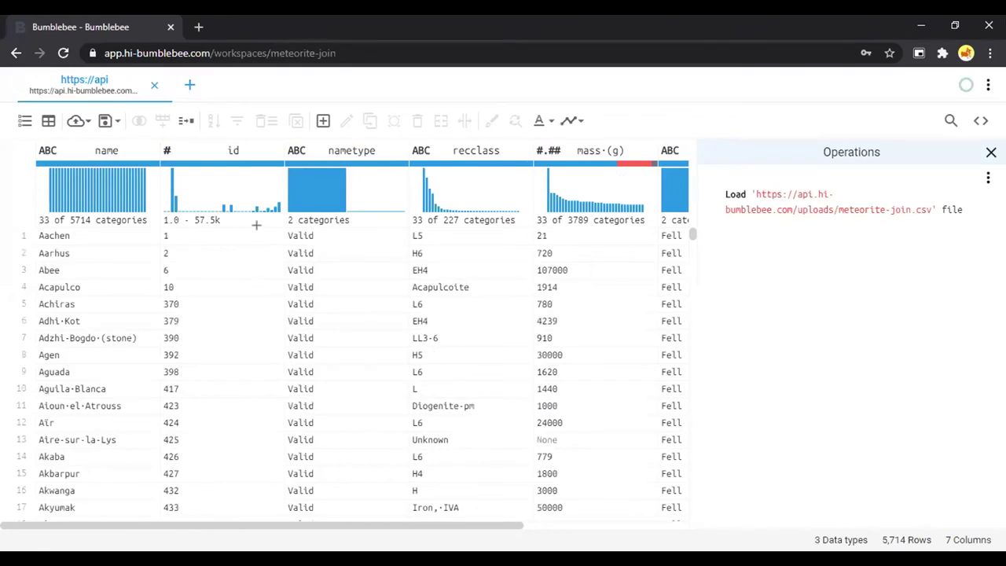
pyautogui.click(189, 87)
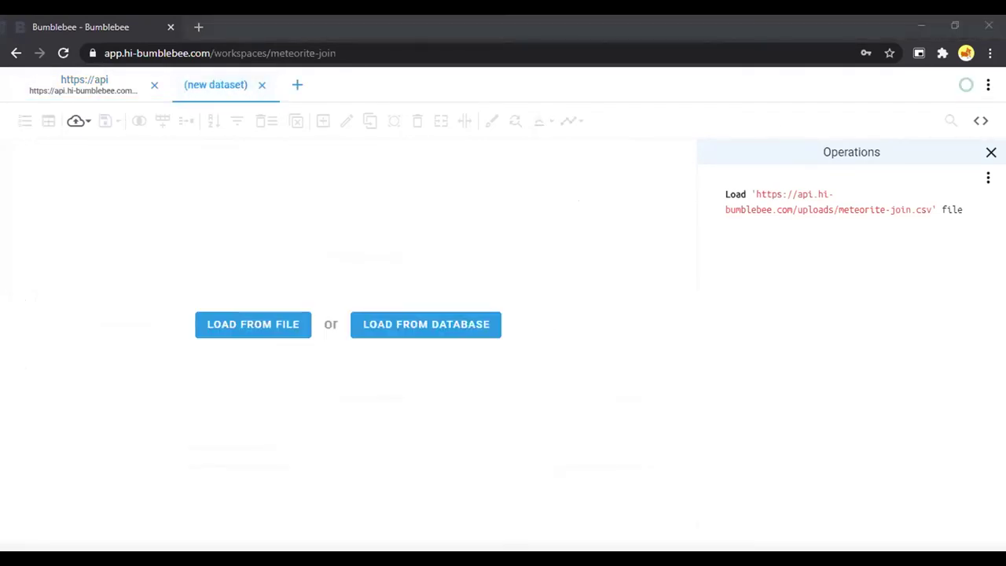
pyautogui.click(255, 316)
pyautogui.click(718, 231)
pyautogui.click(746, 272)
pyautogui.write('https://api.hi-bumblebee.com/uploads/meteorite-location.csv')
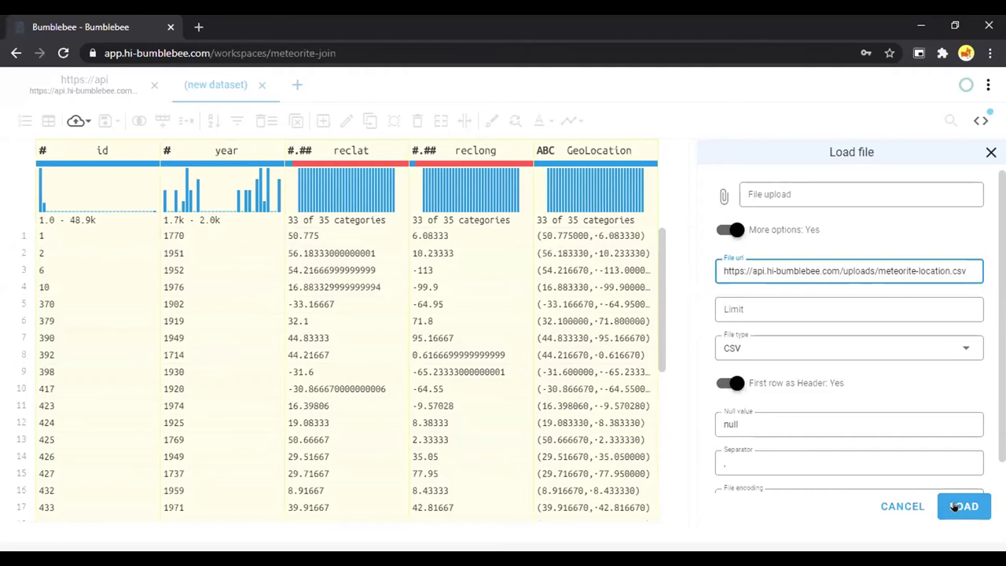
pyautogui.click(957, 506)
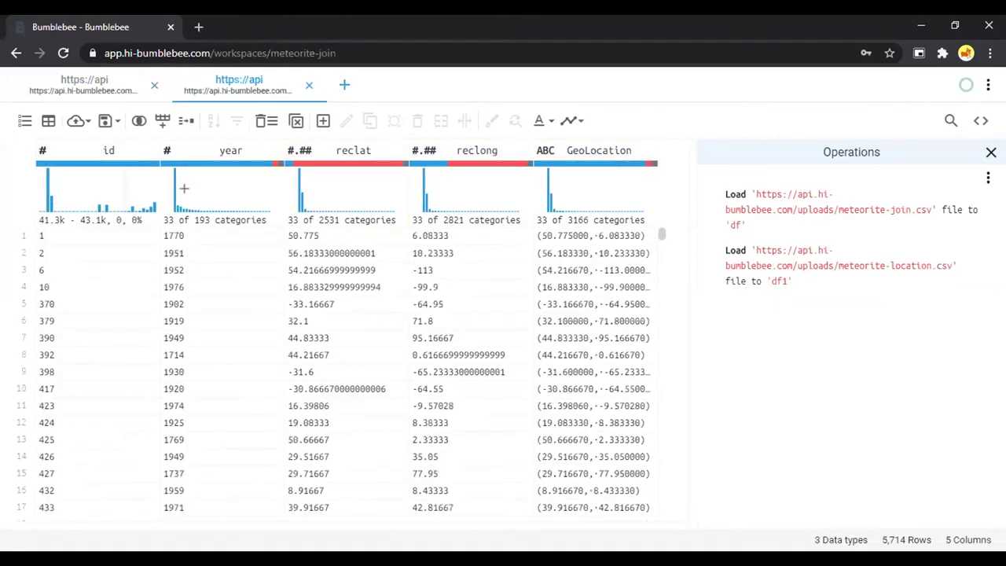
# Compare both datasets' columns, and set up an inner join of meteorite-join with df1 using id as the left key.
pyautogui.click(78, 84)
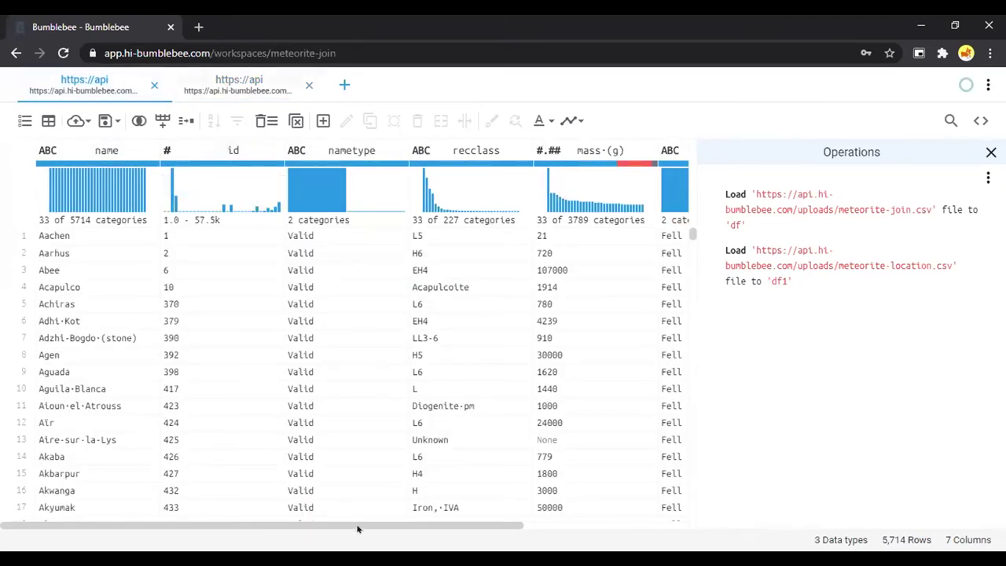
pyautogui.hscroll(3, 677, 513)
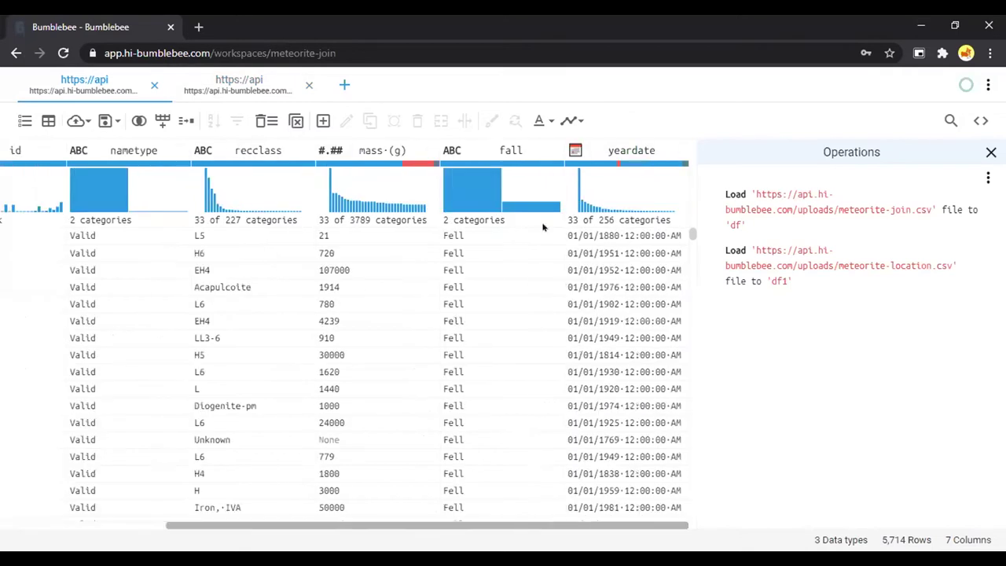
pyautogui.click(242, 93)
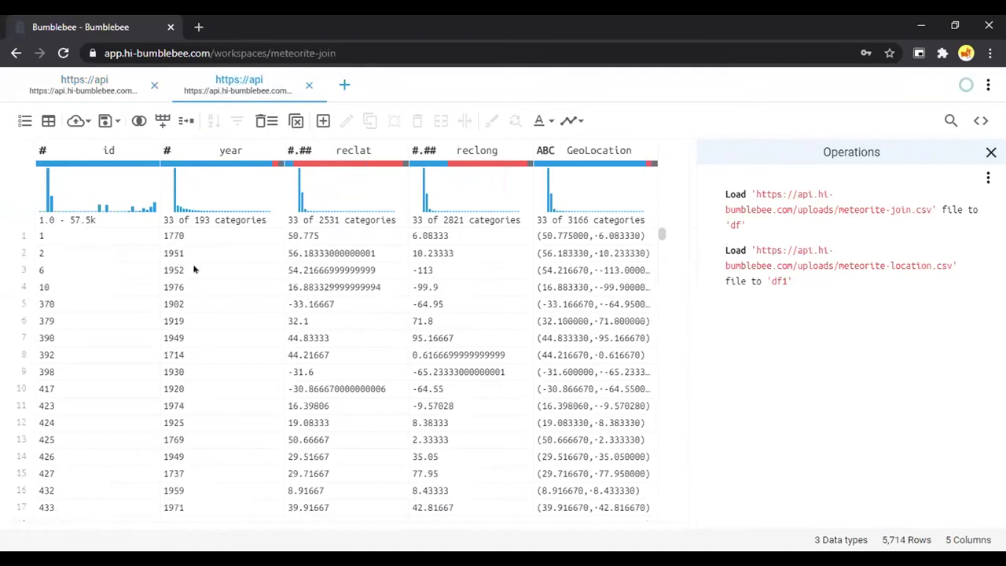
pyautogui.click(81, 84)
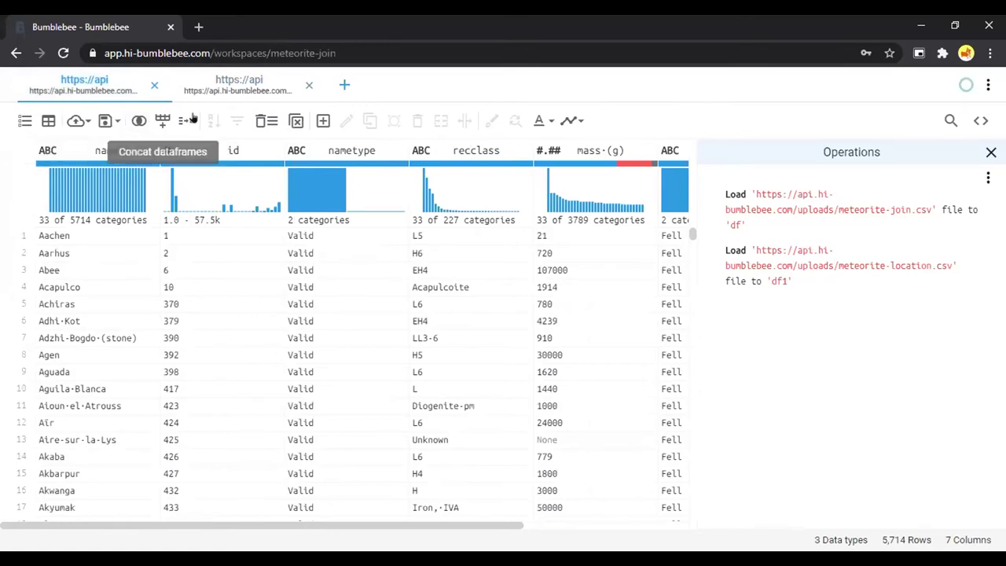
pyautogui.click(137, 123)
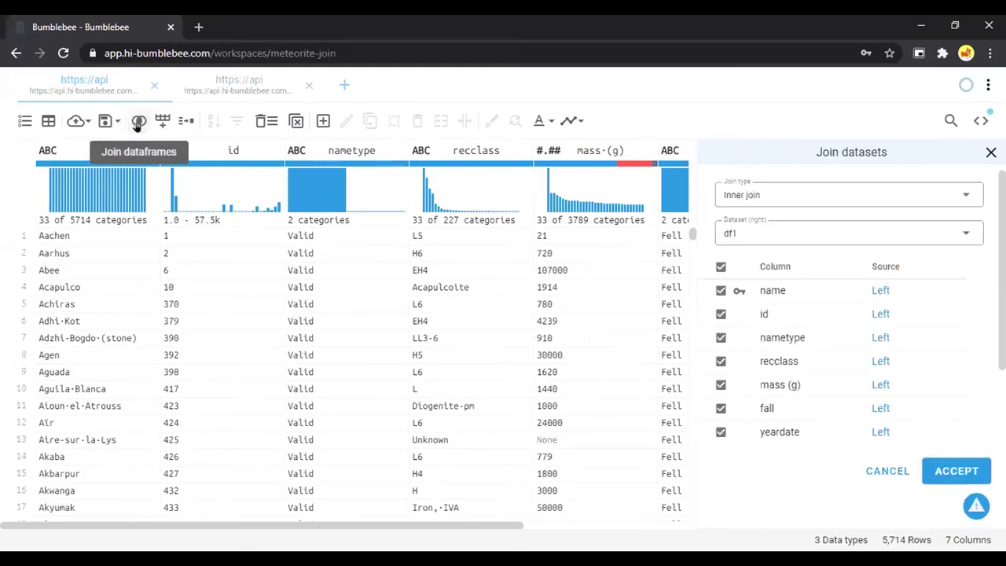
pyautogui.scroll(-2, 931, 398)
pyautogui.moveTo(977, 504)
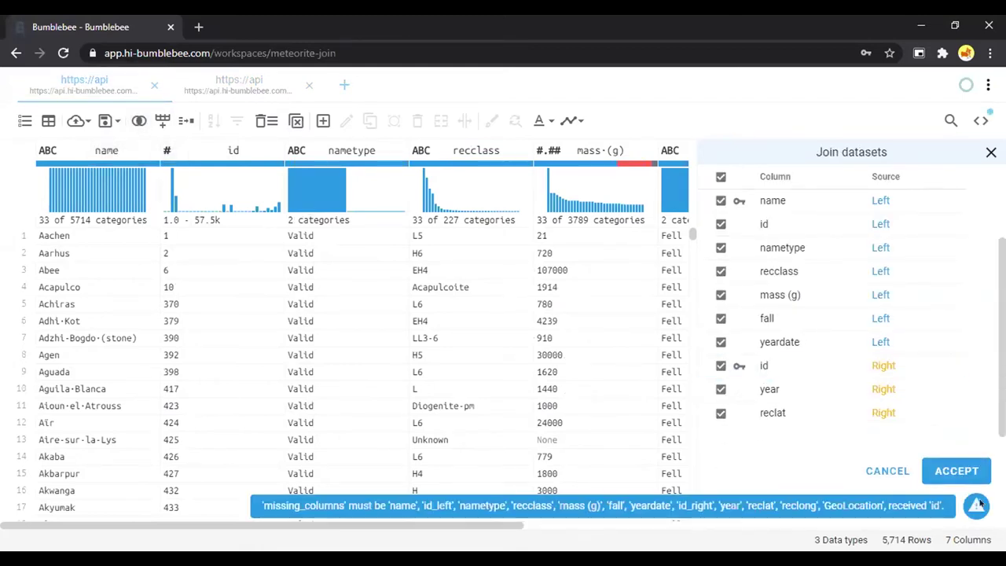
pyautogui.scroll(2, 751, 340)
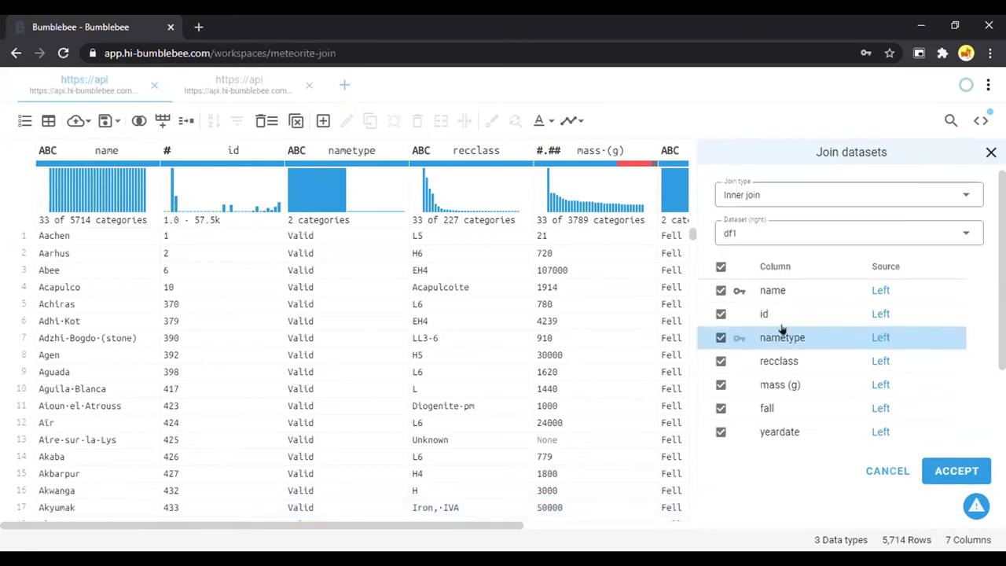
pyautogui.click(739, 316)
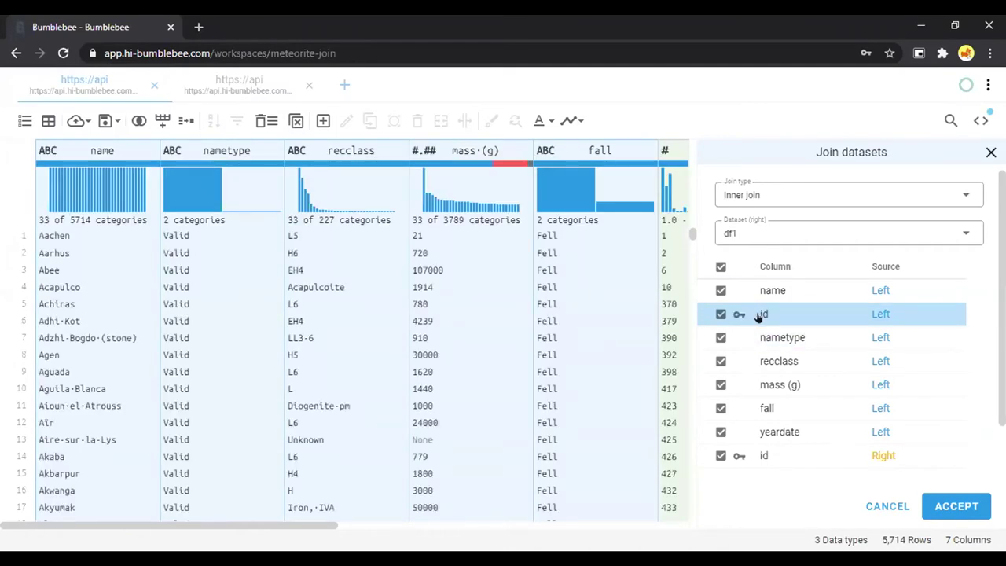
# Review the previewed columns from both sources, accept the join and look through the joined dataset's columns.
pyautogui.scroll(-2, 759, 316)
pyautogui.scroll(2, 759, 316)
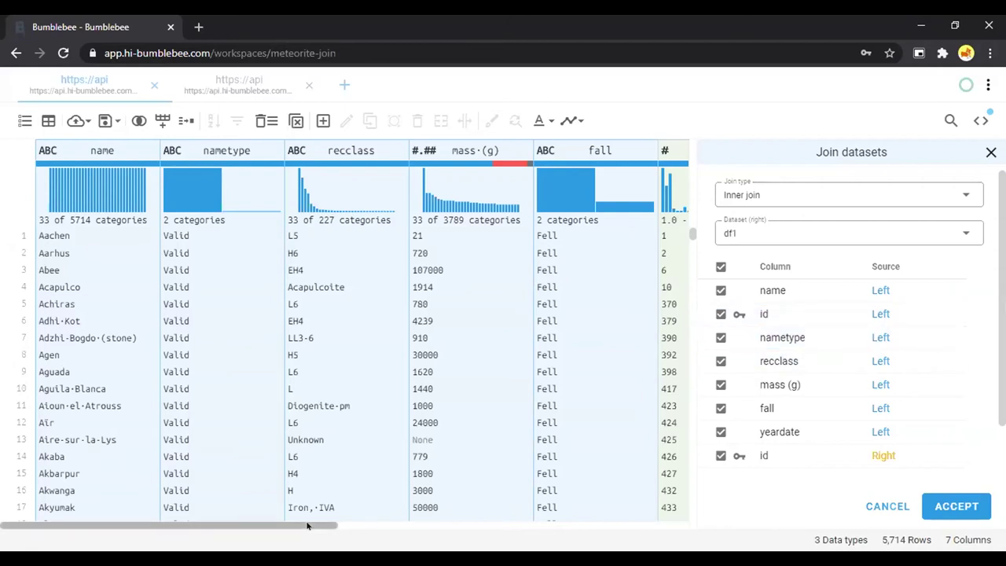
pyautogui.moveTo(374, 527); pyautogui.dragTo(465, 532)
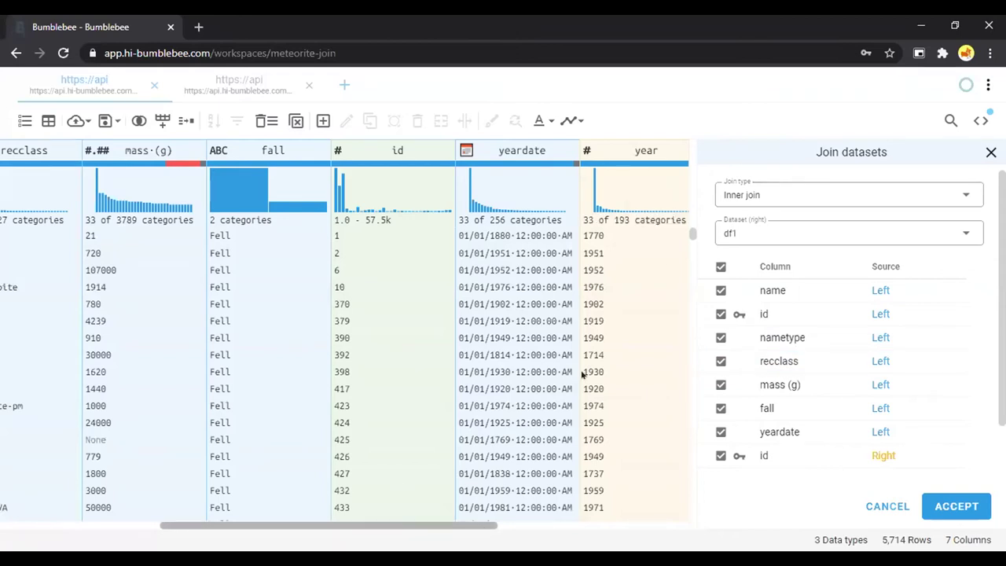
pyautogui.hscroll(3, 696, 404)
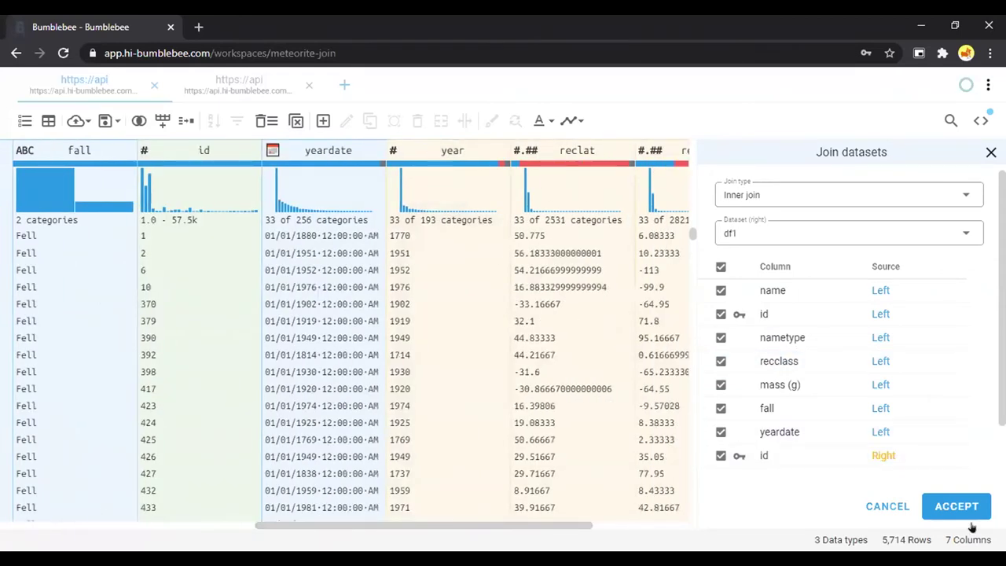
pyautogui.scroll(-2, 455, 411)
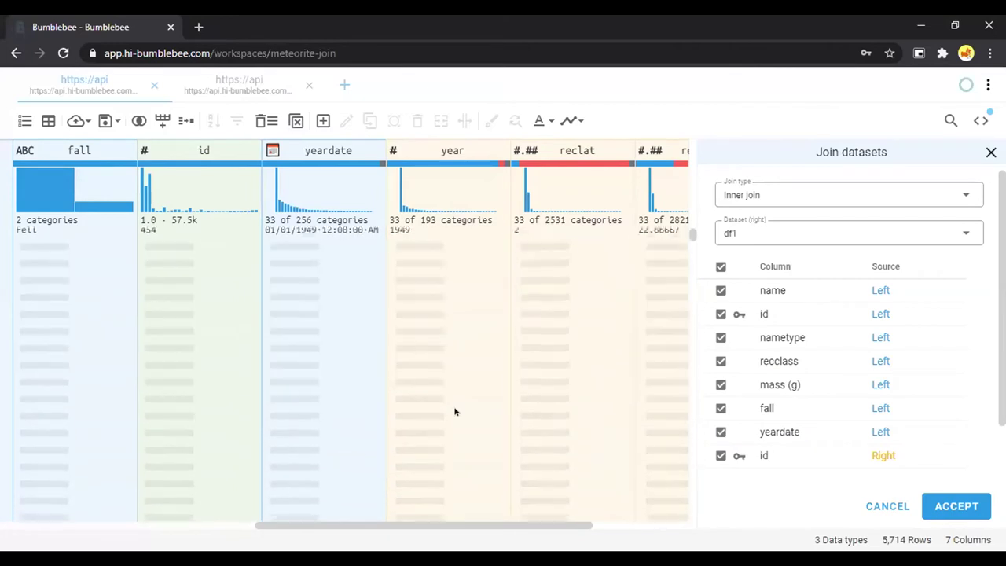
pyautogui.scroll(2, 454, 412)
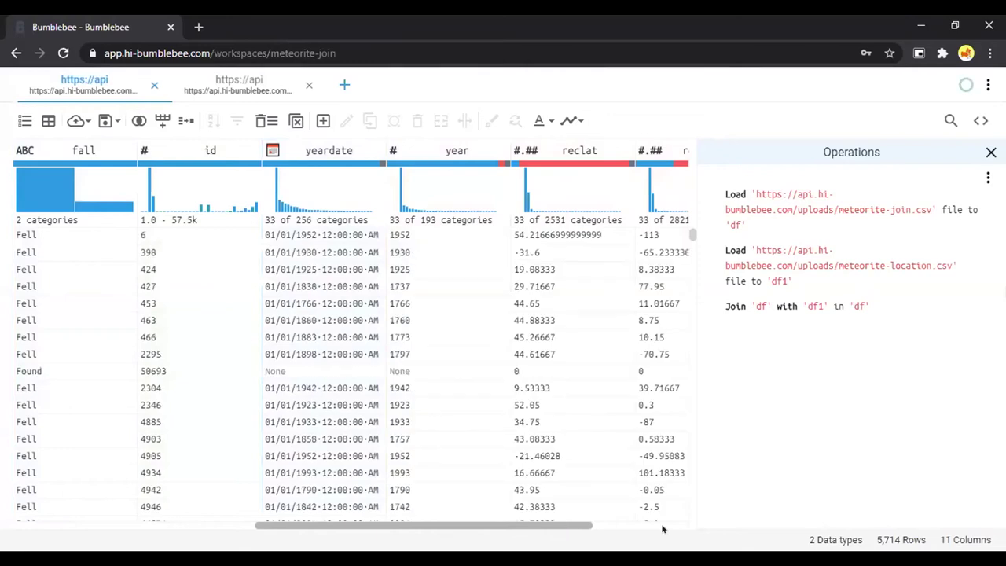
pyautogui.hscroll(5, 334, 515)
pyautogui.hscroll(-6, 333, 515)
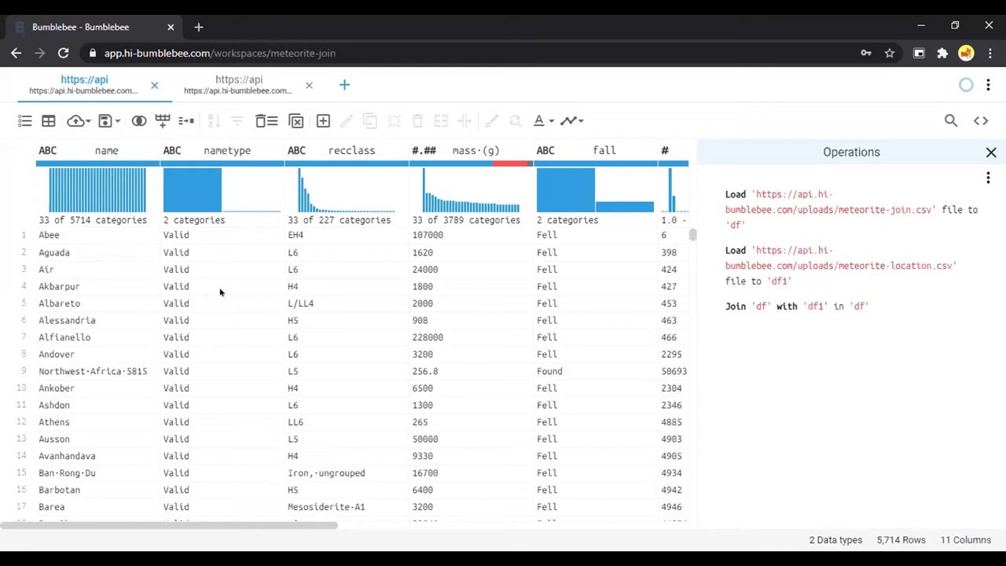
# Start appending df1 to the joined dataset and align its GeoLocation, reclong, reclat and year columns with their namesakes.
pyautogui.click(163, 124)
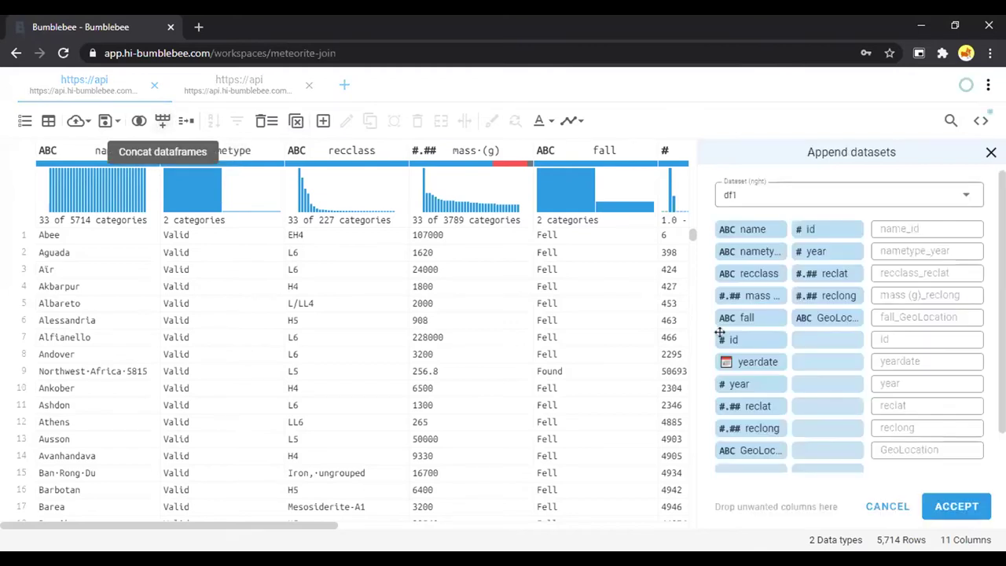
pyautogui.scroll(-2, 802, 318)
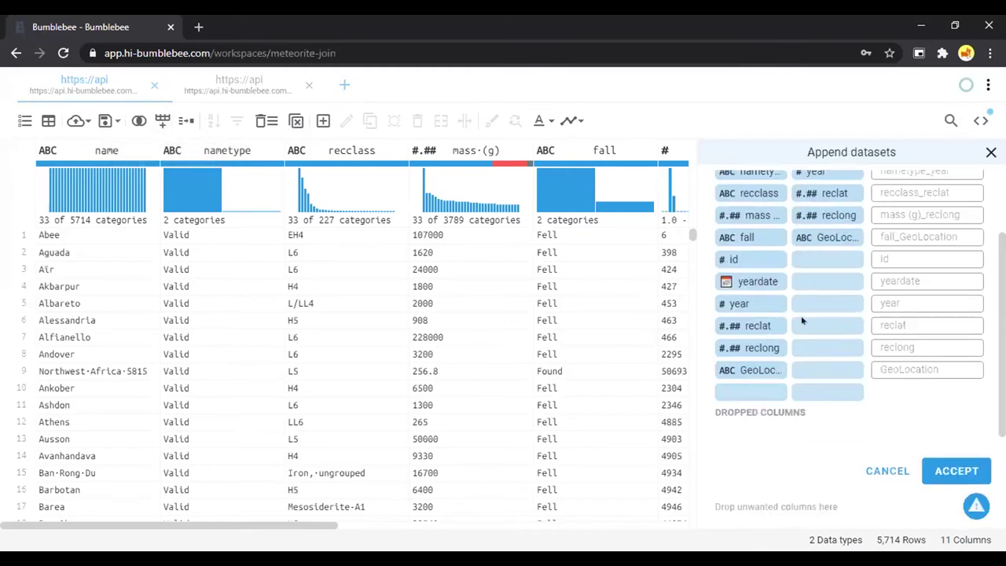
pyautogui.scroll(2, 779, 270)
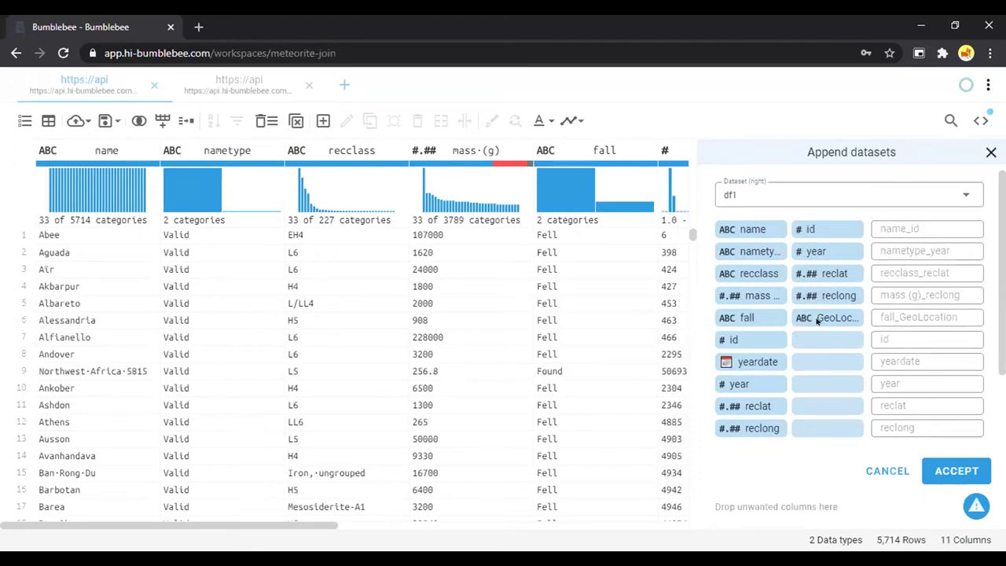
pyautogui.scroll(-2, 814, 315)
pyautogui.scroll(2, 813, 317)
pyautogui.moveTo(828, 318); pyautogui.dragTo(820, 425)
pyautogui.scroll(-2, 820, 393)
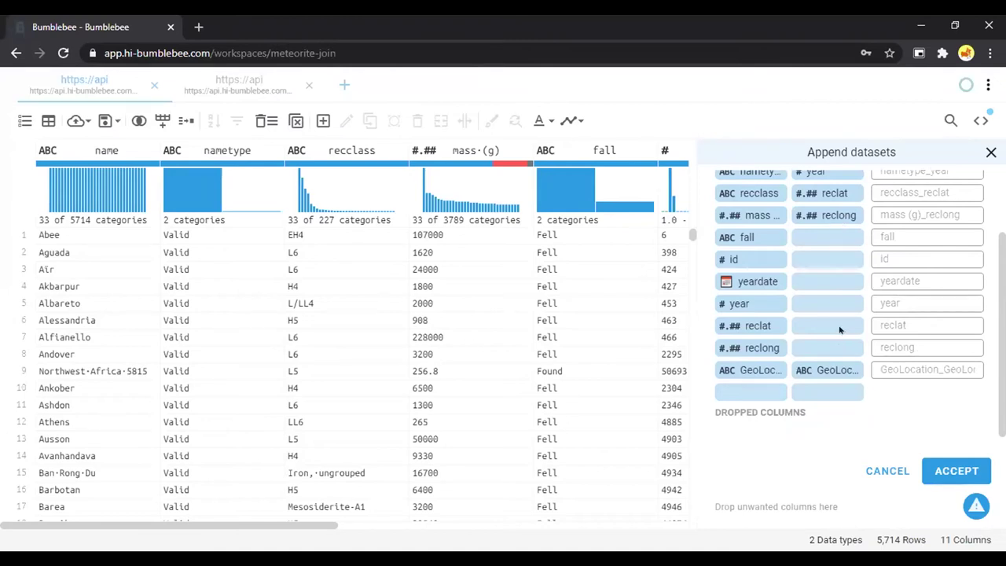
pyautogui.moveTo(828, 214); pyautogui.dragTo(840, 330)
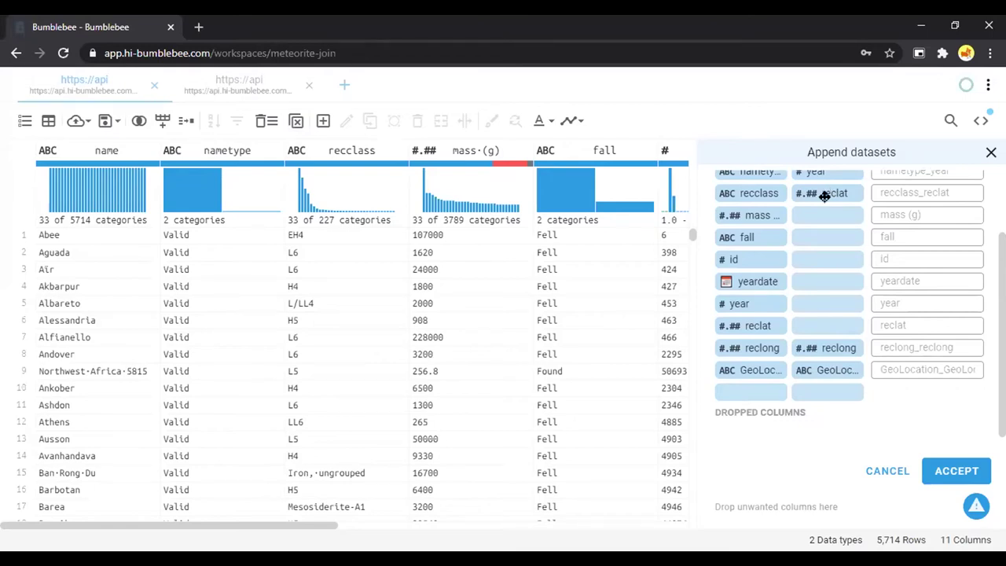
pyautogui.moveTo(824, 196); pyautogui.dragTo(831, 292)
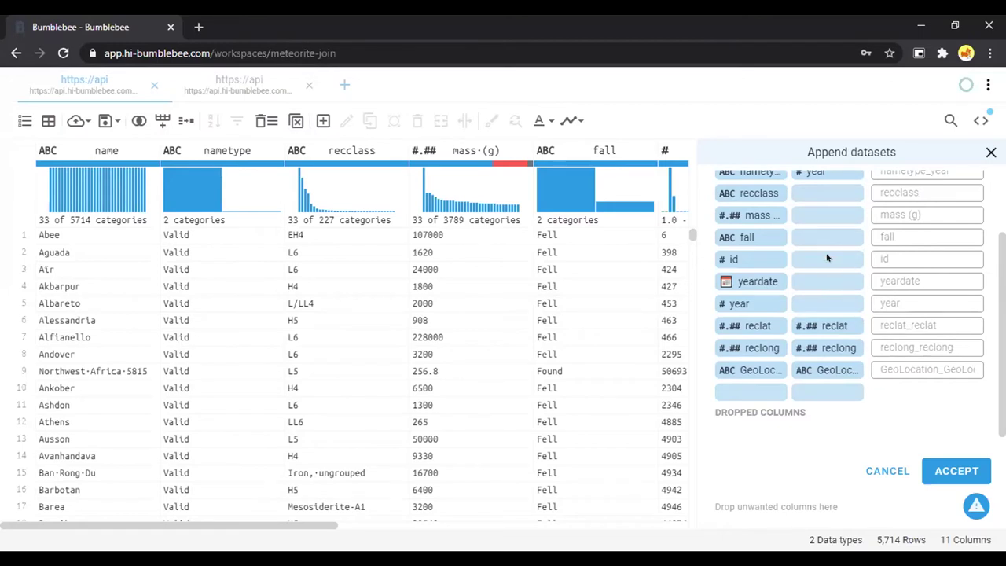
pyautogui.scroll(2, 823, 244)
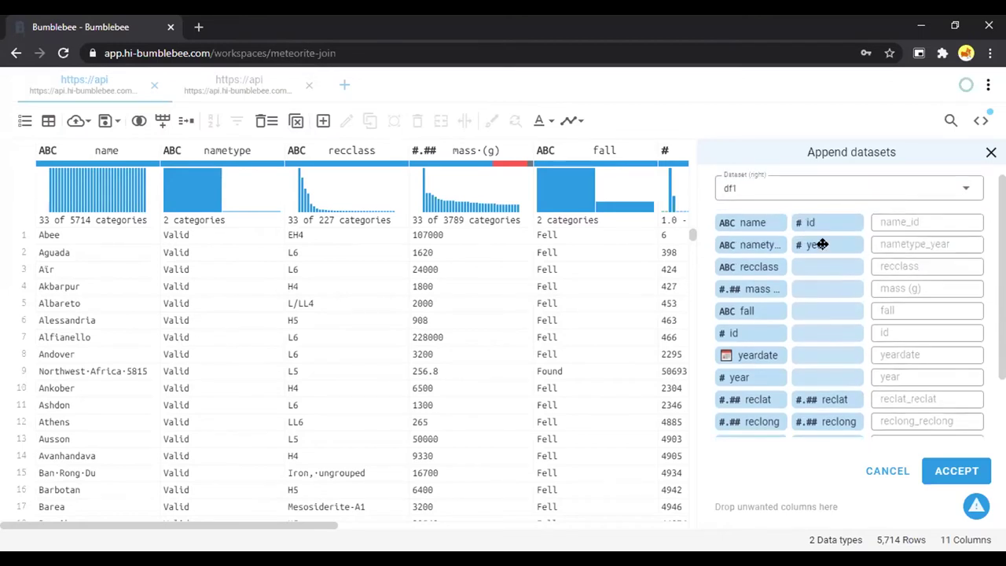
pyautogui.click(825, 245)
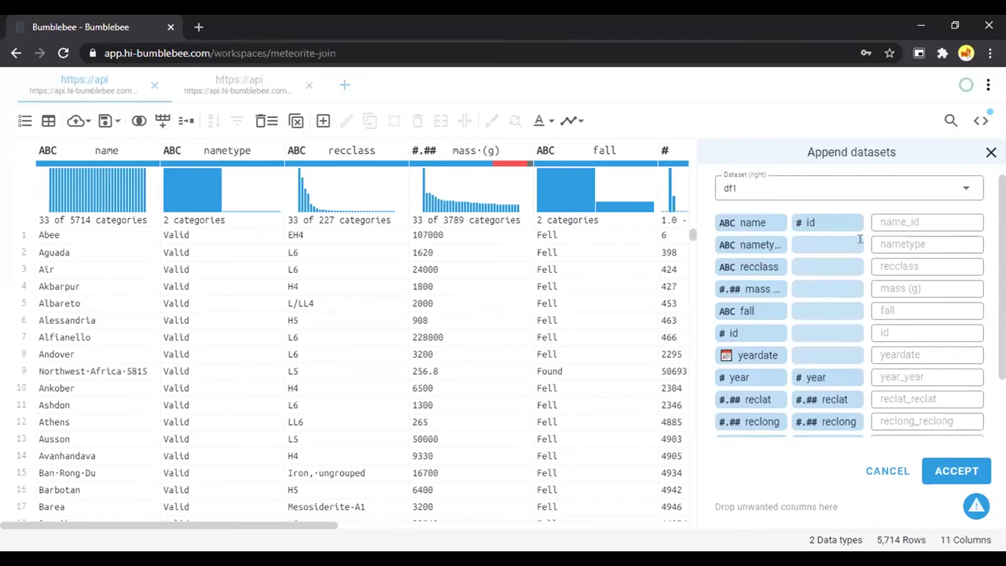
# Align df1's id column with the joined dataset's id column and name the output column id.
pyautogui.click(906, 330)
pyautogui.write('id')
pyautogui.press('Tab')
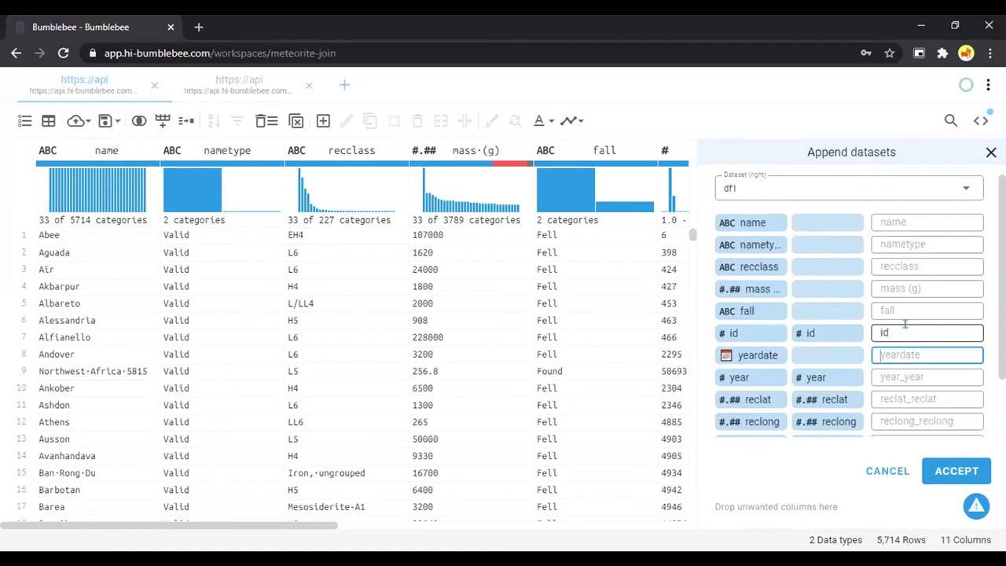
pyautogui.press('Tab')
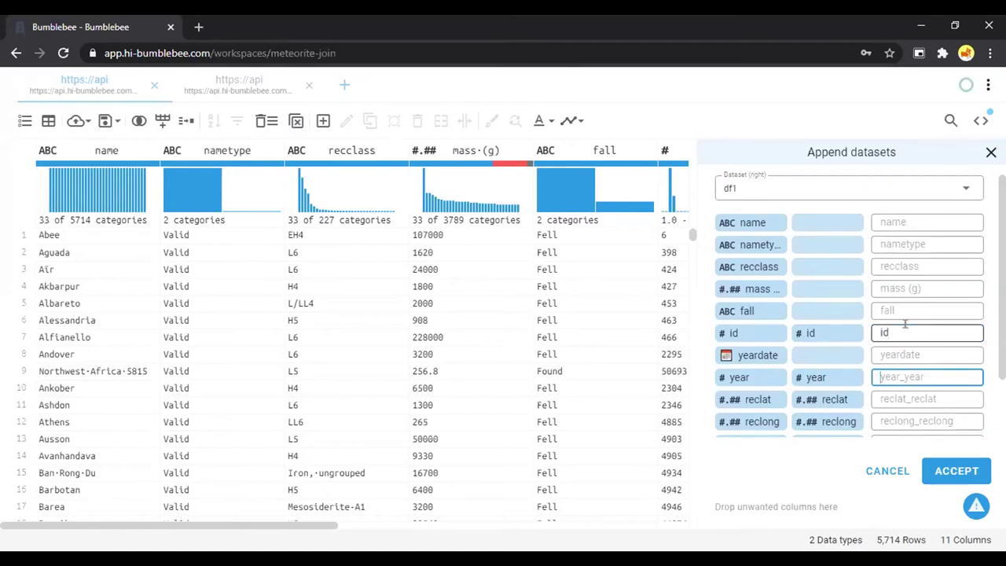
pyautogui.write('año')
pyautogui.hotkey('ctrl', 'a')
pyautogui.press('BackSpace')
# Try to append df1 with the GeoLocation output column named location, and dismiss the resulting error.
pyautogui.scroll(-1, 906, 324)
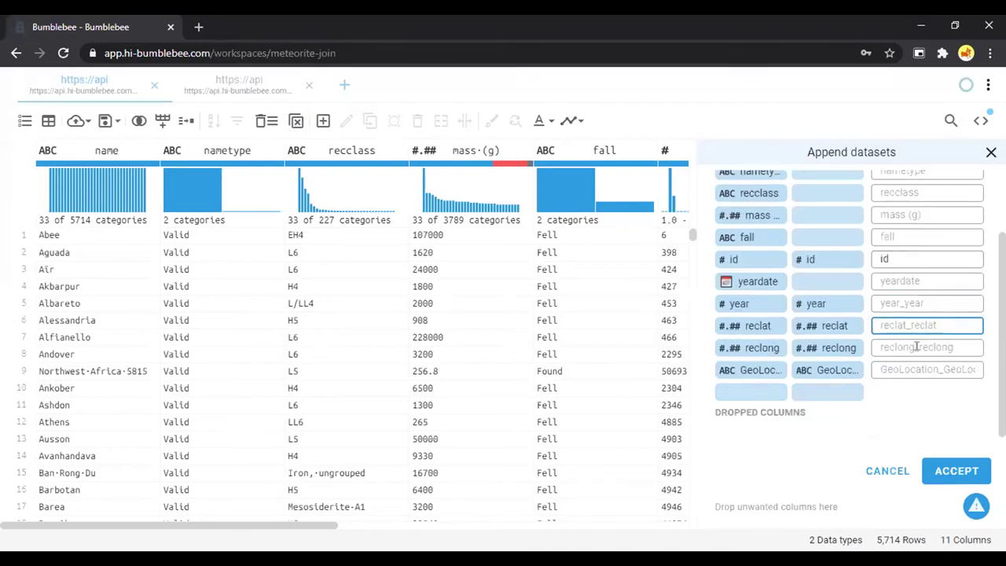
pyautogui.click(917, 370)
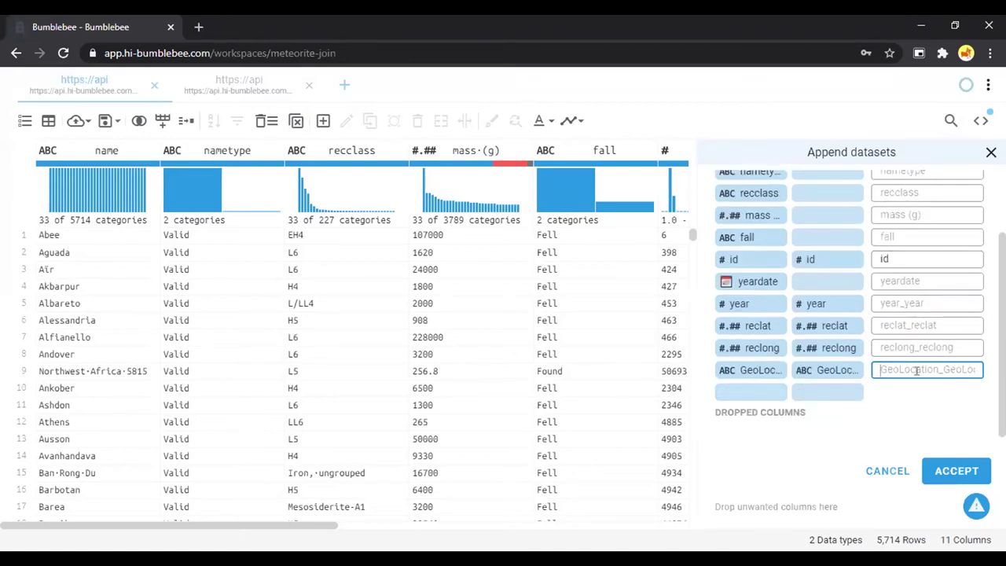
pyautogui.scroll(1, 917, 371)
pyautogui.scroll(-1, 917, 372)
pyautogui.write('Geo')
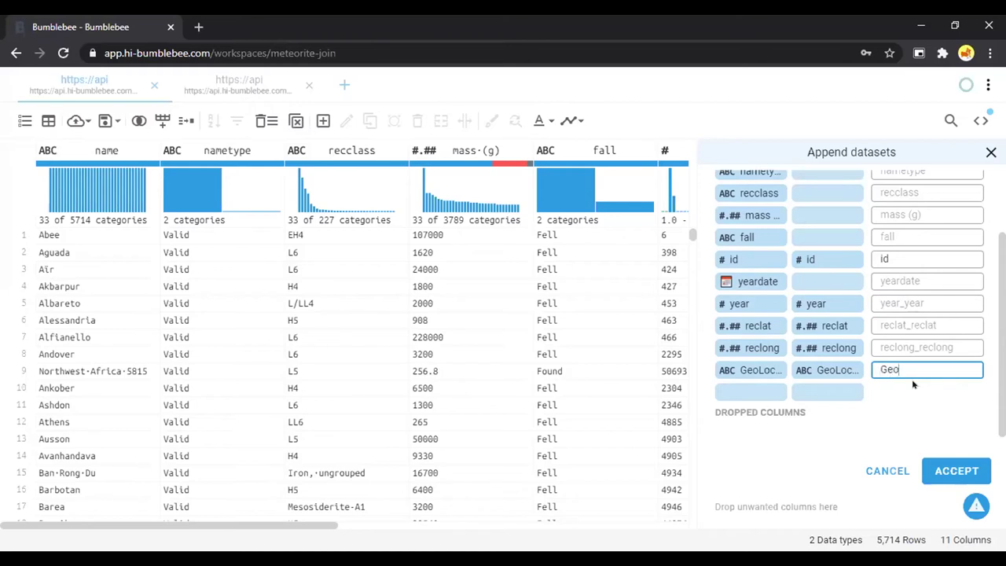
pyautogui.press('BackSpace')
pyautogui.press('BackSpace')
pyautogui.write('location')
pyautogui.click(954, 471)
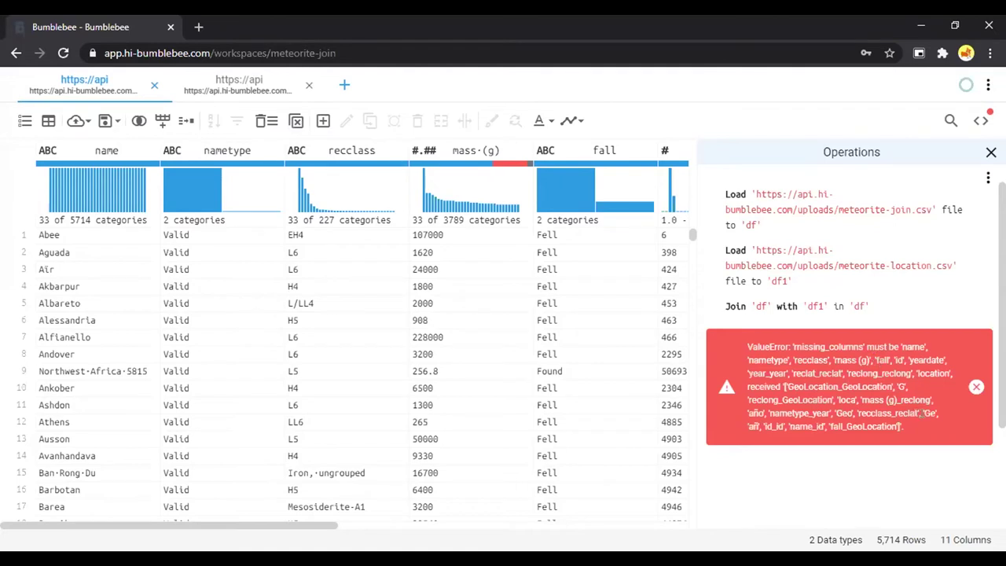
pyautogui.click(976, 386)
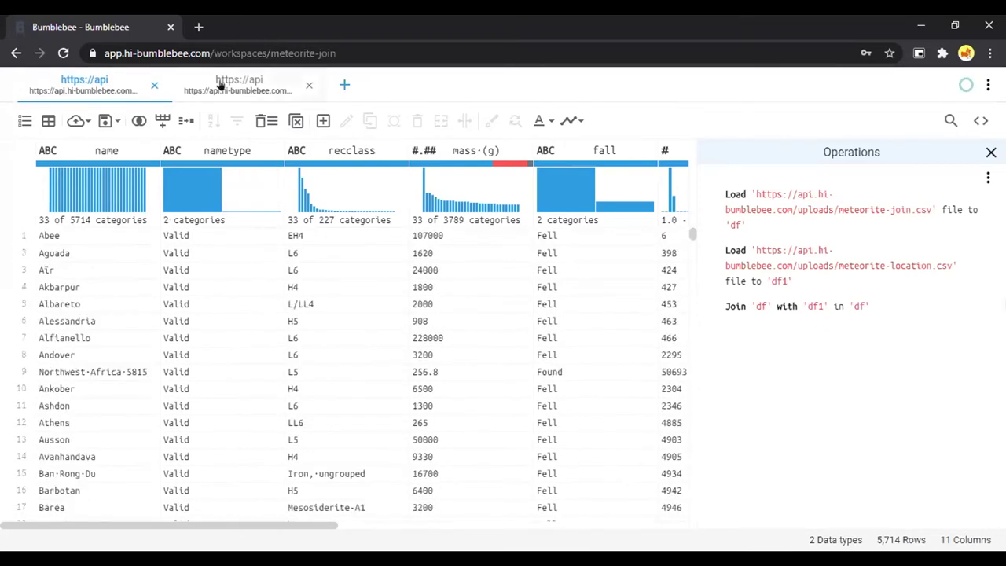
# Check the columns of the meteorite-location dataset and return to the joined dataset.
pyautogui.click(221, 85)
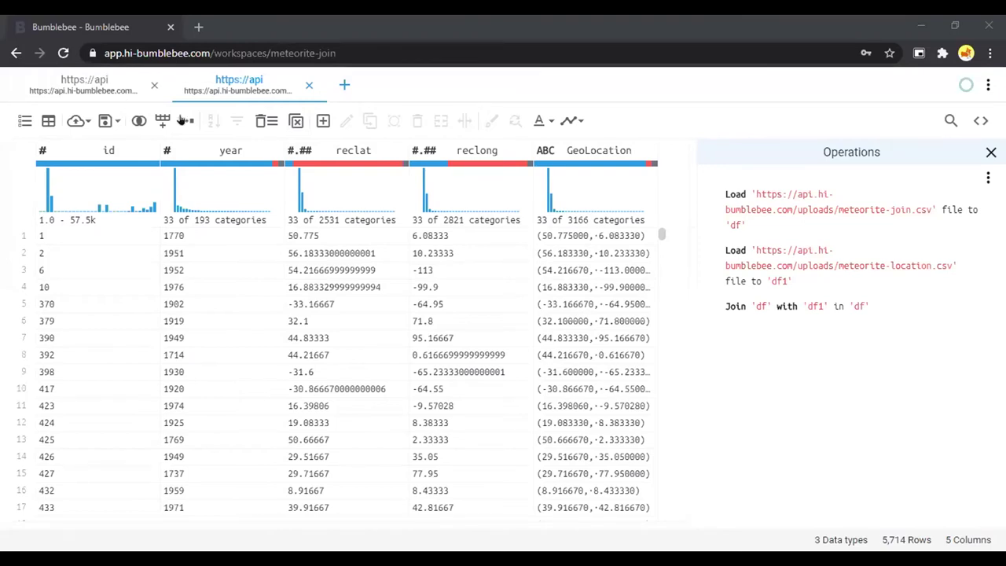
pyautogui.click(84, 85)
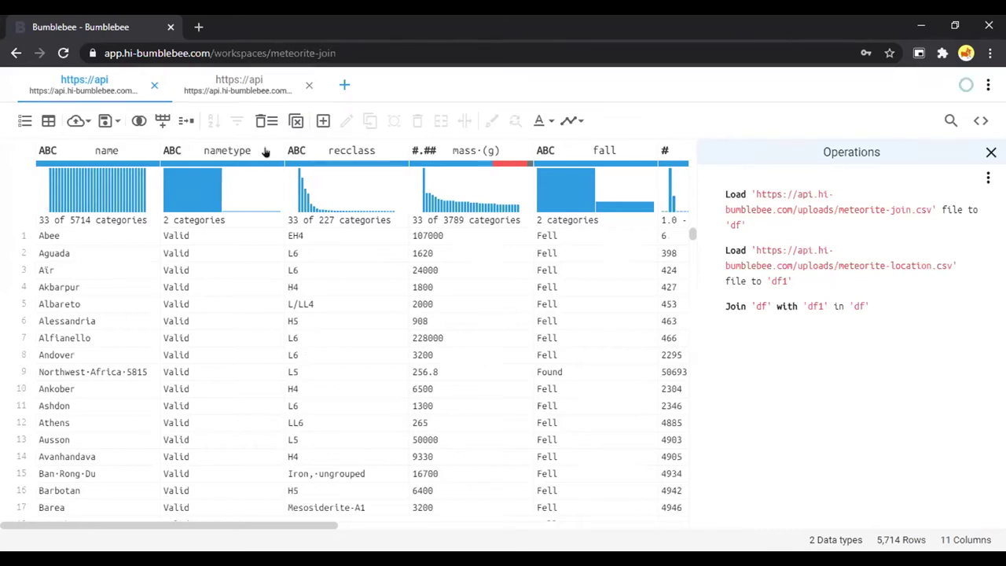
# Try to set a new column from mass (g) with the expression SQRT({mass (g)}), and check the preview warning.
pyautogui.click(435, 152)
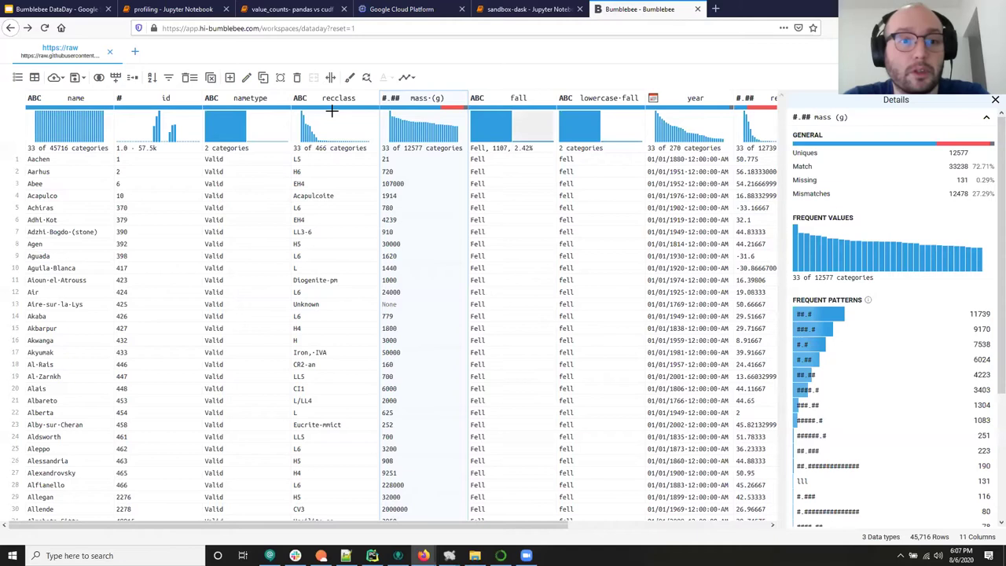
pyautogui.click(228, 81)
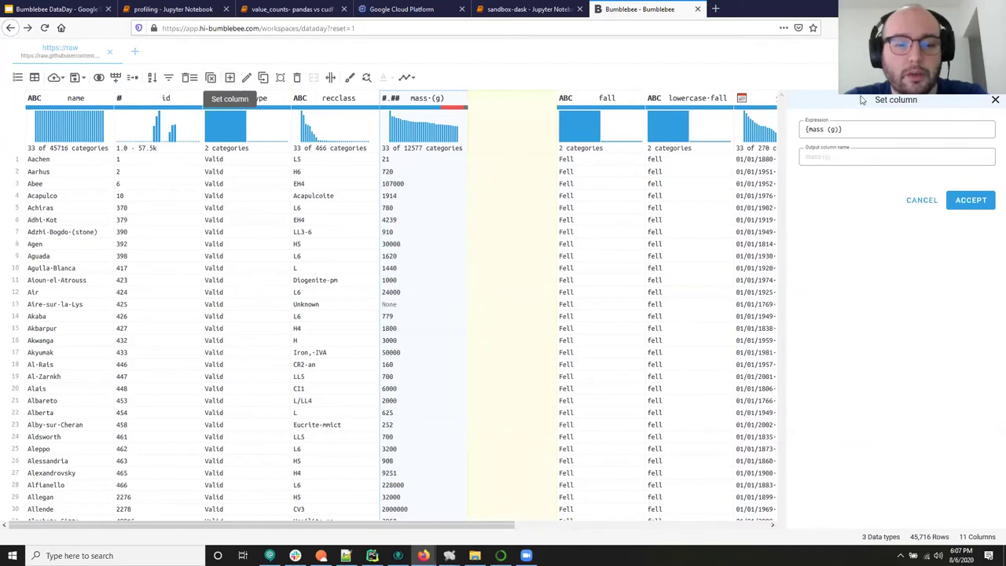
pyautogui.click(870, 130)
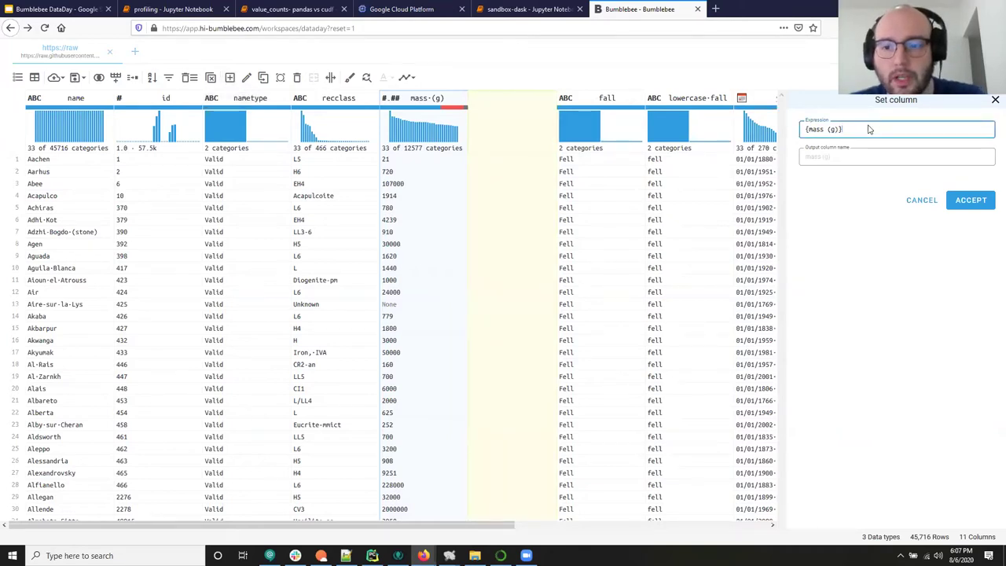
pyautogui.hotkey('ctrl', 'a')
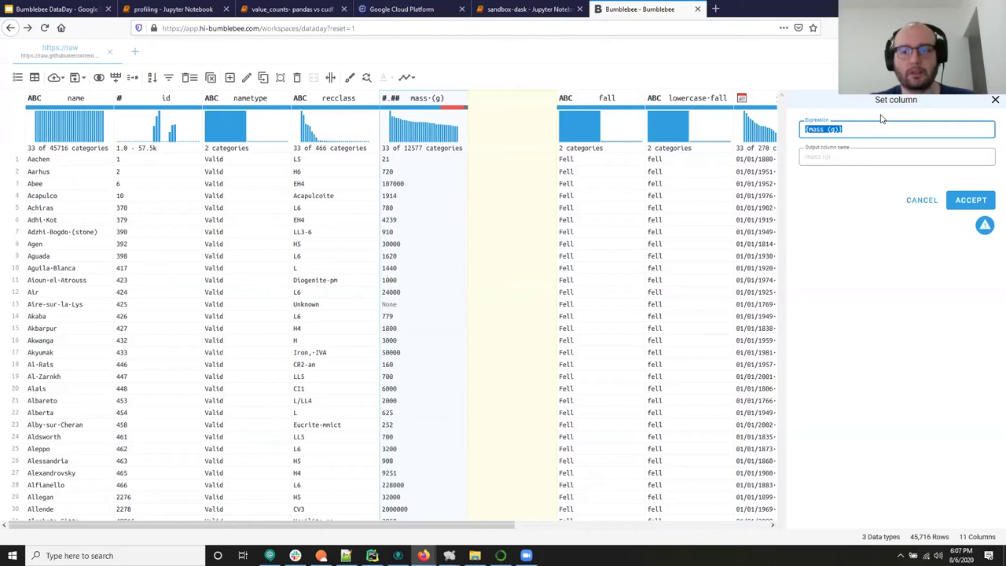
pyautogui.press('Home')
pyautogui.write('SQ')
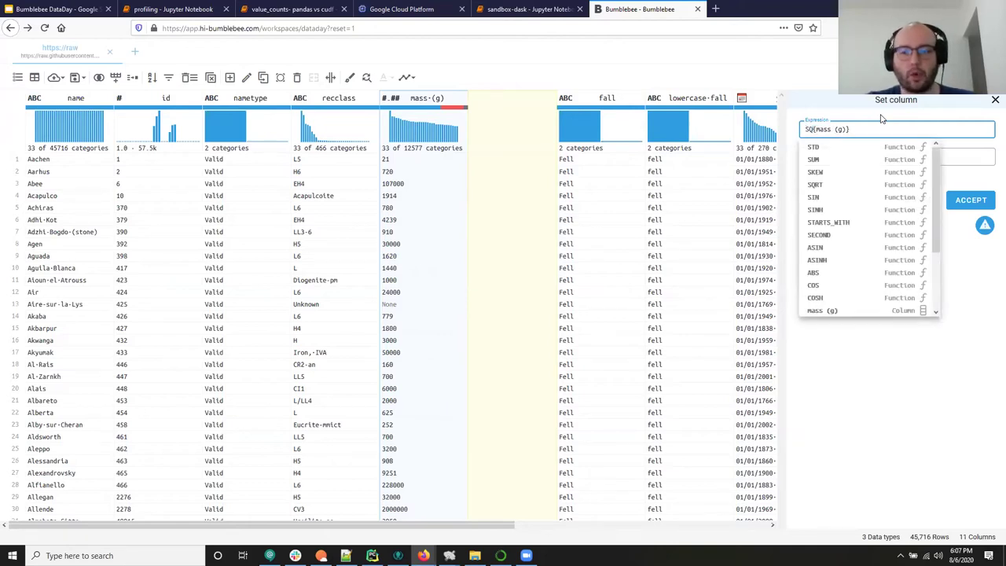
pyautogui.press('Down')
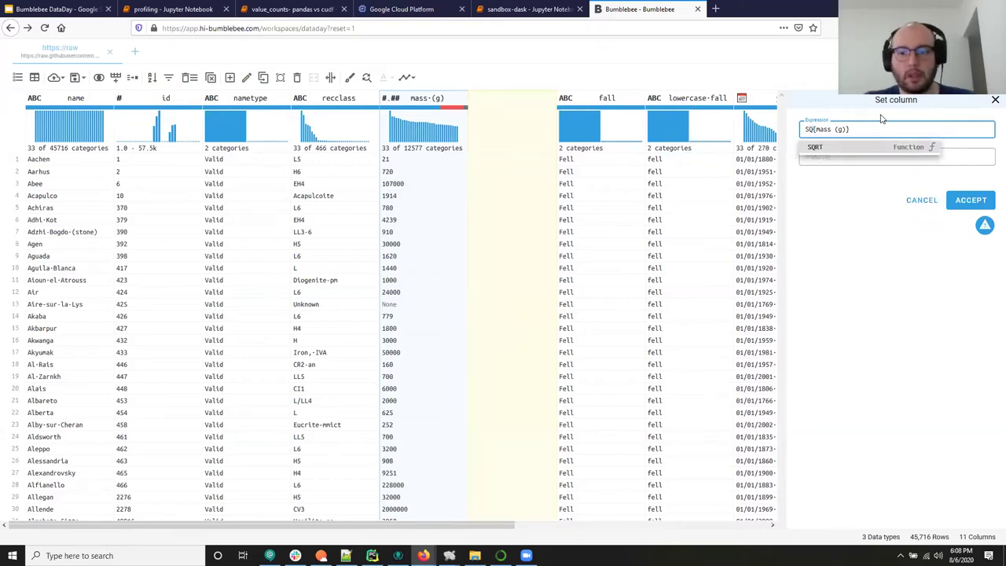
pyautogui.write('RT(')
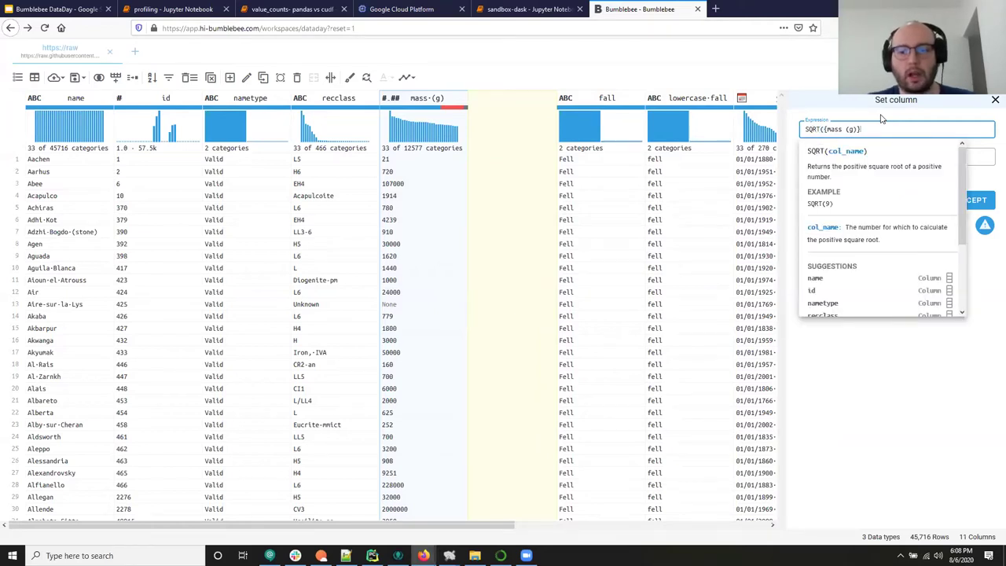
pyautogui.write(')')
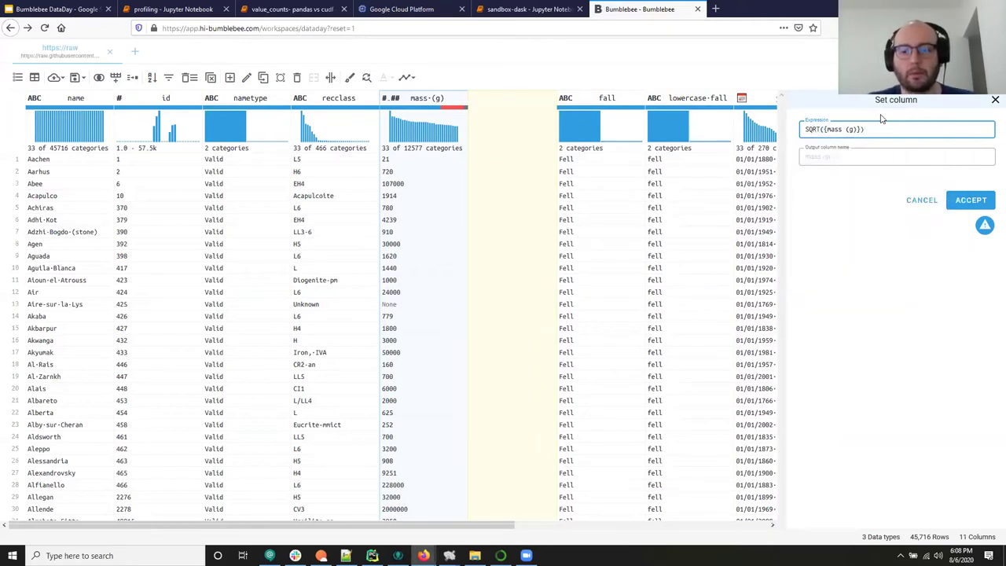
pyautogui.press('Left')
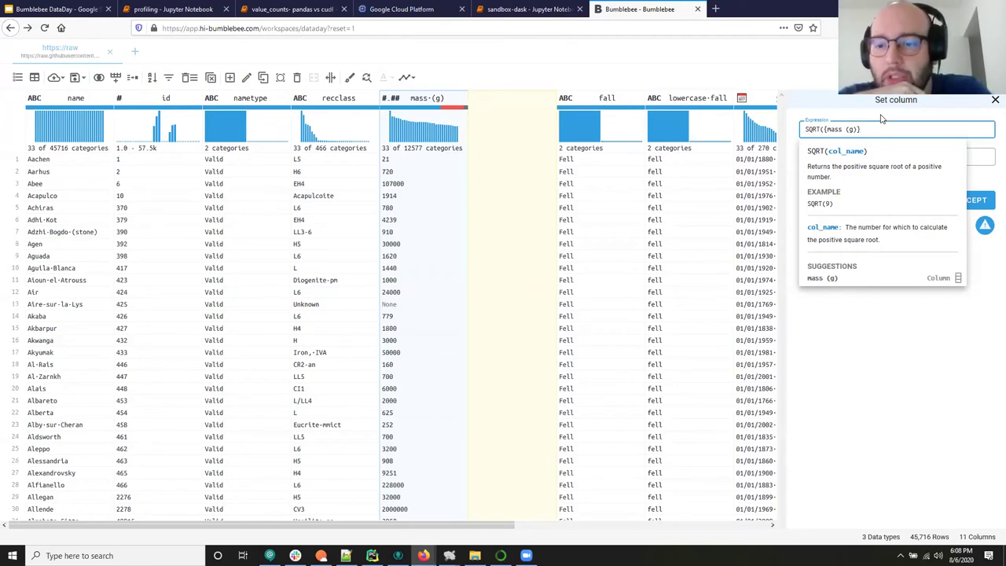
pyautogui.write(')')
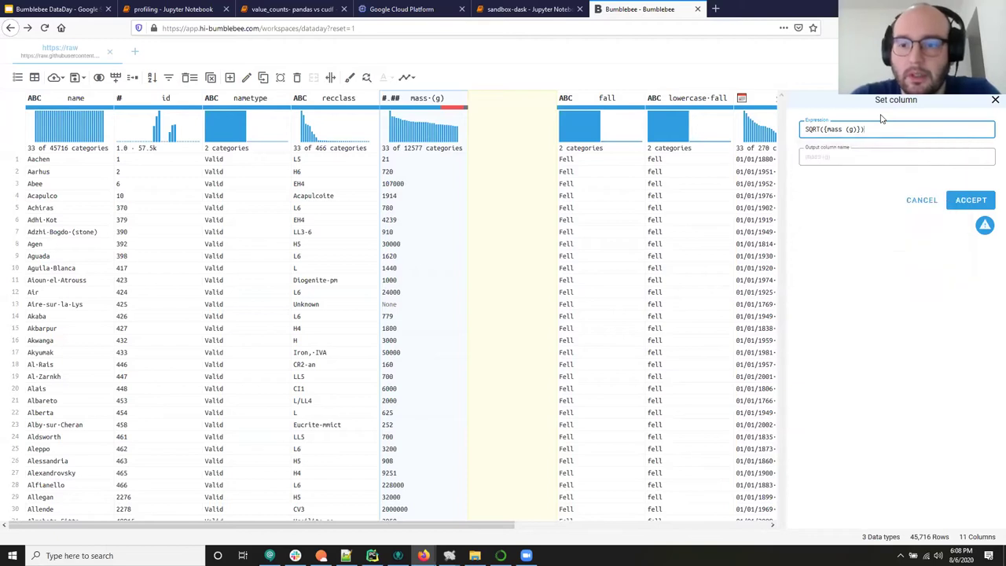
pyautogui.click(865, 155)
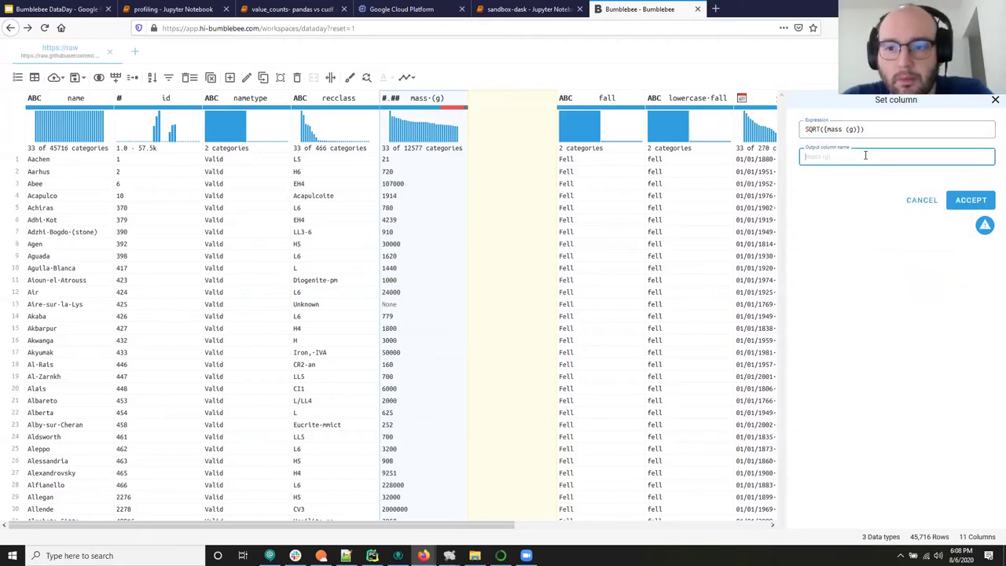
pyautogui.moveTo(988, 226)
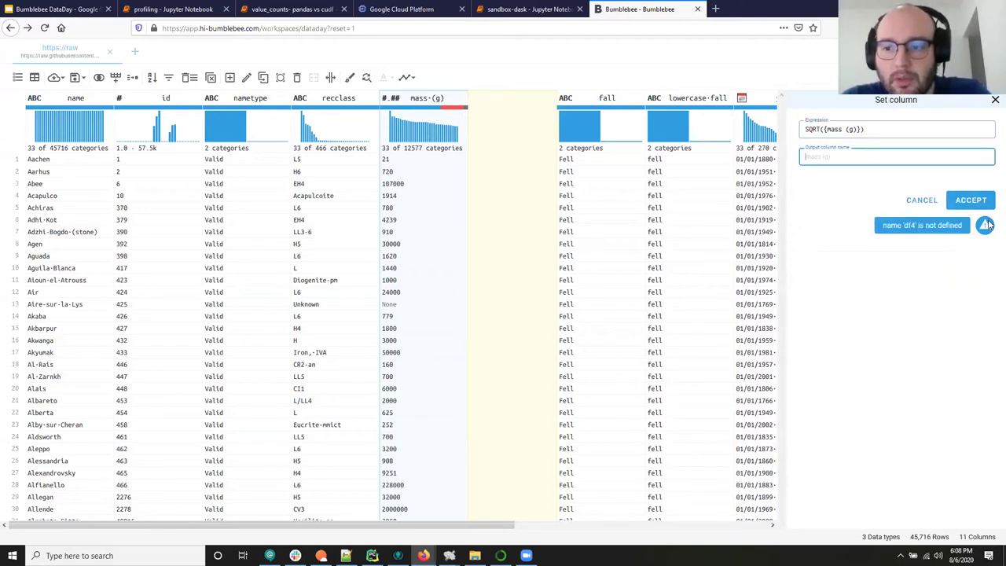
# Try the simpler expression id for the new column, with a as the output column name.
pyautogui.click(887, 131)
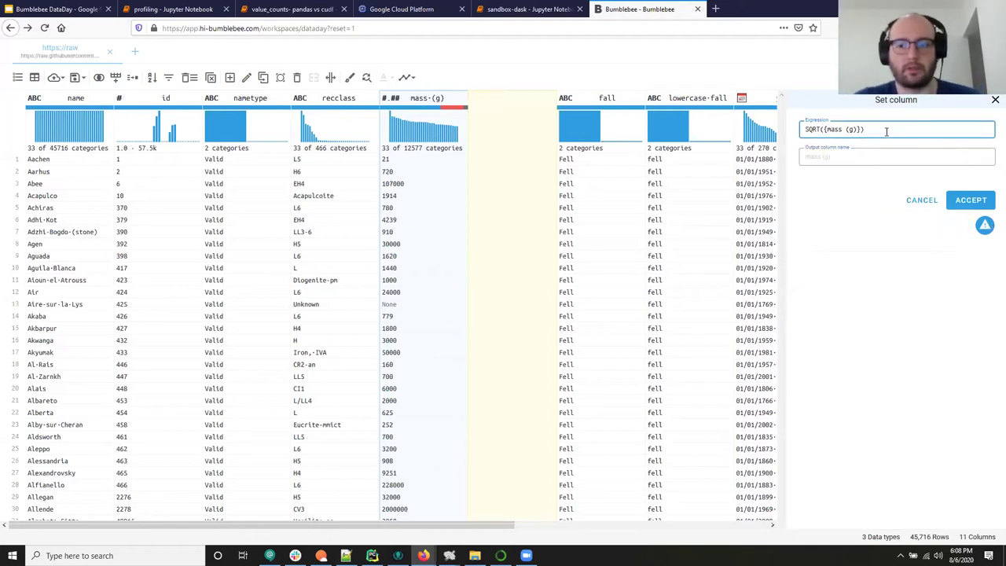
pyautogui.hotkey('ctrl', 'a')
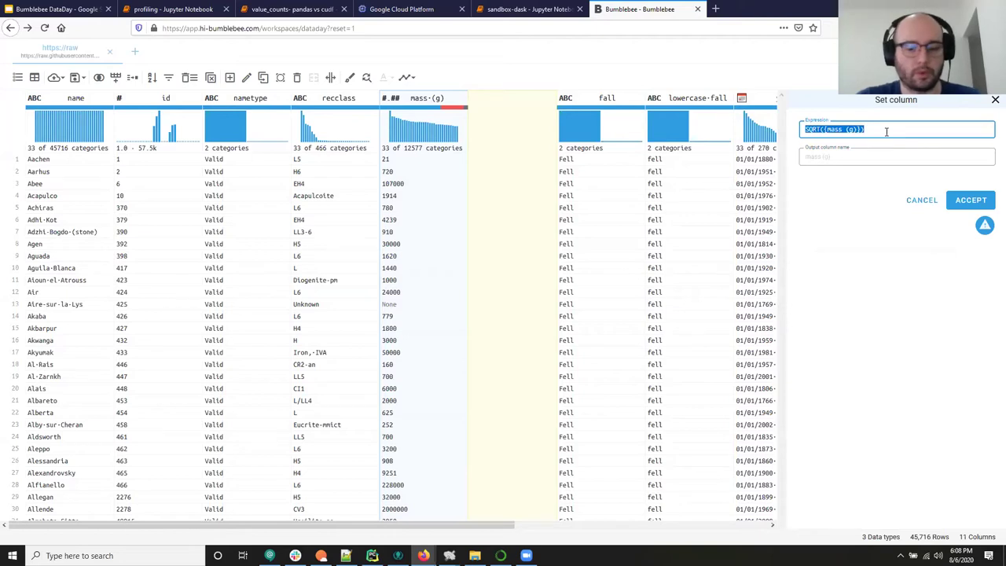
pyautogui.write('id')
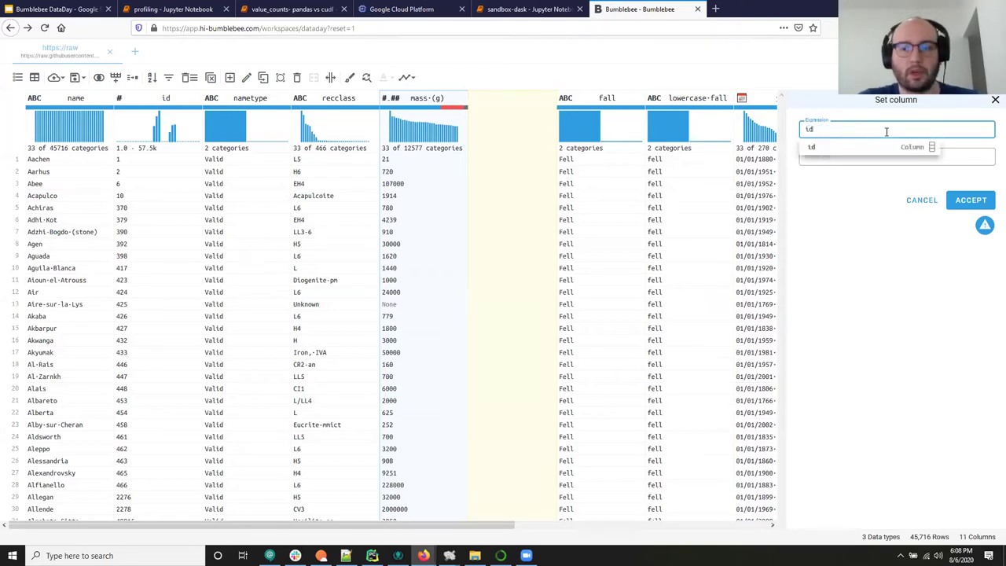
pyautogui.click(857, 151)
pyautogui.click(863, 157)
pyautogui.write('a')
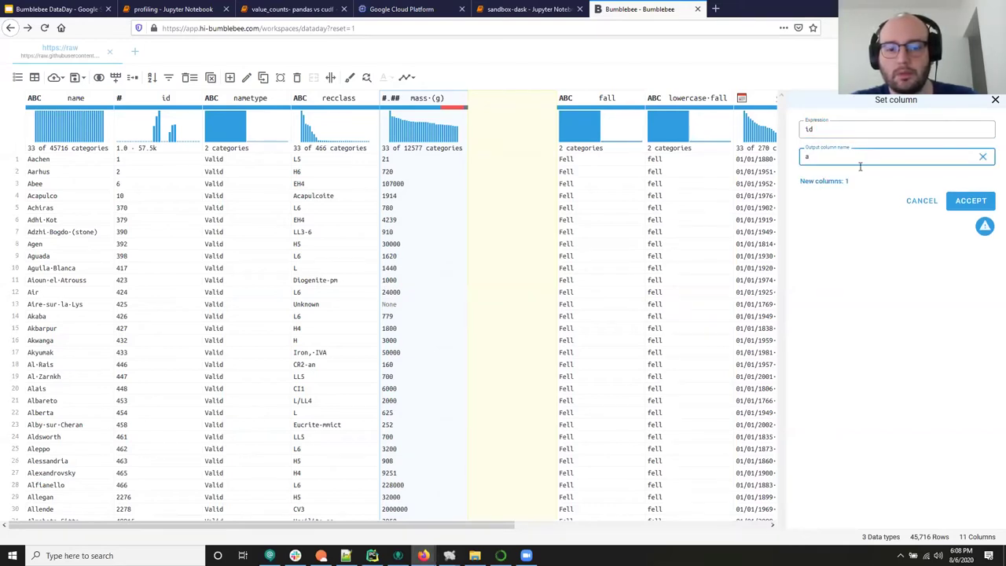
# Examine the browser's developer console for the cause of the column preview error, and close it.
pyautogui.click(844, 239)
pyautogui.press('F12')
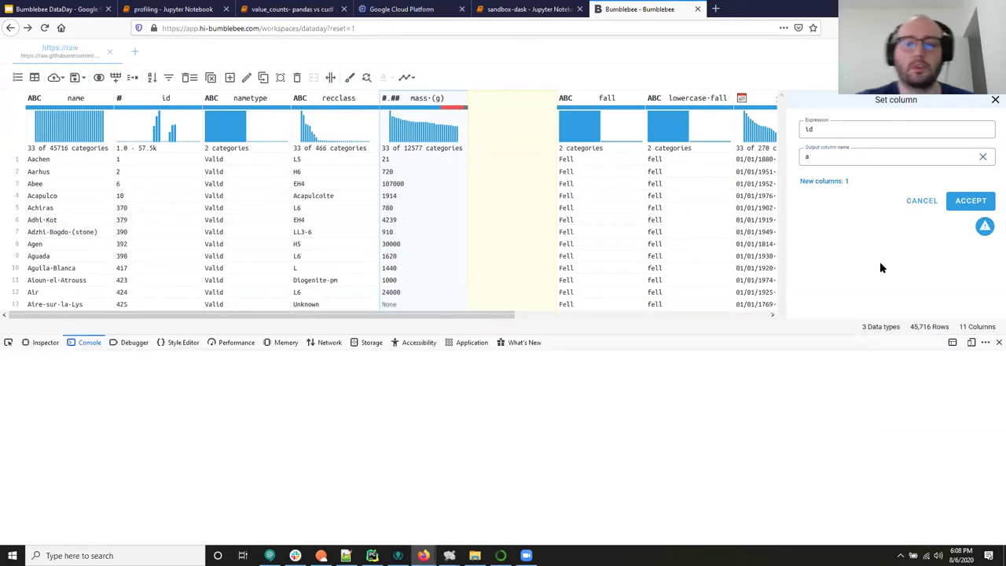
pyautogui.click(952, 344)
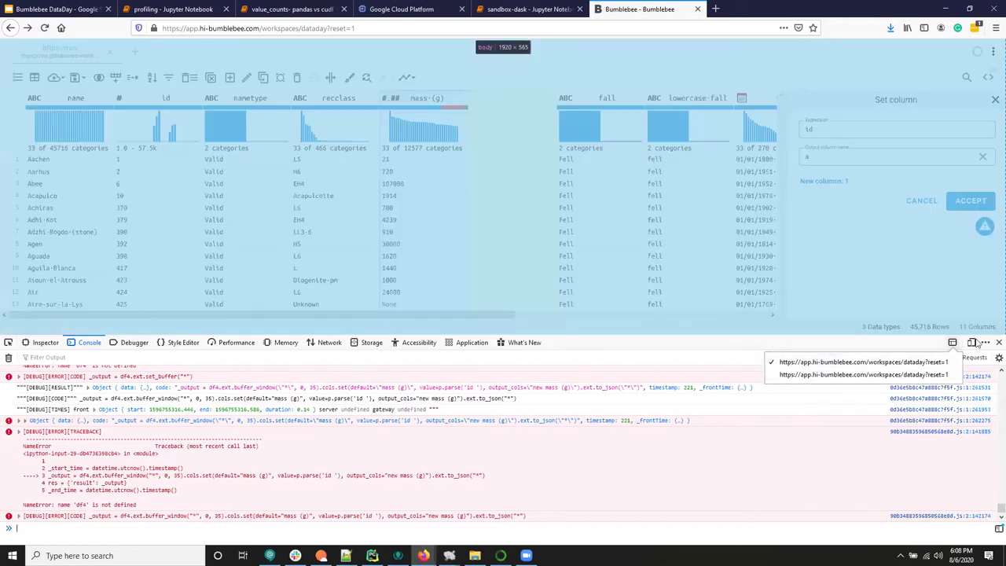
pyautogui.click(998, 342)
pyautogui.click(998, 342)
# Reload the workspace and set up a new column from mass (g) with the expression SQRT({mass (g)}).
pyautogui.click(44, 29)
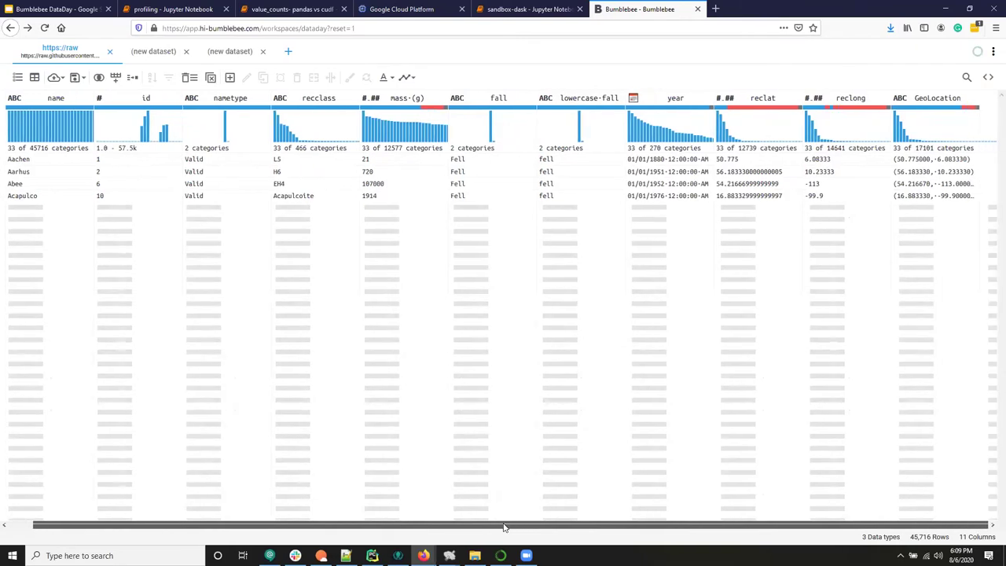
pyautogui.click(437, 104)
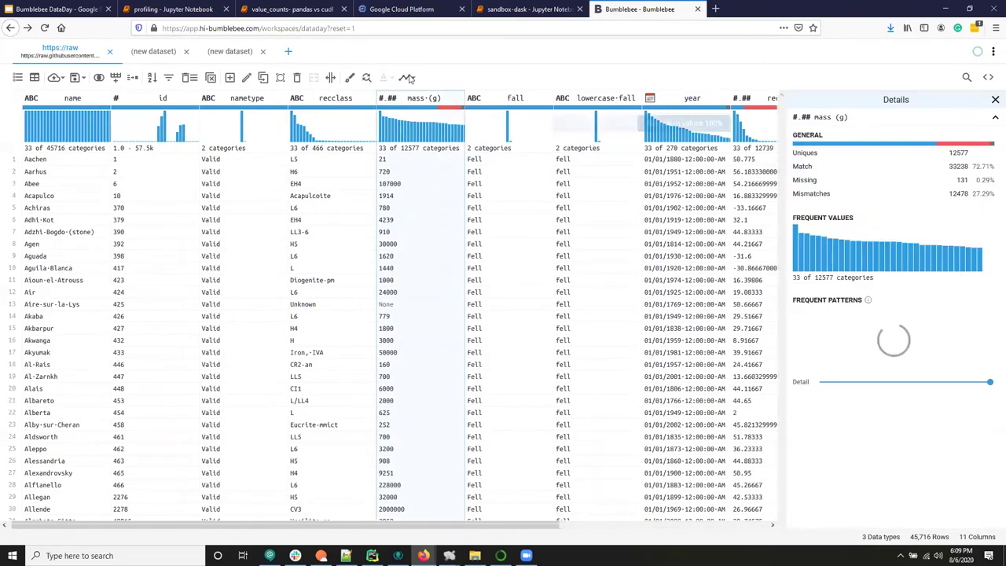
pyautogui.click(231, 78)
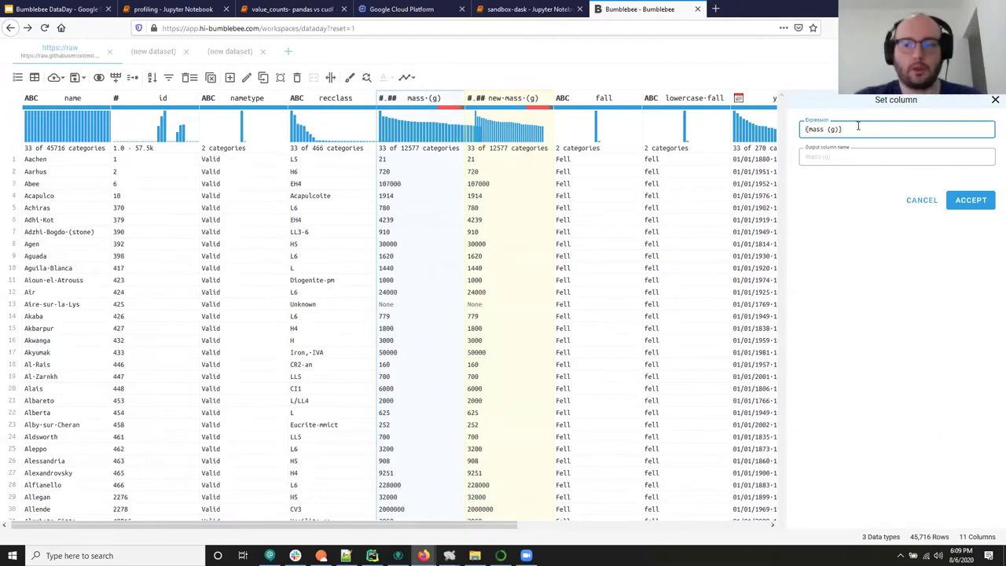
pyautogui.press('Home')
pyautogui.write('SQRT(')
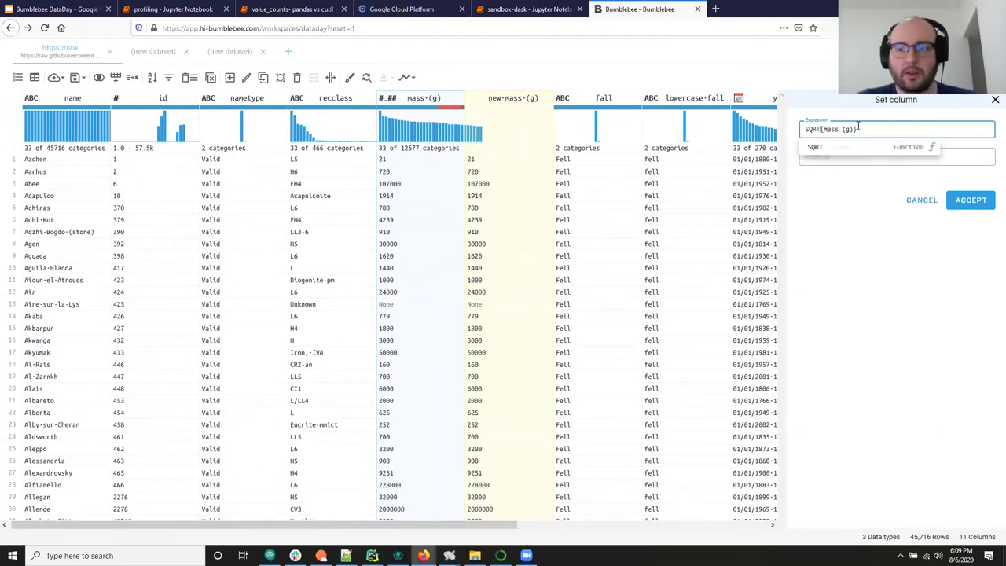
pyautogui.click(858, 128)
pyautogui.write(')')
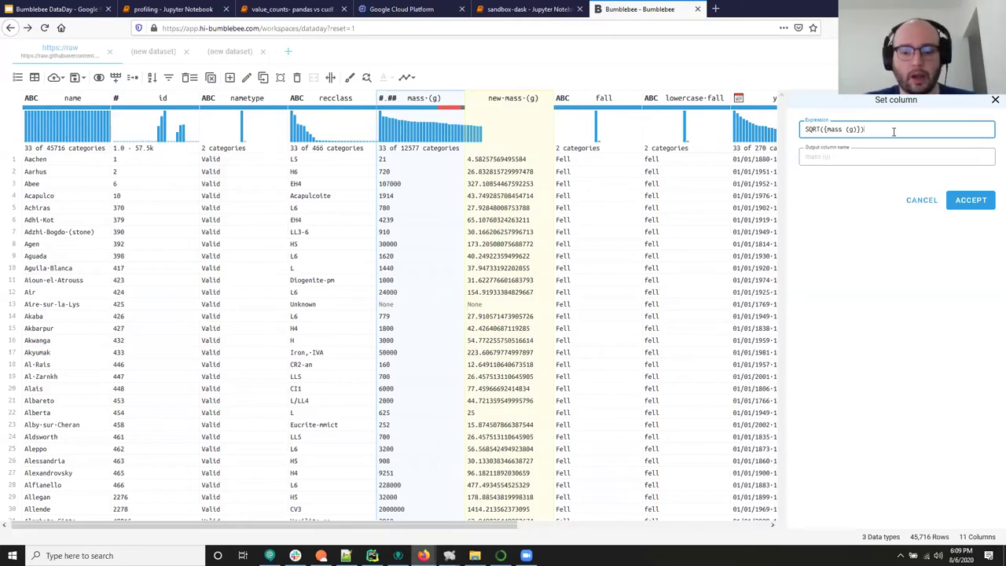
# Extend the column expression by adding the minimum of the id column, MIN(id), to the square root.
pyautogui.write('MIN()')
pyautogui.press('Left')
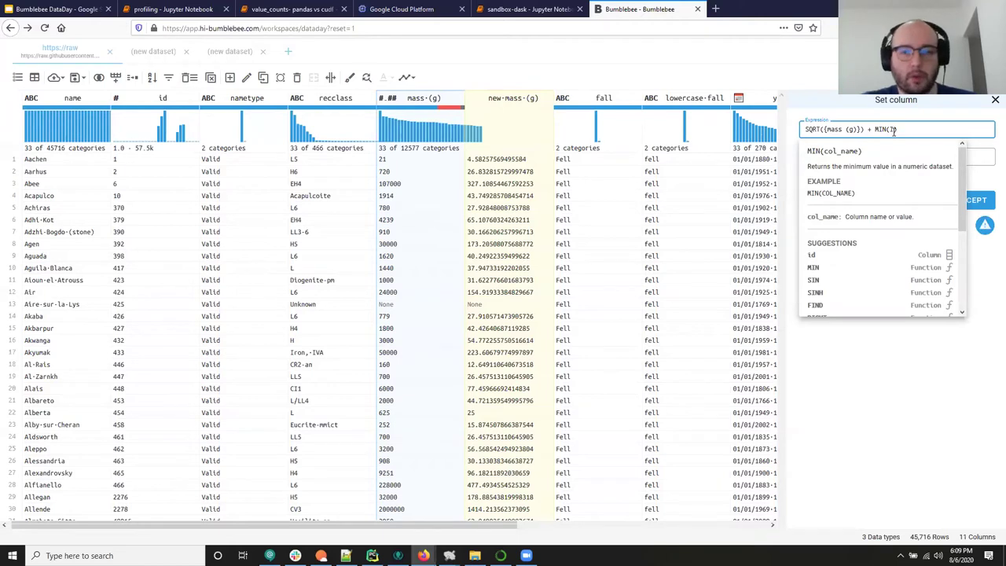
pyautogui.write('id')
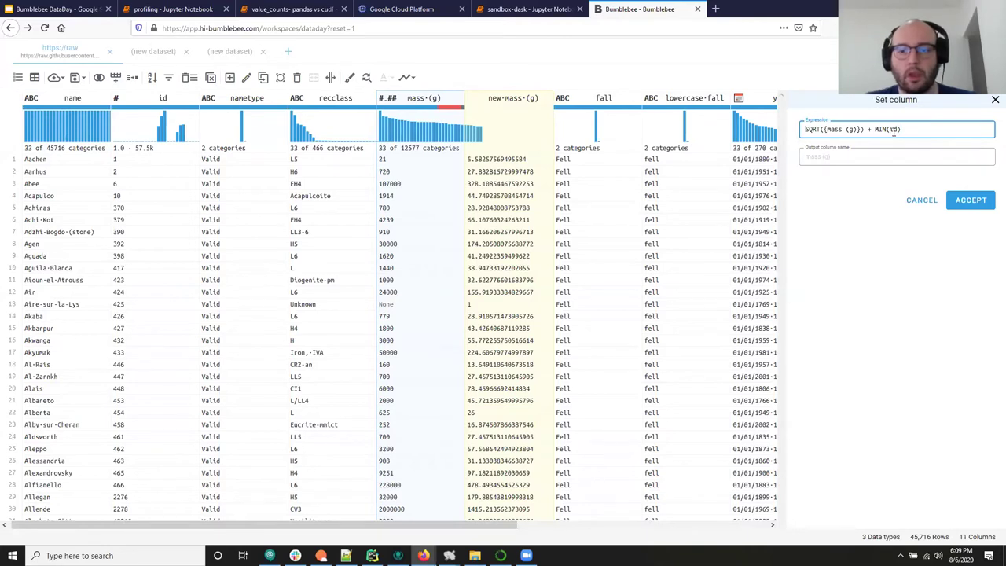
# Round the whole column expression to 2 decimals with ROUND and add 100 to the result.
pyautogui.press('Home')
pyautogui.write('ROUND(')
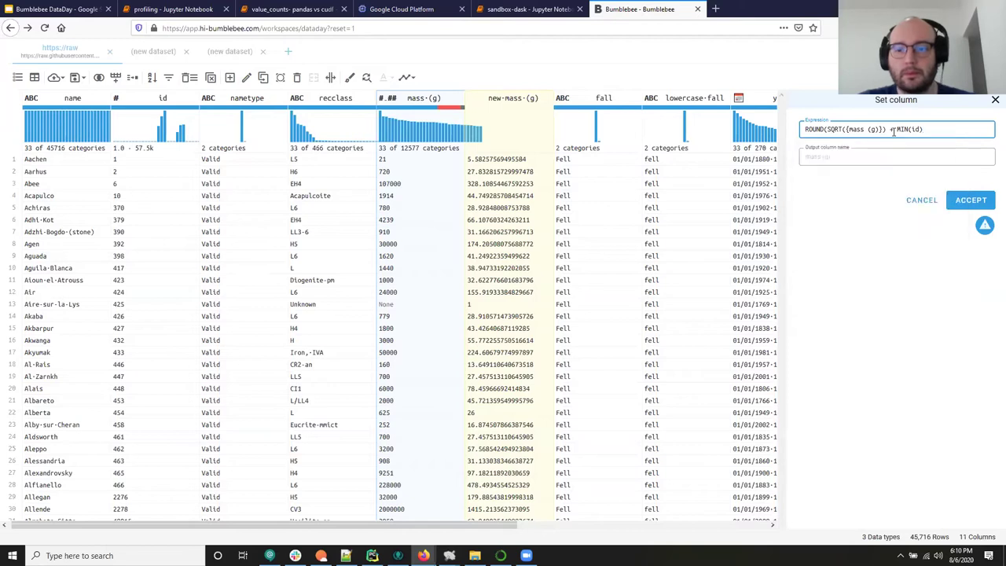
pyautogui.write(',2')
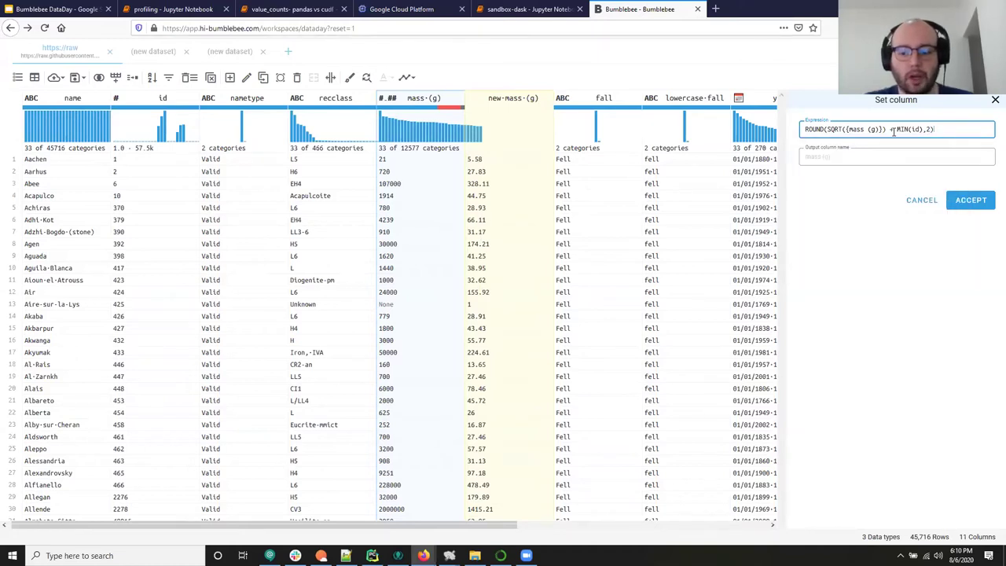
pyautogui.write('00')
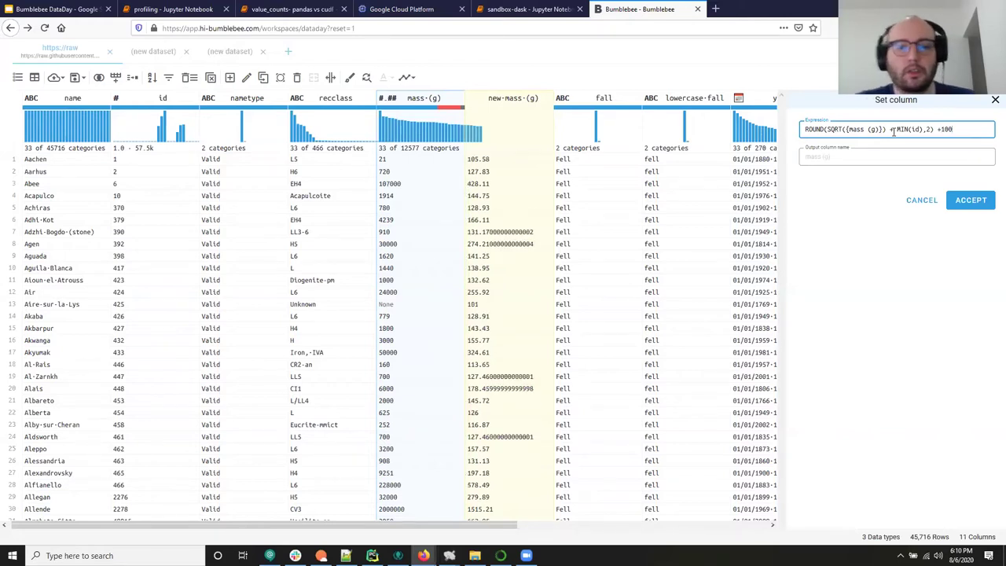
# Move the +100 inside the rounding so the expression reads ROUND(SQRT({mass (g)}) + MIN(id) +100,2).
pyautogui.click(860, 158)
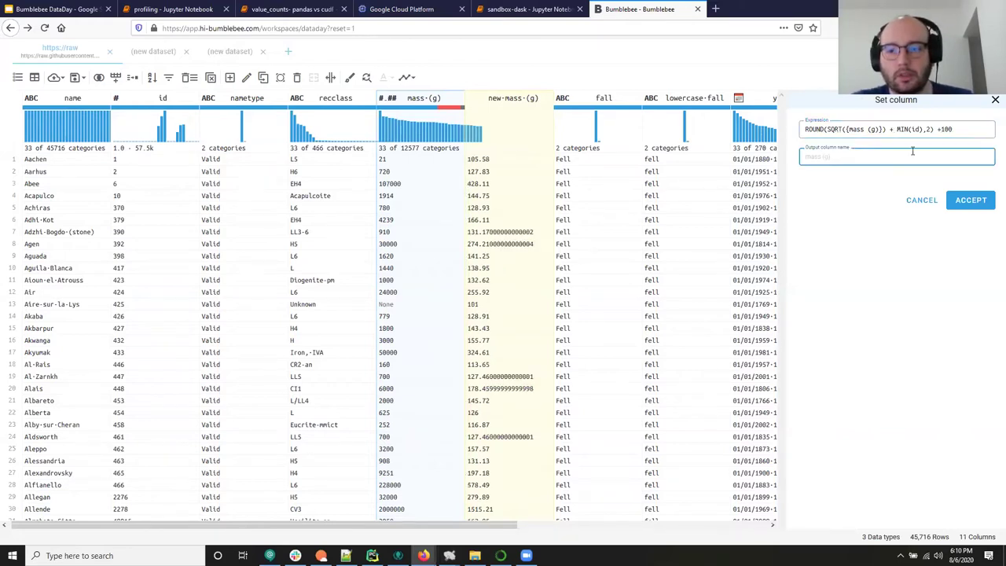
pyautogui.click(939, 131)
pyautogui.press('BackSpace')
pyautogui.press('BackSpace')
pyautogui.press('BackSpace')
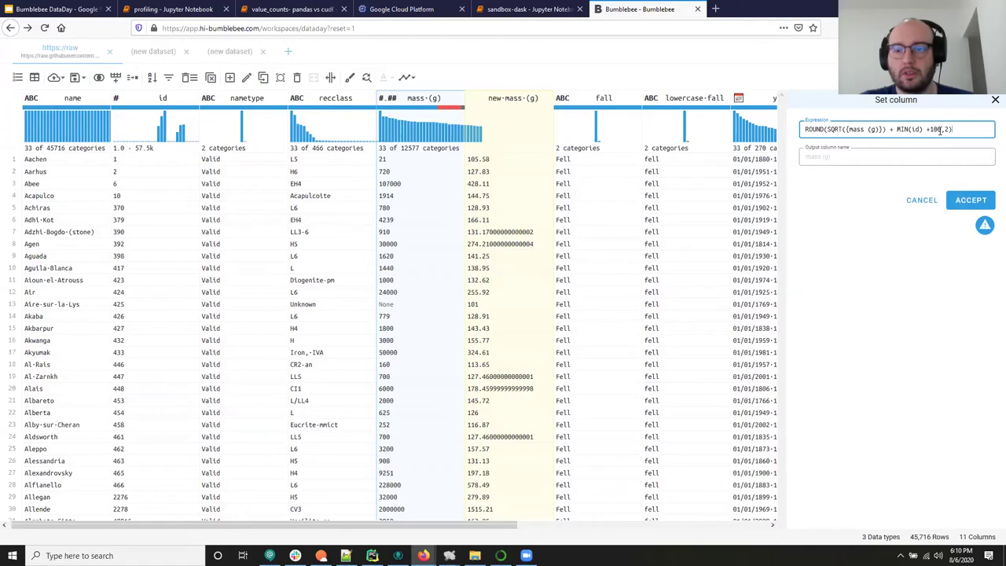
pyautogui.write(',2)')
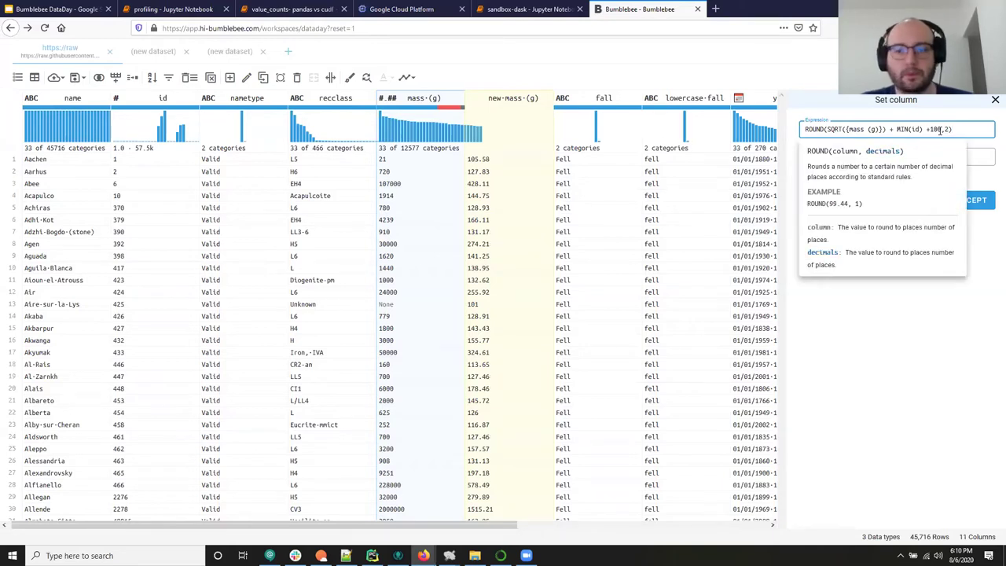
pyautogui.click(985, 159)
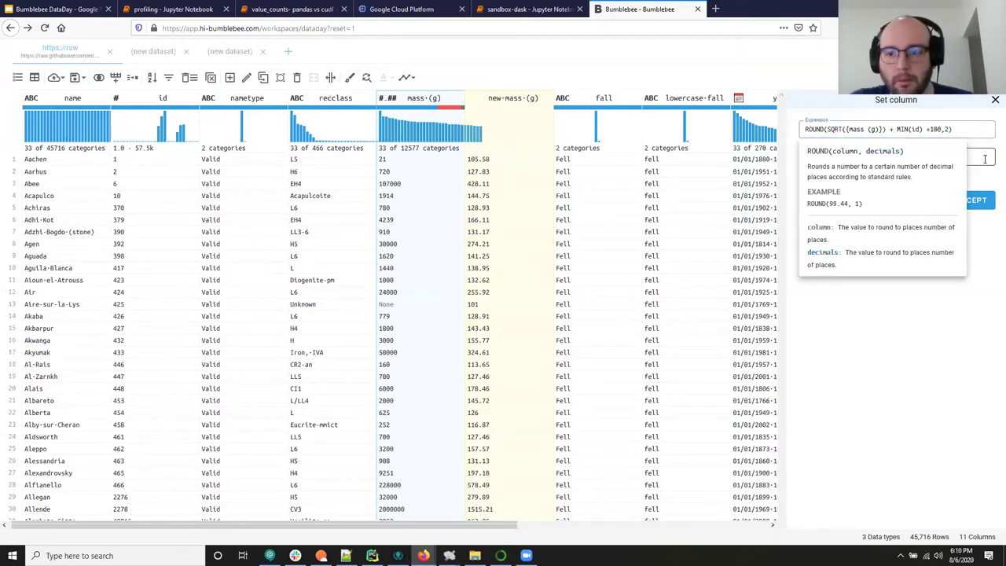
pyautogui.click(884, 131)
# Name the output column nueva_columna, create it, and view it at the end of the table.
pyautogui.click(864, 162)
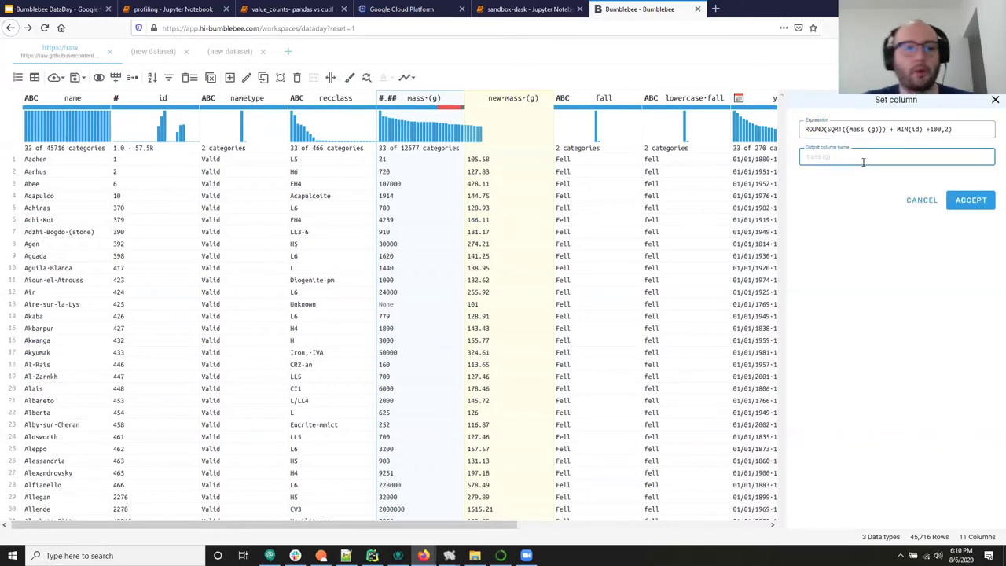
pyautogui.write('nueva c')
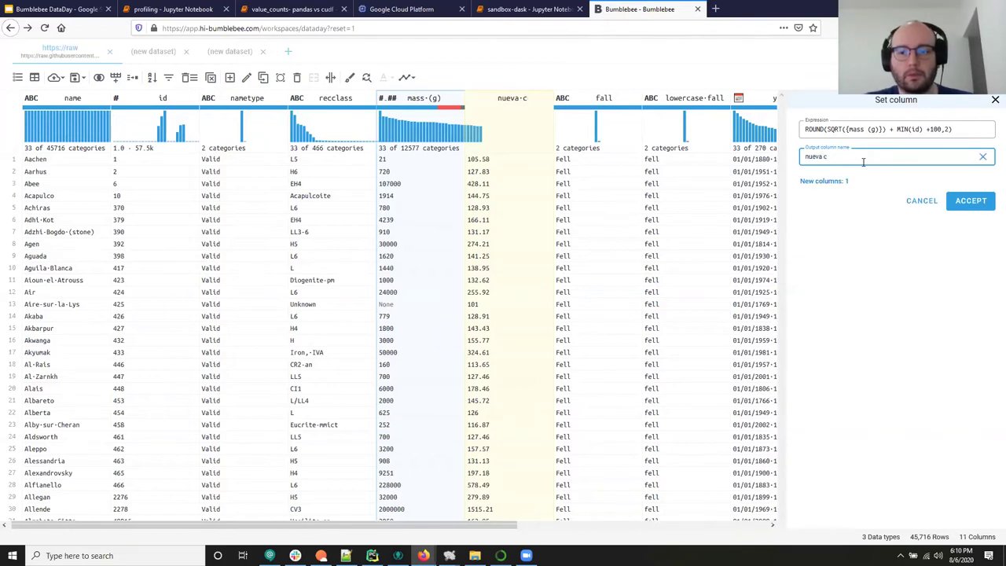
pyautogui.write('olumna')
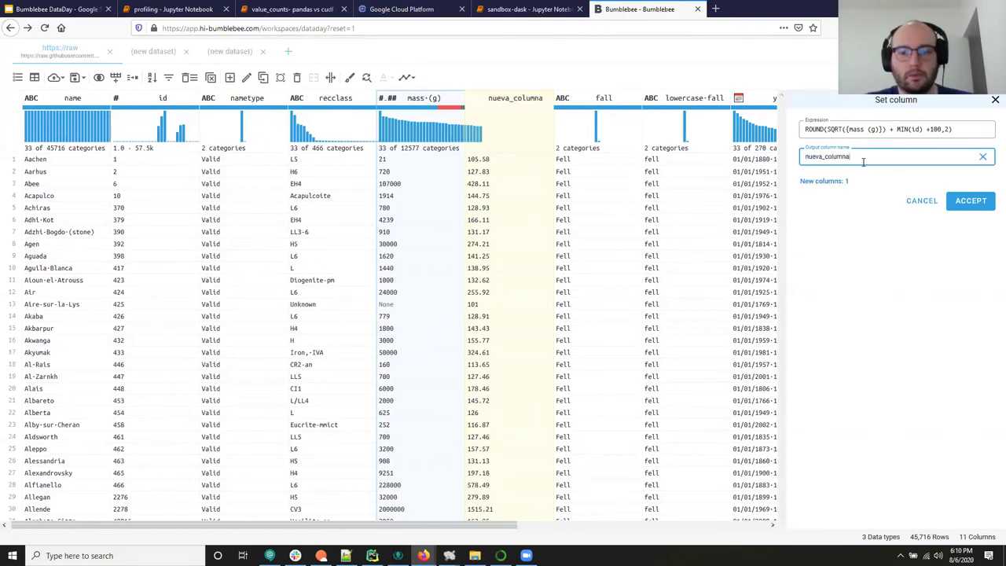
pyautogui.click(971, 201)
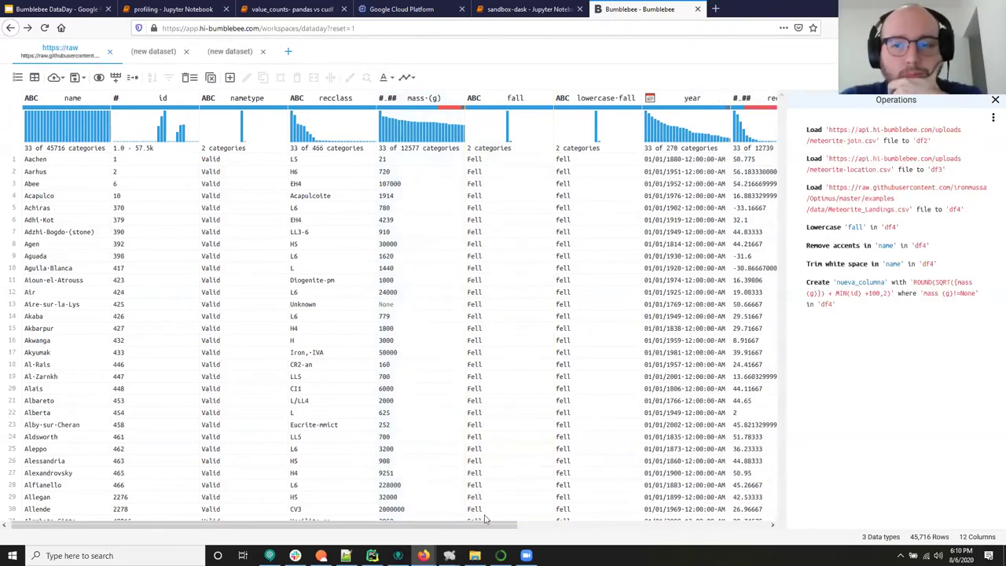
pyautogui.moveTo(482, 525); pyautogui.dragTo(641, 519)
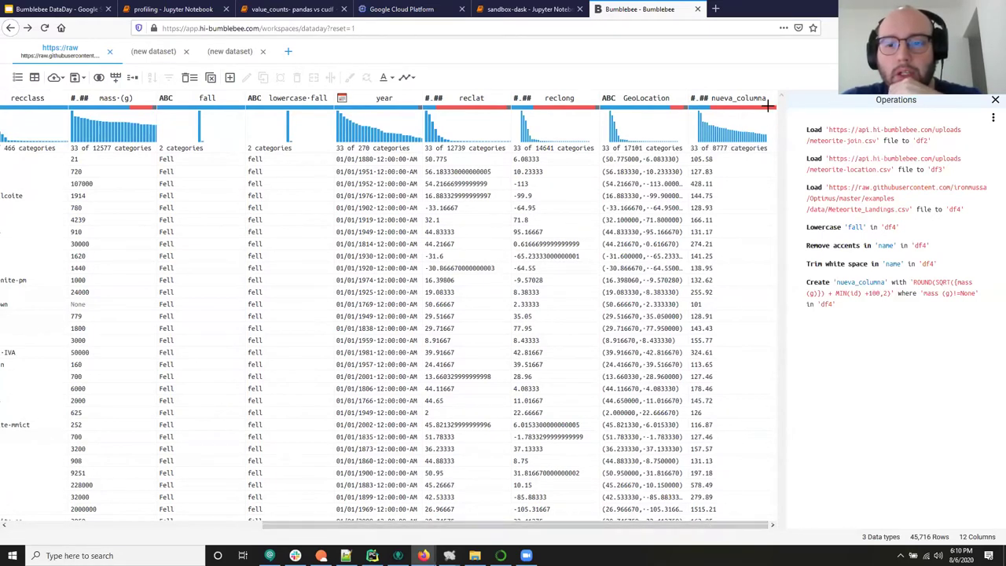
# Open the missing-value filter for mass (g) and limit the preview to the matching rows only.
pyautogui.moveTo(634, 527); pyautogui.dragTo(495, 516)
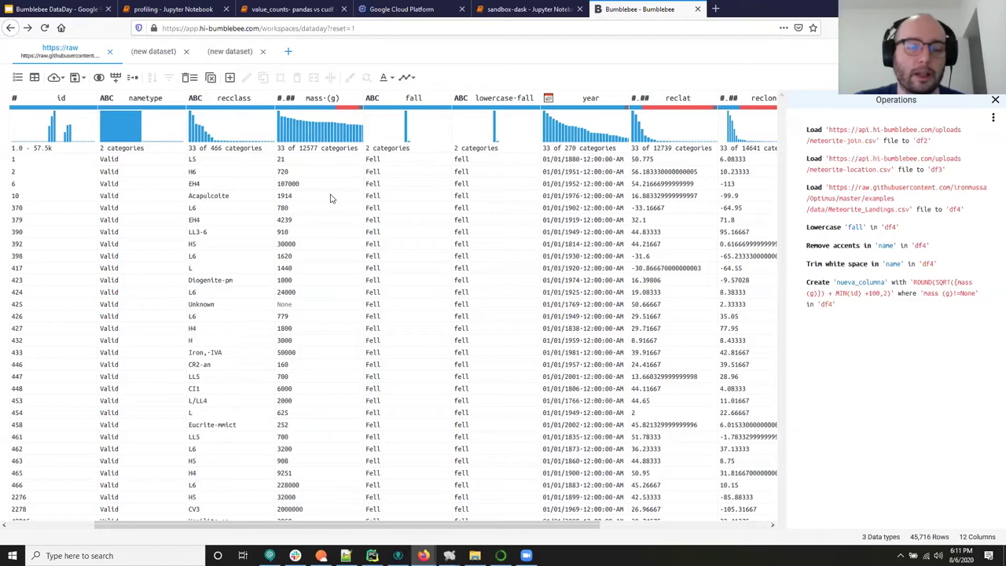
pyautogui.moveTo(344, 105)
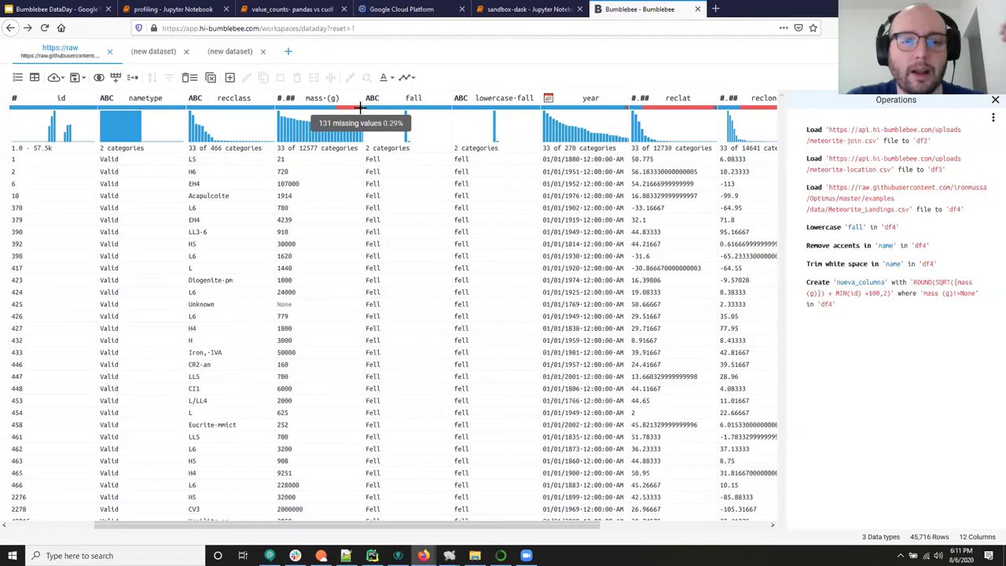
pyautogui.click(361, 109)
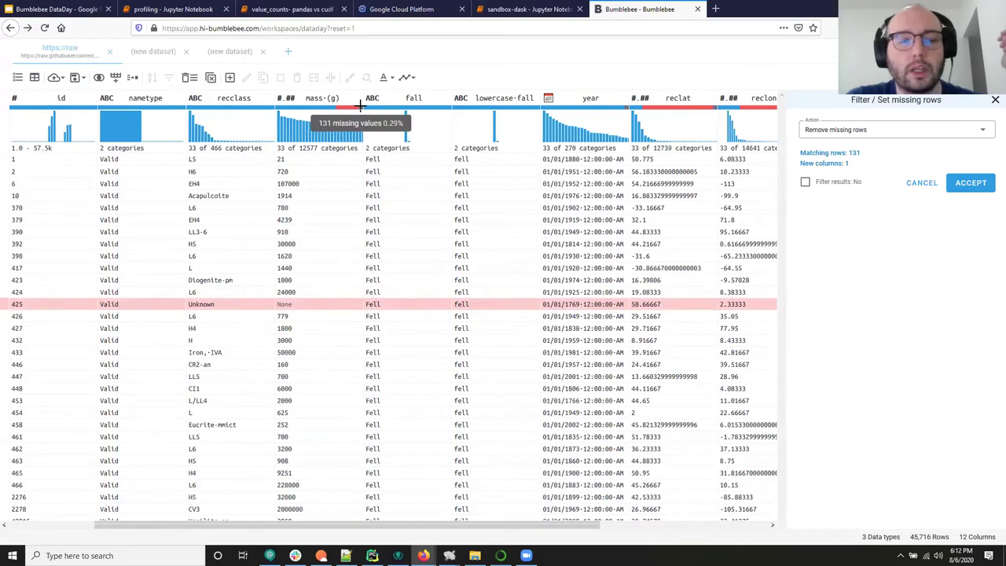
pyautogui.scroll(-3, 296, 336)
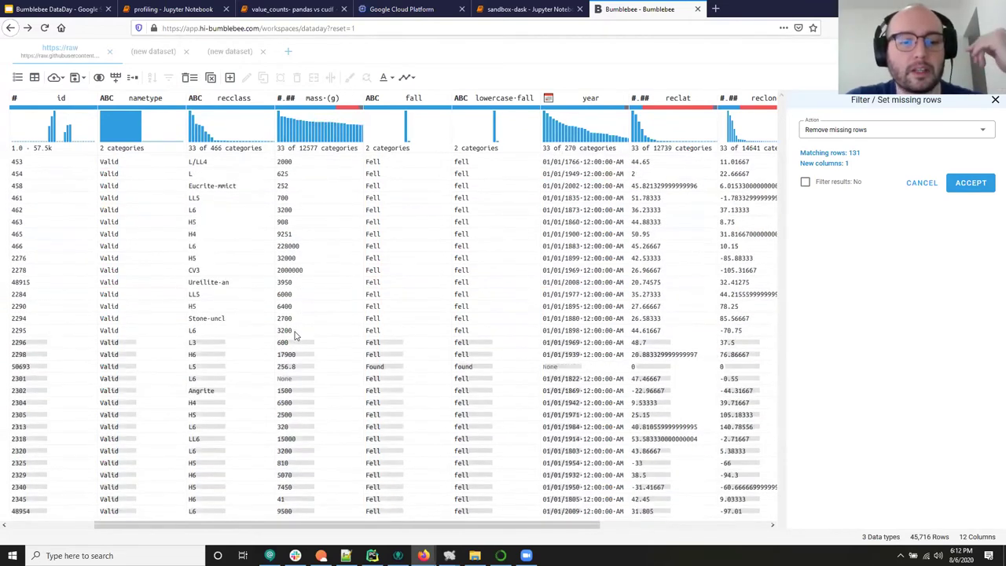
pyautogui.scroll(4, 442, 267)
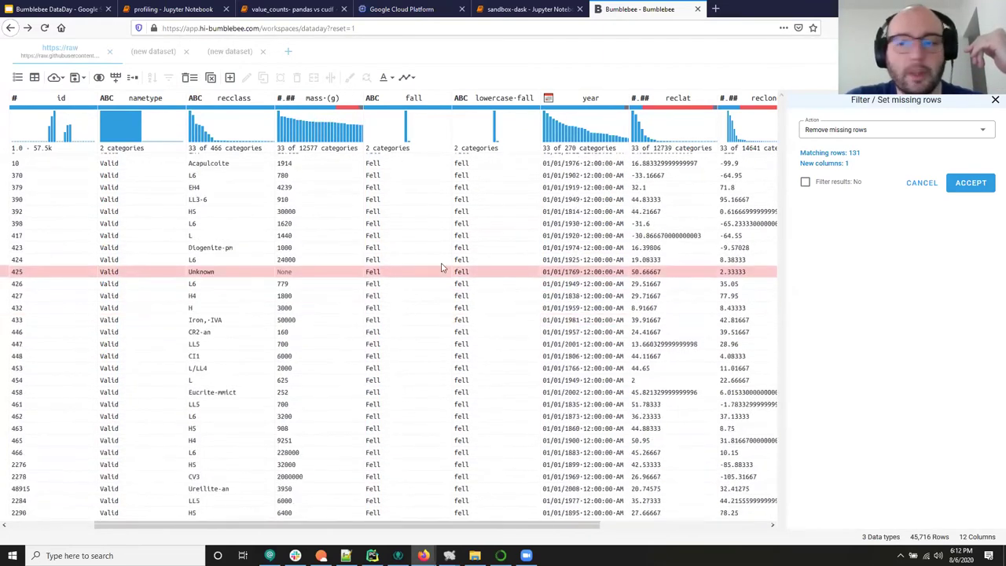
pyautogui.scroll(-2, 441, 268)
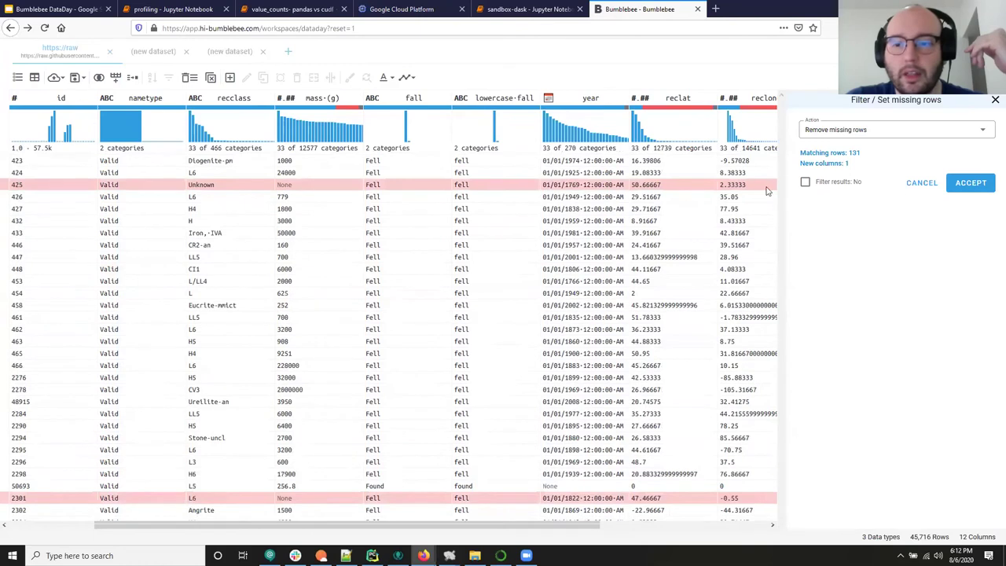
pyautogui.click(807, 184)
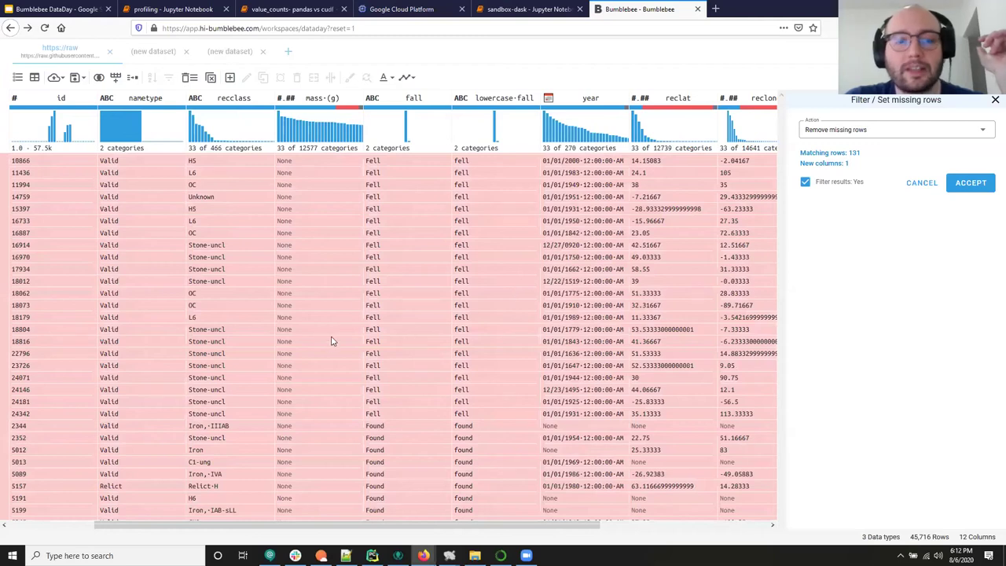
# Keep Remove missing rows as the action and apply it to mass (g).
pyautogui.moveTo(388, 531); pyautogui.dragTo(414, 520)
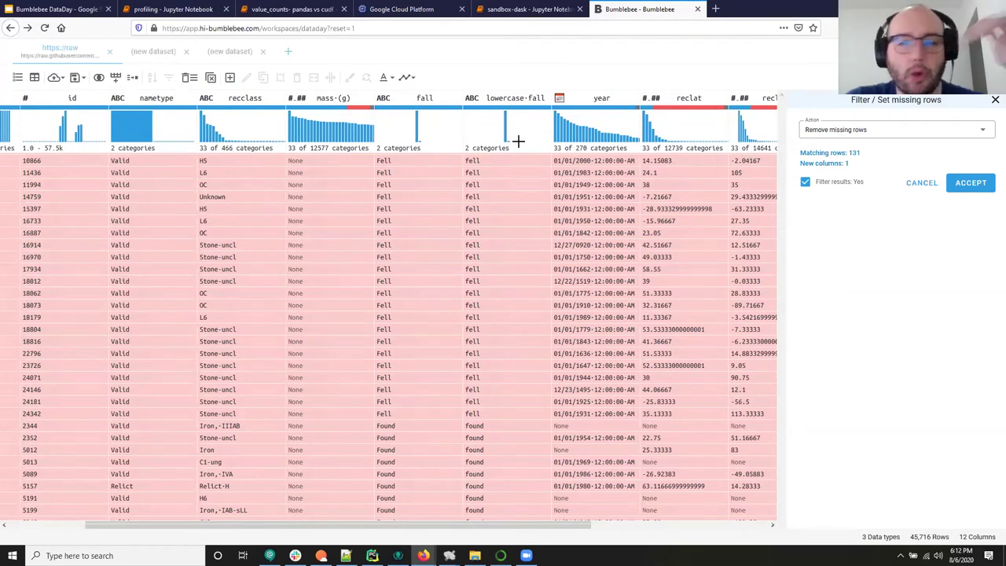
pyautogui.click(877, 136)
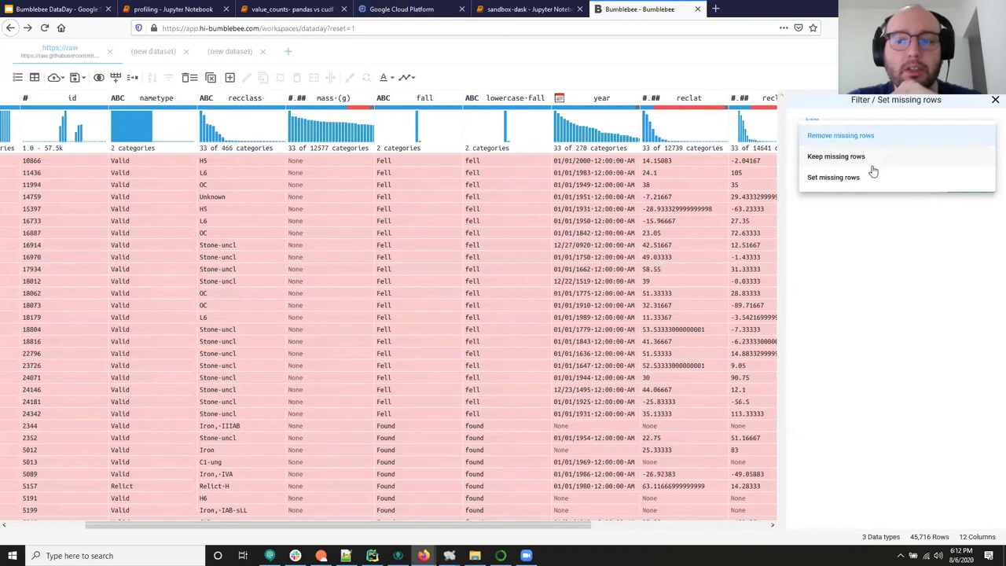
pyautogui.click(871, 136)
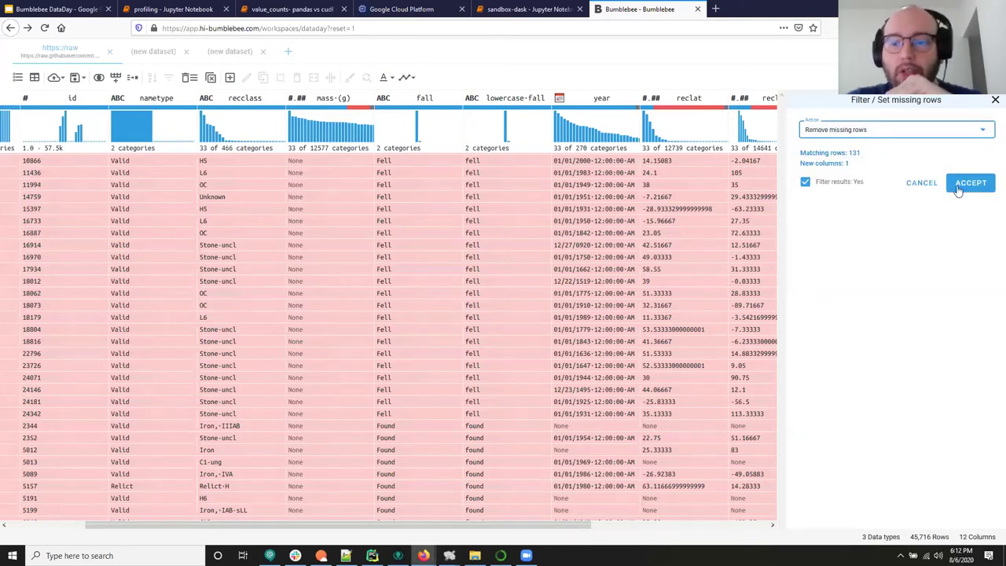
pyautogui.doubleClick(855, 153)
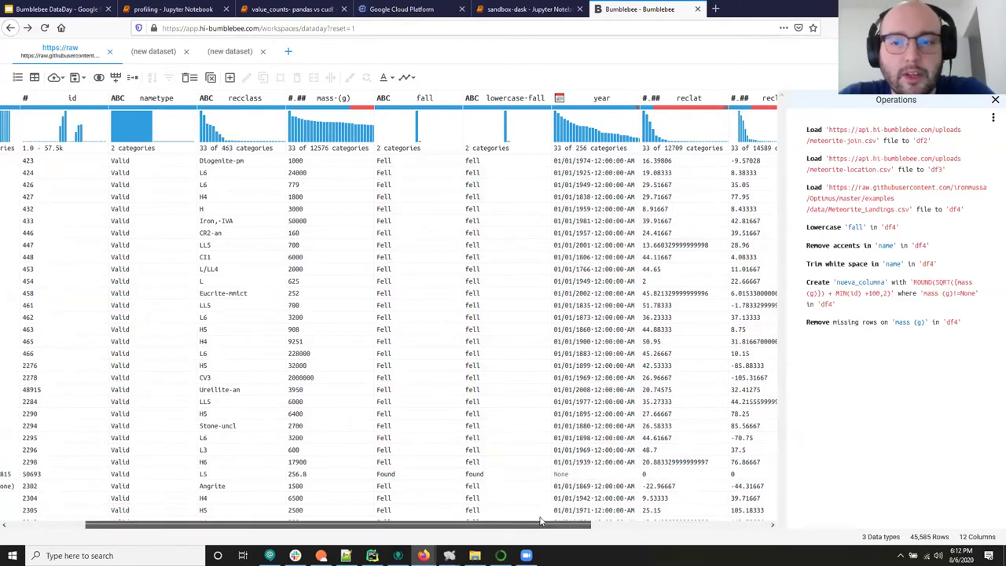
# Try the Set mismatch rows action on the mismatched values of mass (g) and cancel it.
pyautogui.moveTo(541, 524); pyautogui.dragTo(616, 509)
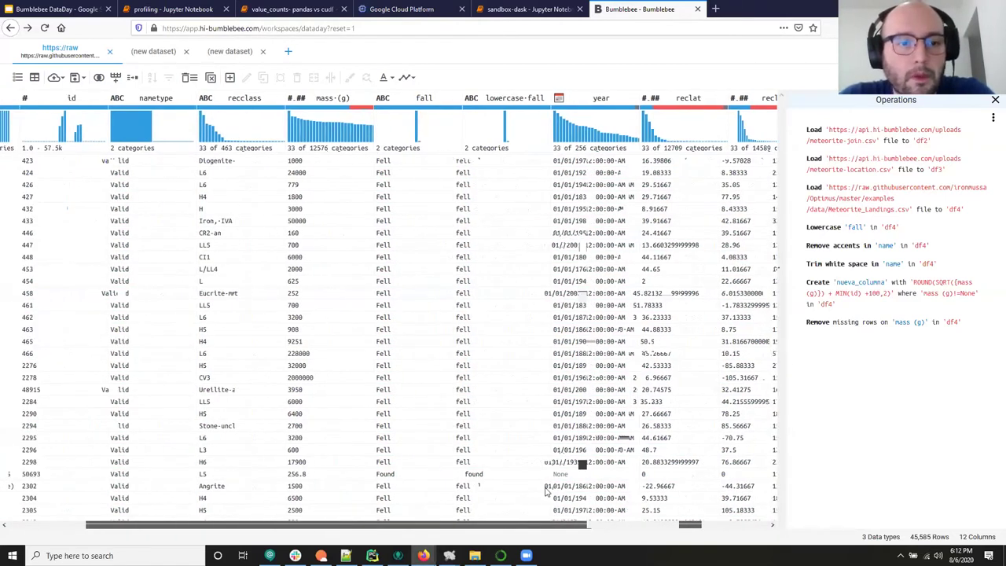
pyautogui.hscroll(3, 550, 493)
pyautogui.hscroll(-3, 541, 492)
pyautogui.moveTo(333, 108)
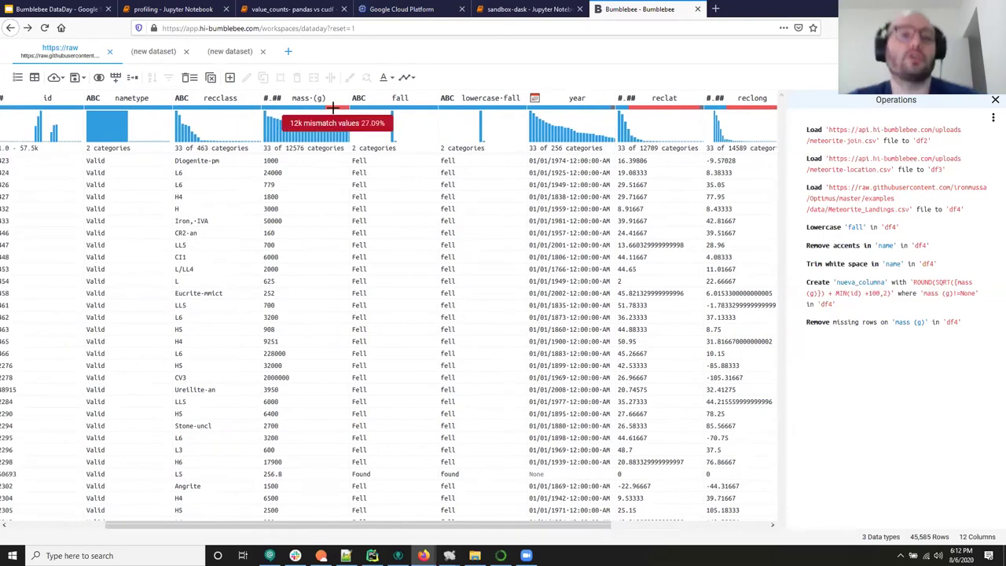
pyautogui.click(334, 108)
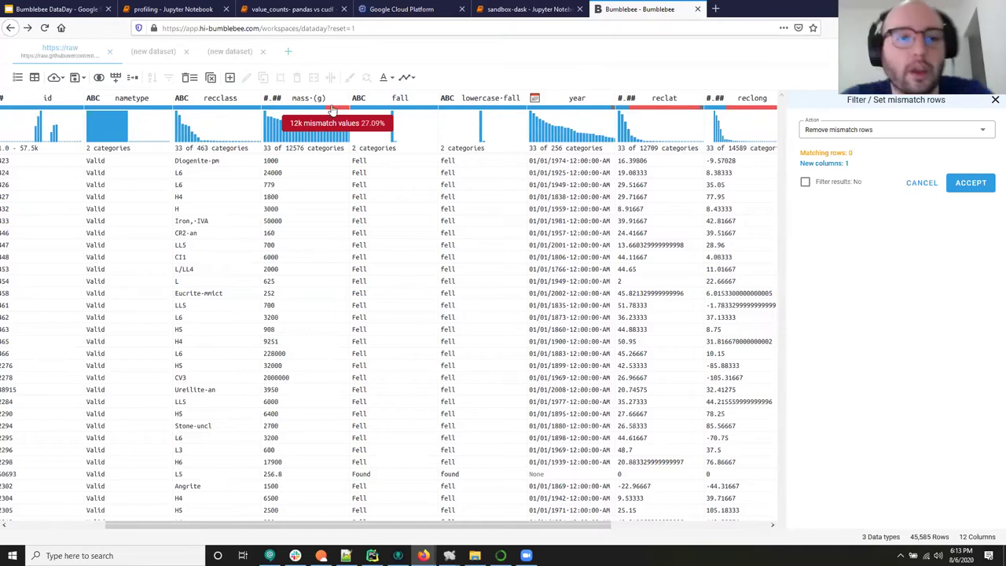
pyautogui.moveTo(335, 106)
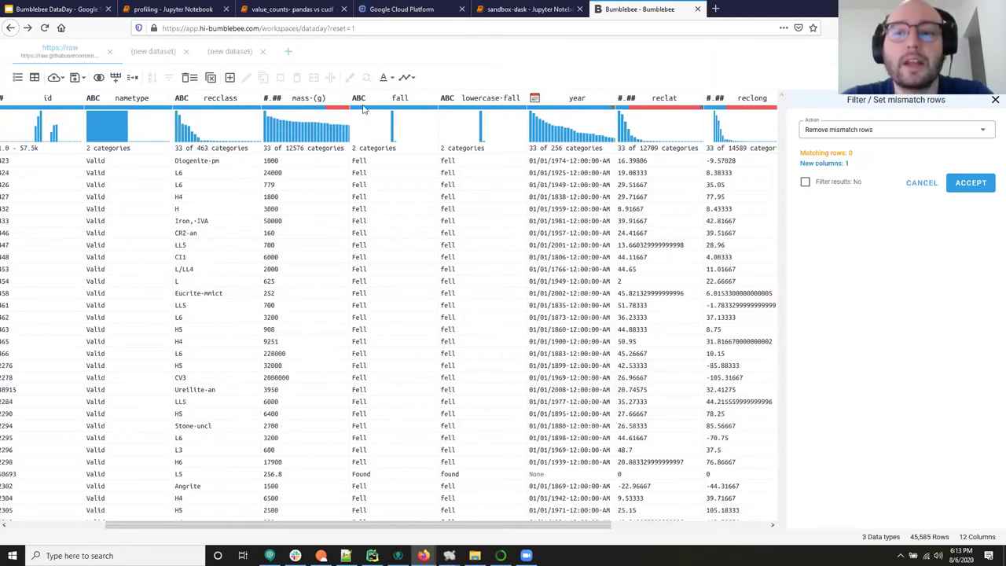
pyautogui.click(841, 127)
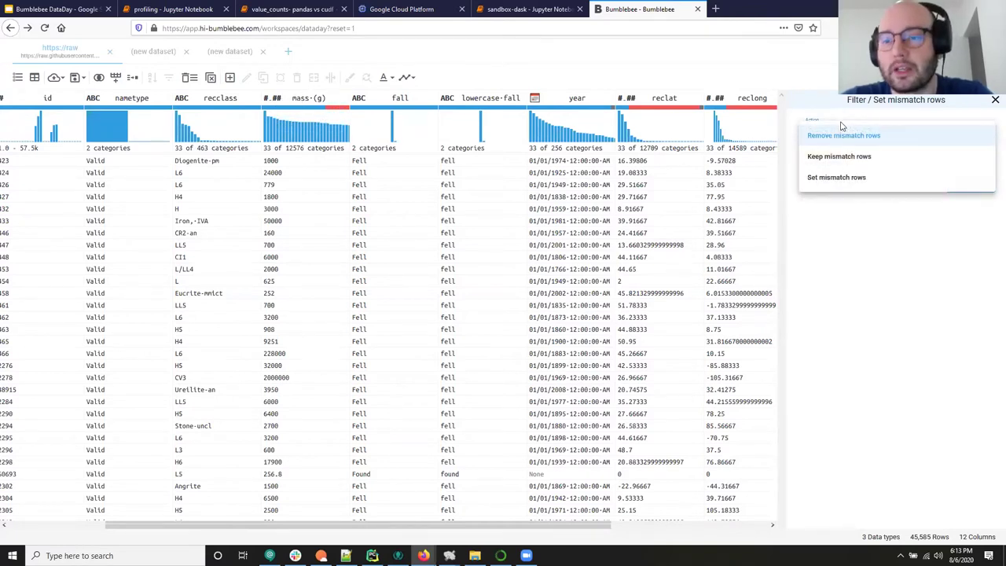
pyautogui.click(840, 180)
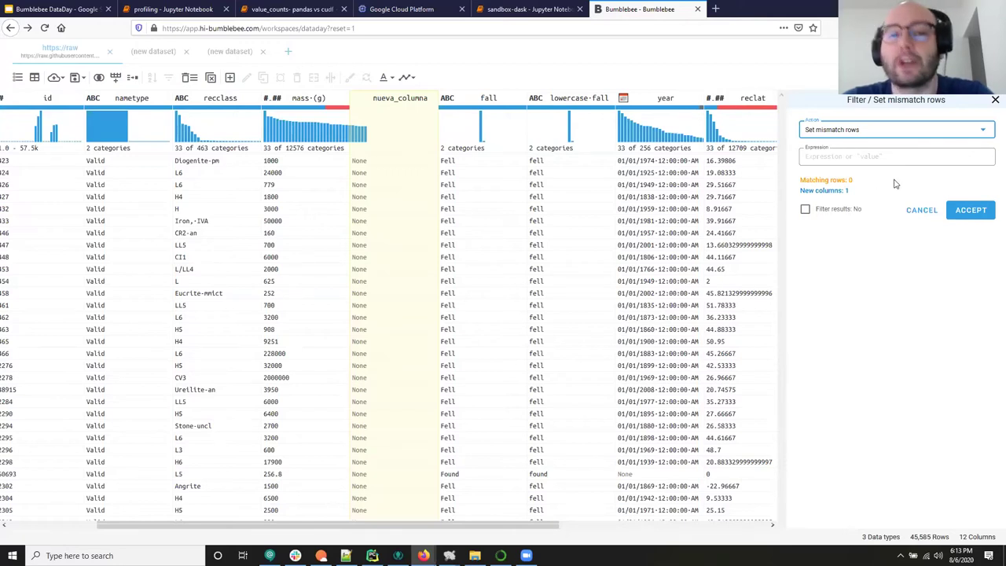
pyautogui.click(924, 214)
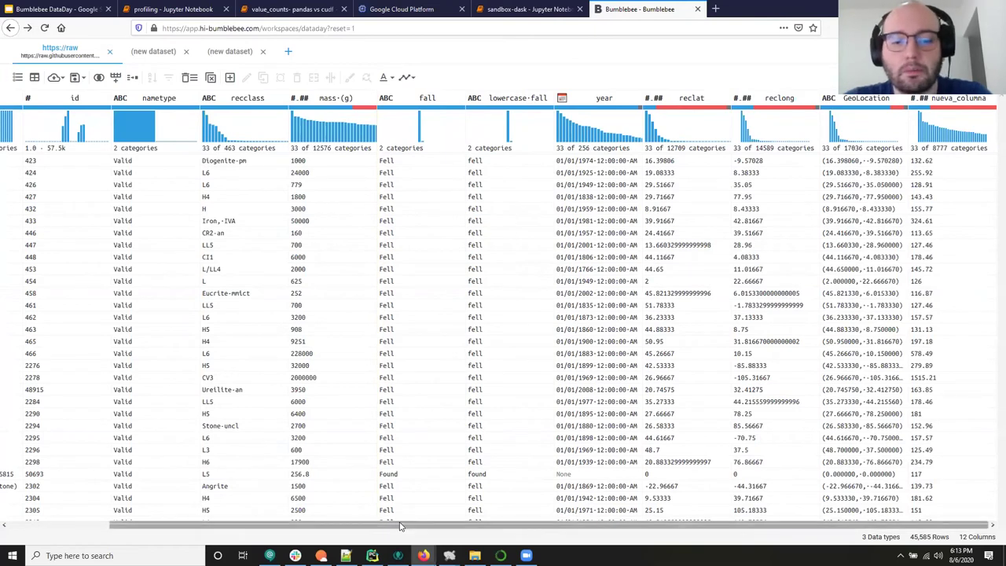
pyautogui.moveTo(401, 526); pyautogui.dragTo(395, 527)
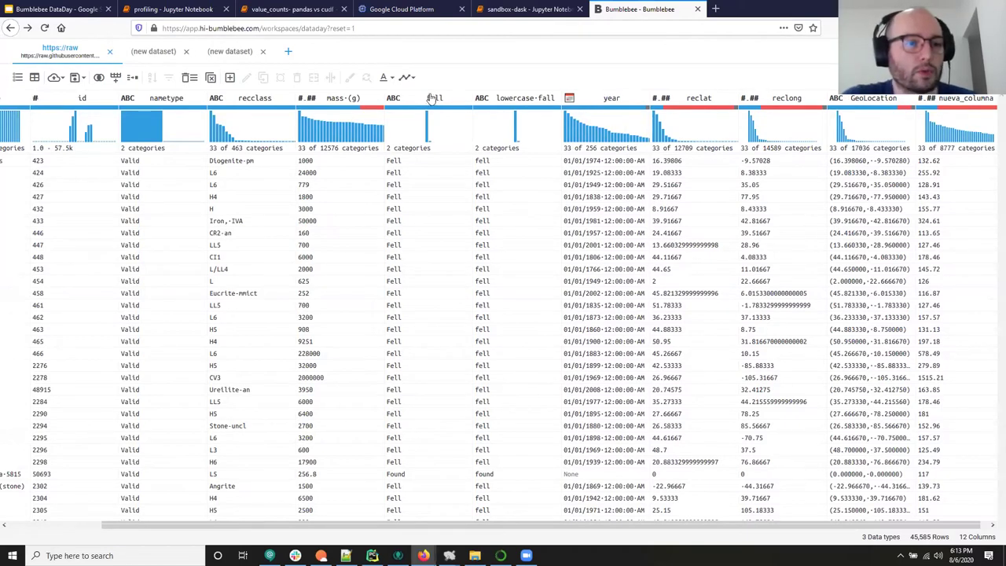
# Switch to the Bumblebee DataDay presentation in Google Slides and start presenting from the Tech Stack slide.
pyautogui.click(100, 8)
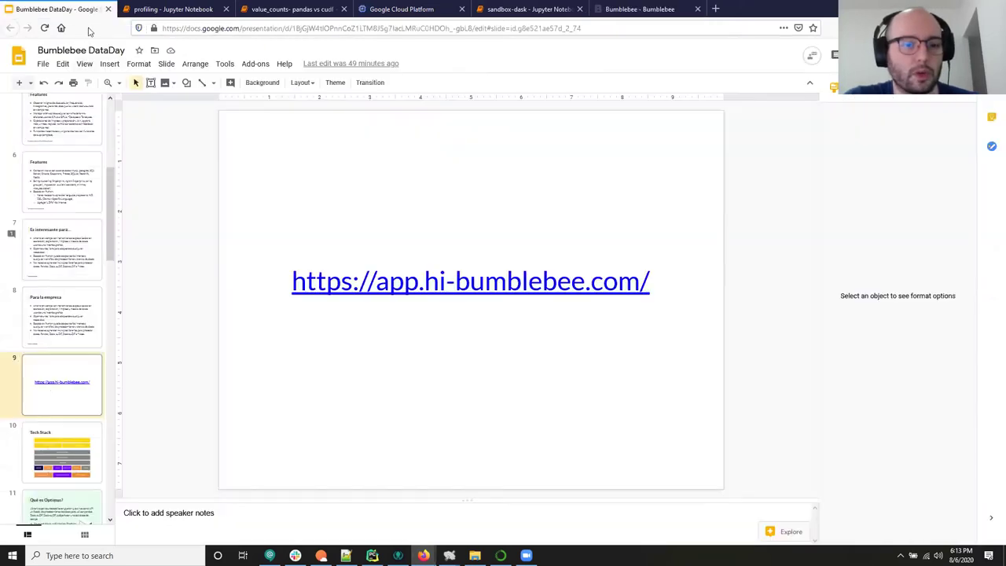
pyautogui.click(79, 439)
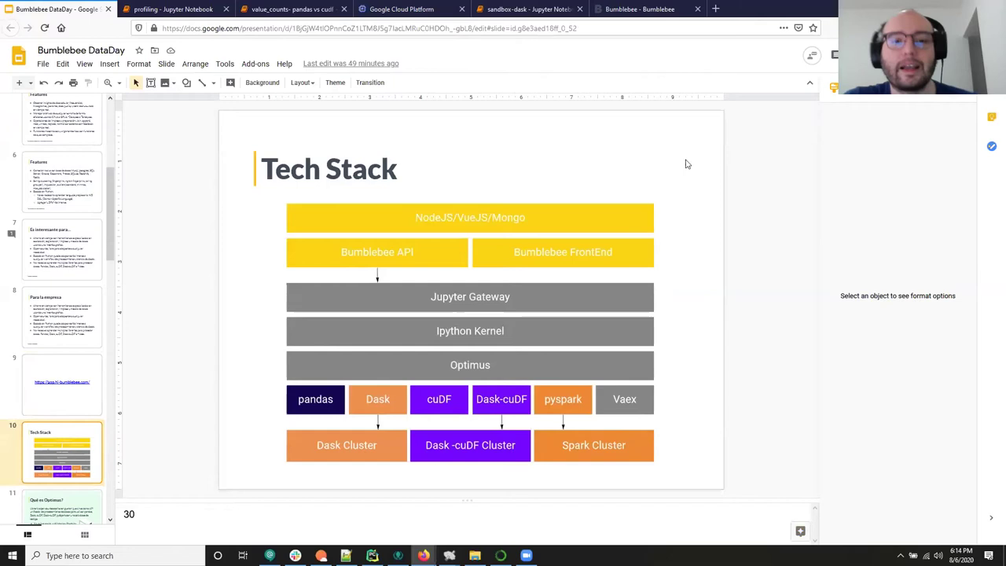
pyautogui.hotkey('ctrl', 'Return')
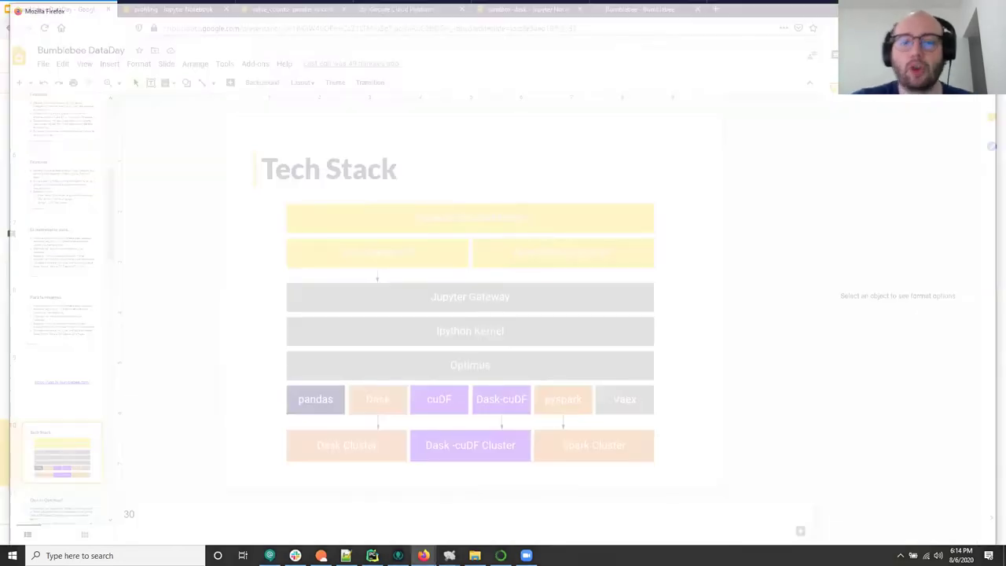